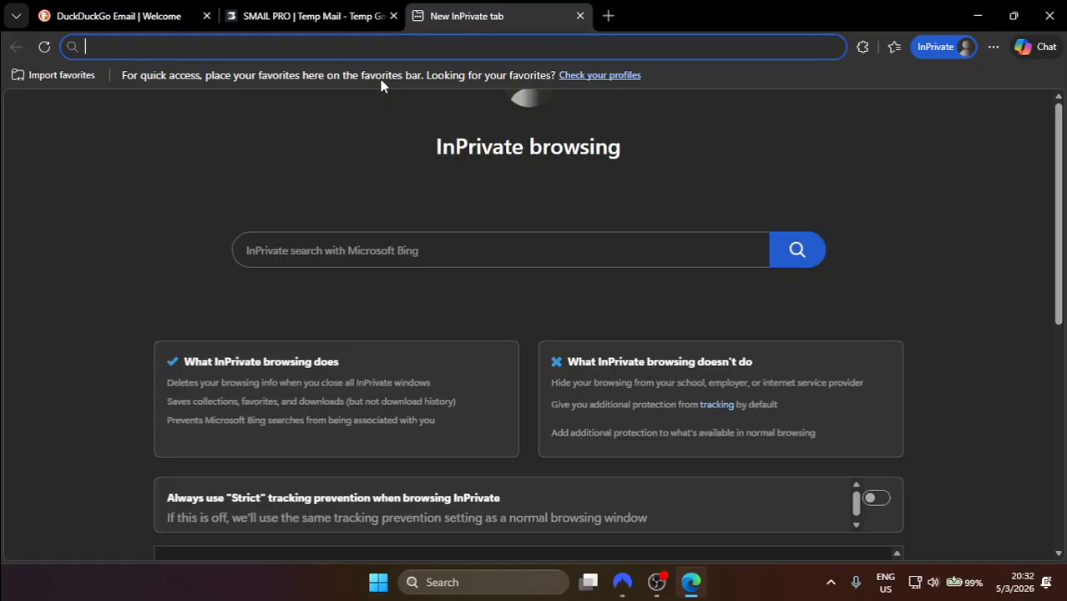
Step: Go to github.com and open the Sign up for GitHub registration form
text(githu)
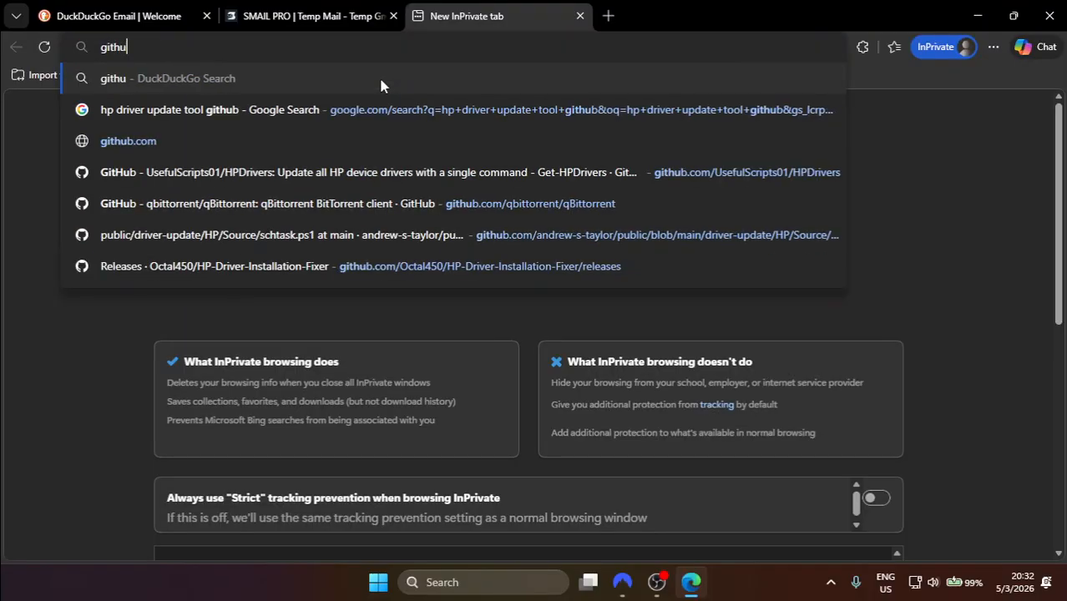
text(b.com)
key(Return)
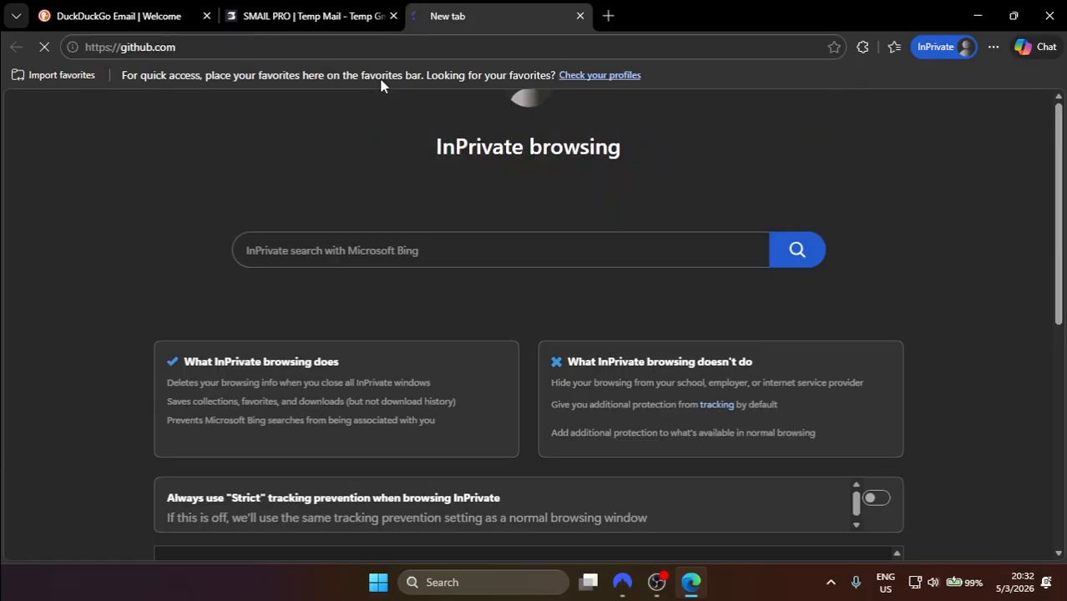
scroll(408, 314, down, 1)
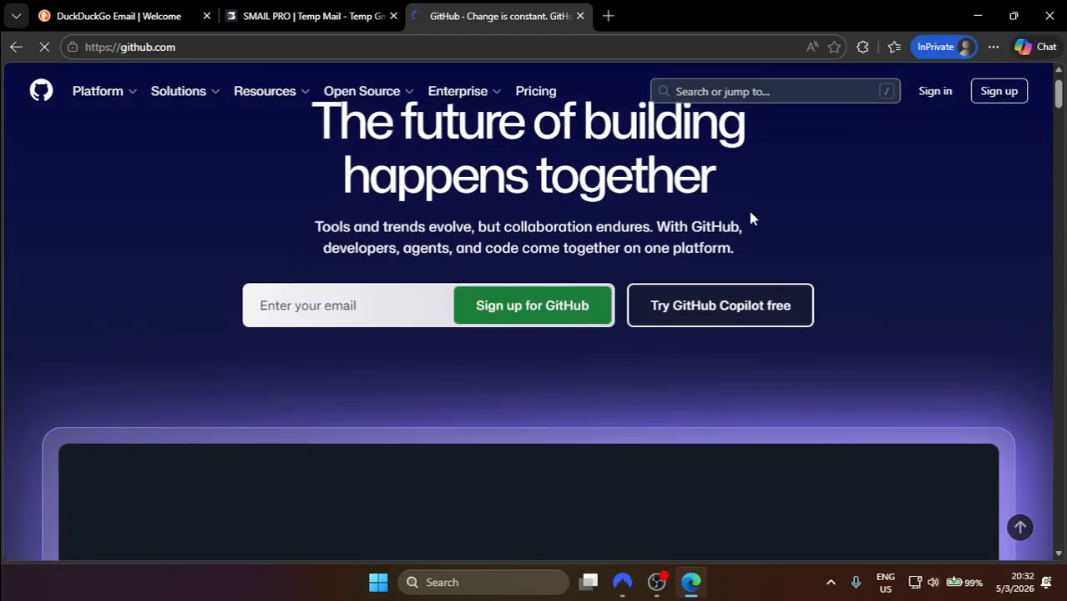
click(561, 324)
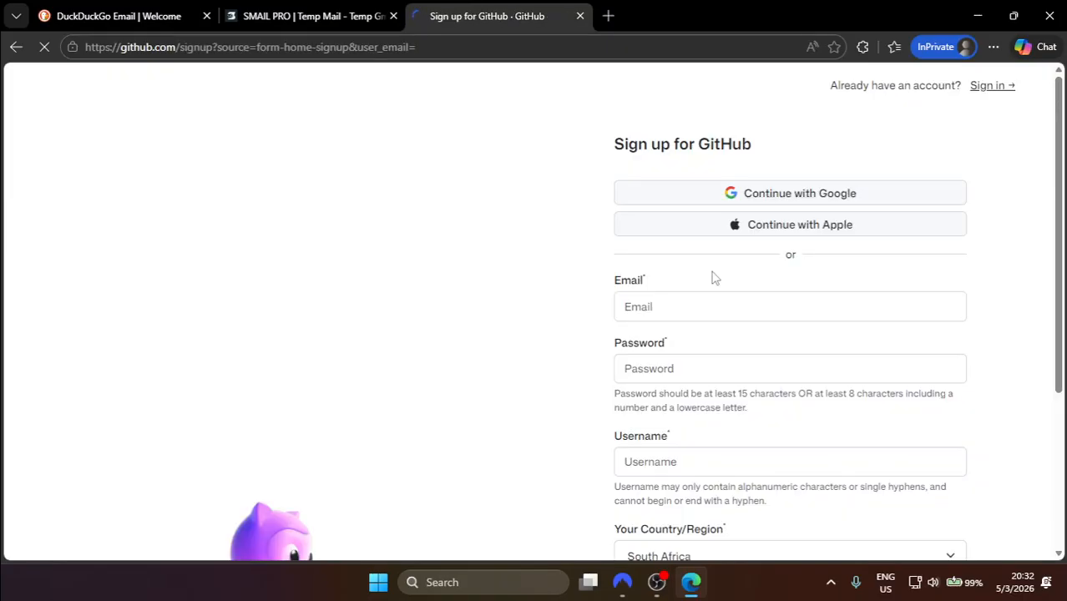
scroll(714, 276, down, 2)
scroll(714, 278, down, 2)
scroll(648, 248, up, 3)
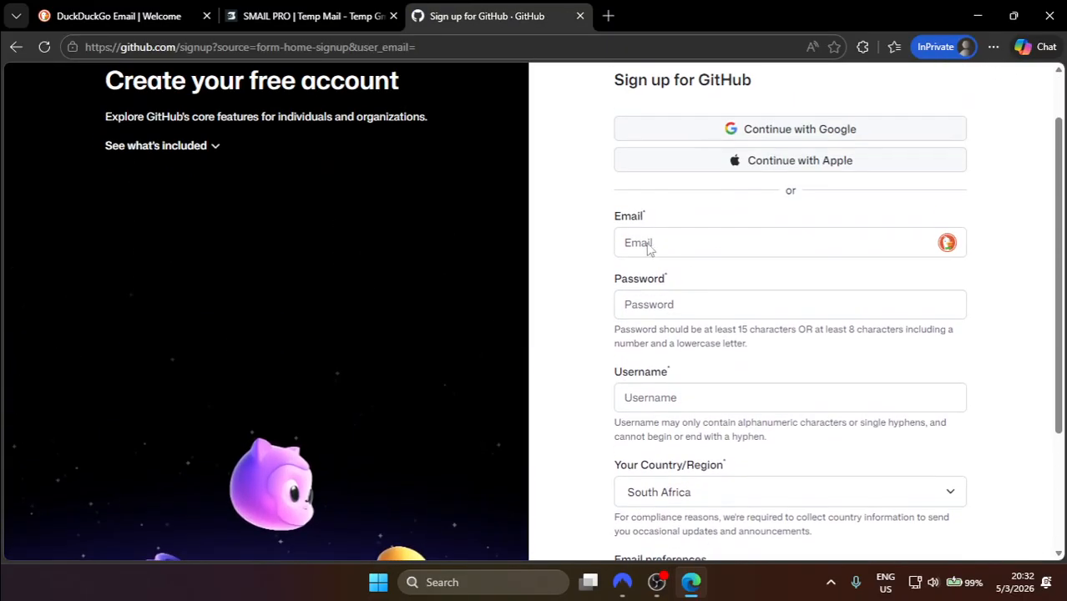
scroll(784, 256, down, 1)
scroll(783, 255, up, 1)
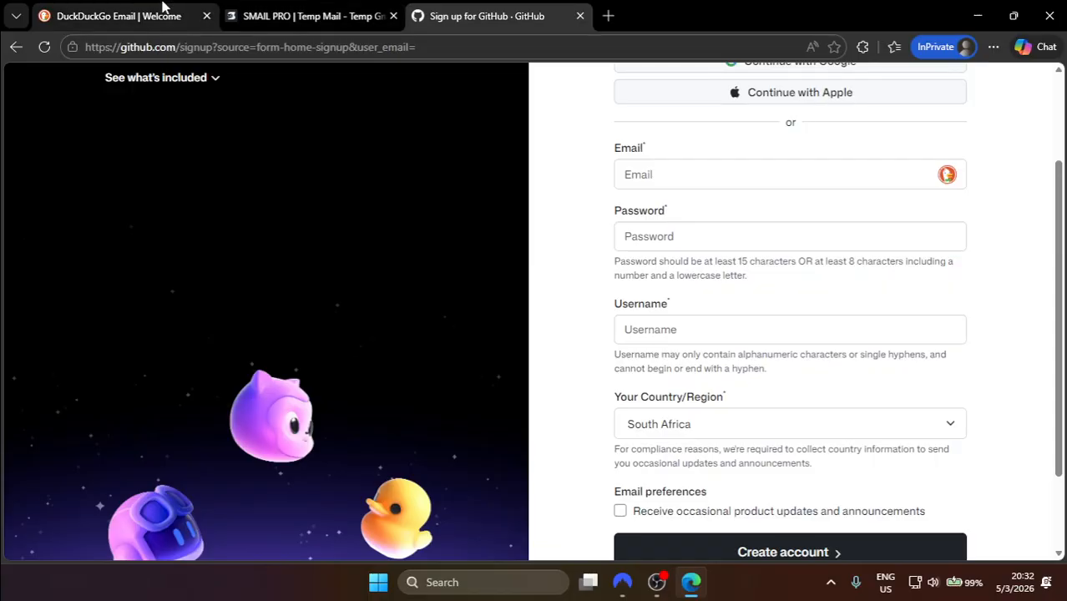
Step: Copy the full Duck email address from the DuckDuckGo welcome page
drag(158, 13, 326, 16)
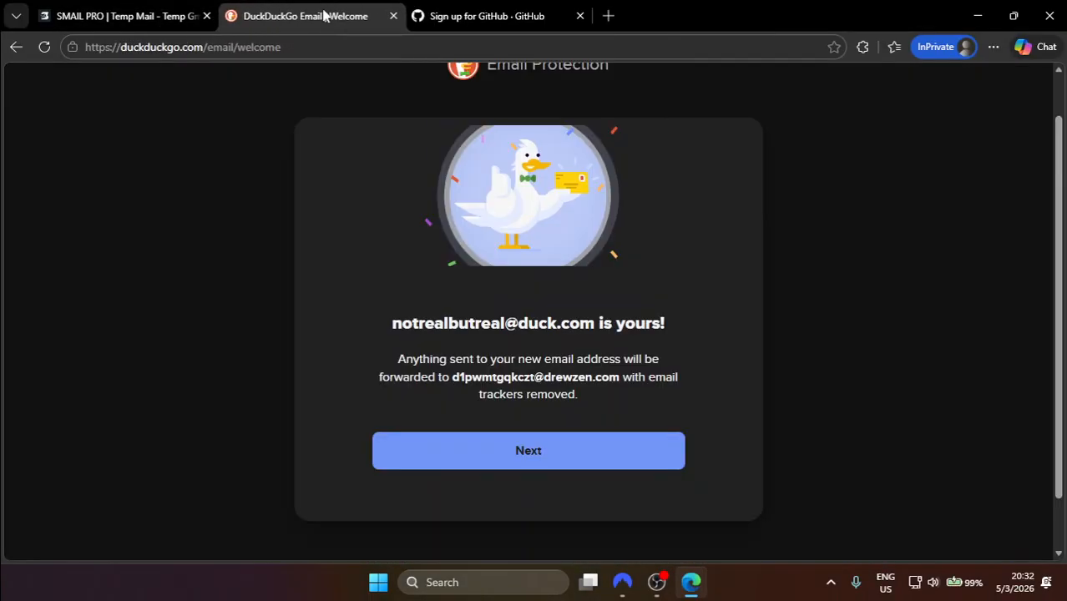
drag(398, 331, 504, 326)
click(404, 324)
drag(409, 323, 596, 329)
key(ctrl+c)
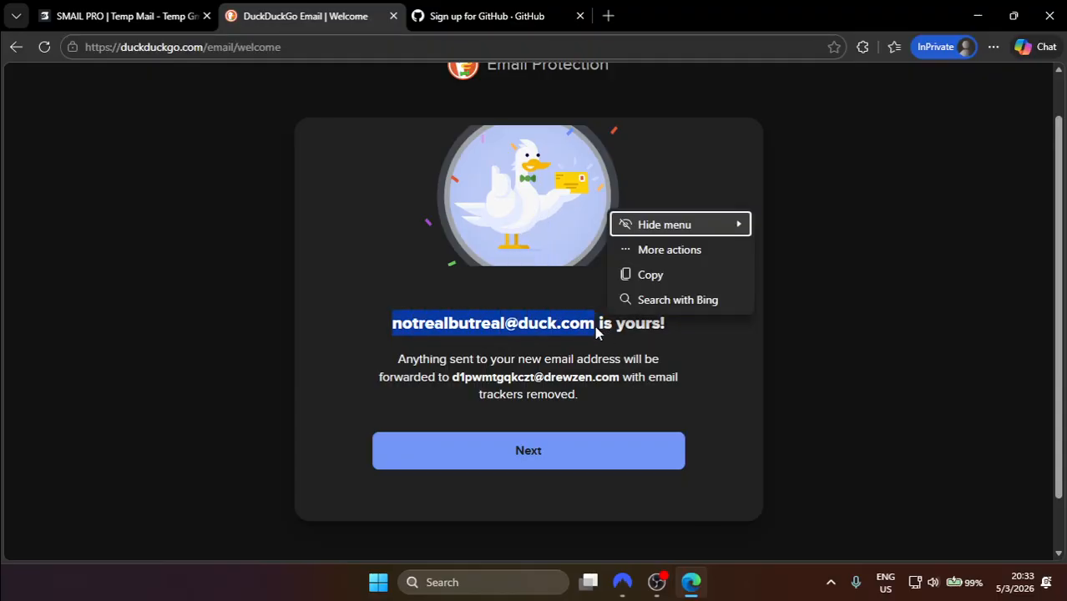
click(462, 10)
Step: Paste the Duck email address and the prepared password into the sign-up form
click(666, 177)
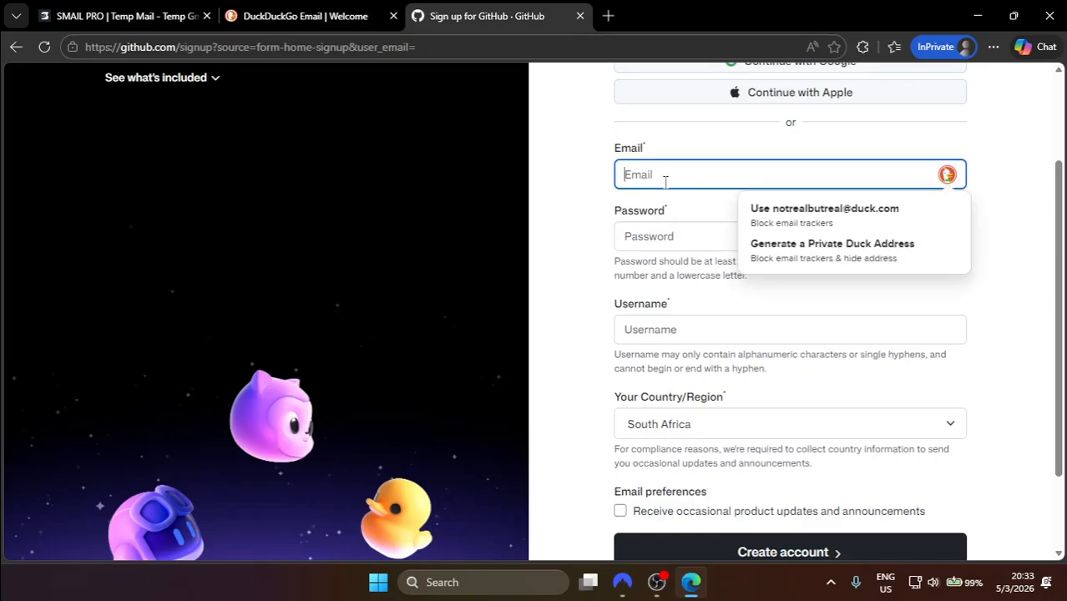
key(ctrl+v)
scroll(751, 159, up, 1)
scroll(768, 148, down, 3)
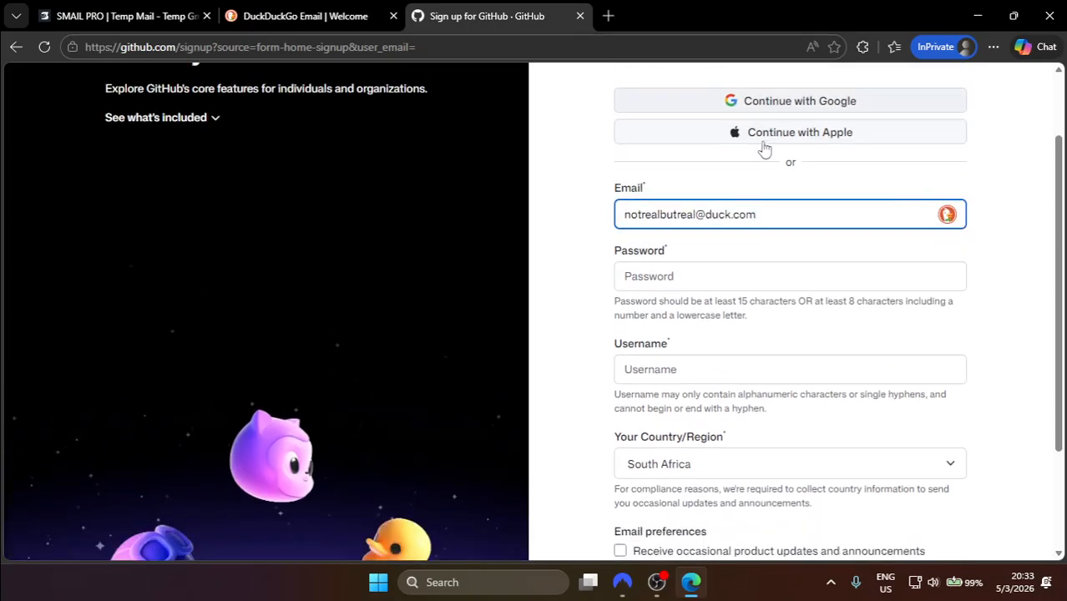
click(752, 208)
key(ctrl+v)
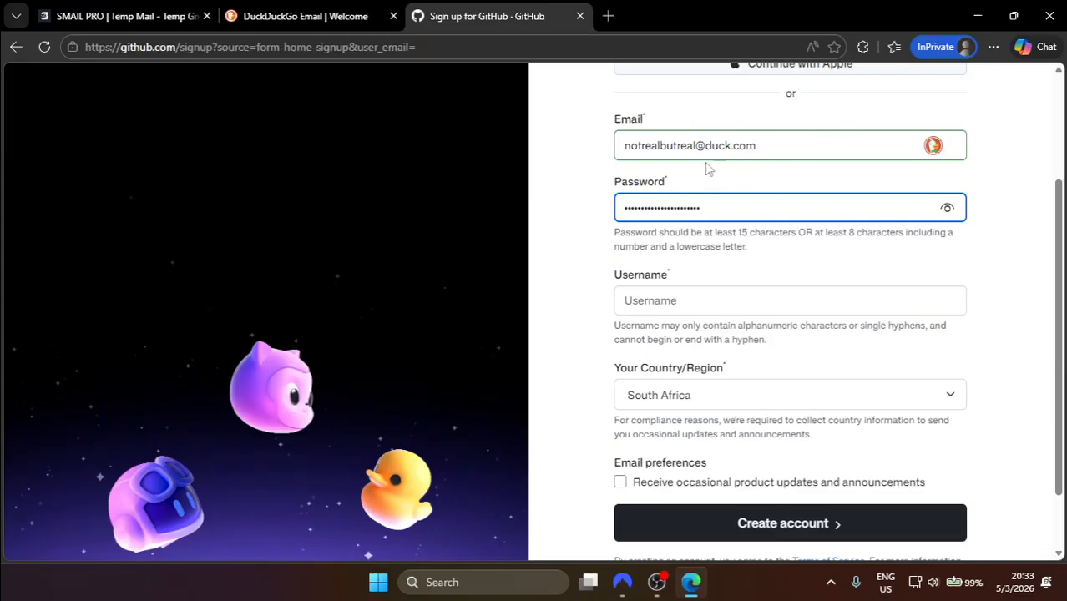
click(796, 143)
key(ctrl+a)
click(575, 198)
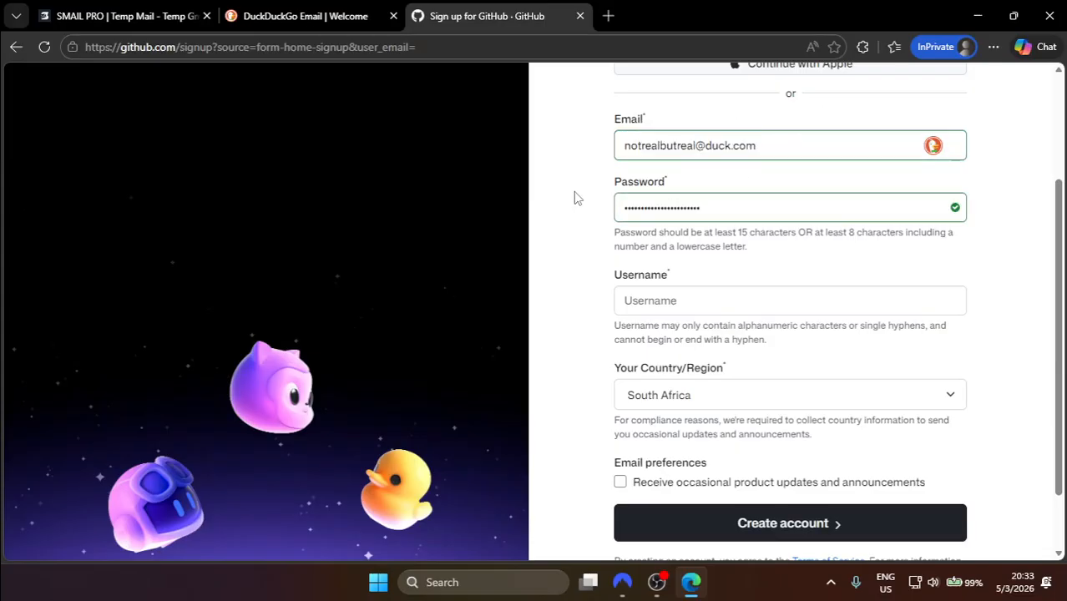
Step: Enter a username, append 2026 because it was taken, and create the account
click(679, 311)
text(notrealbutreal)
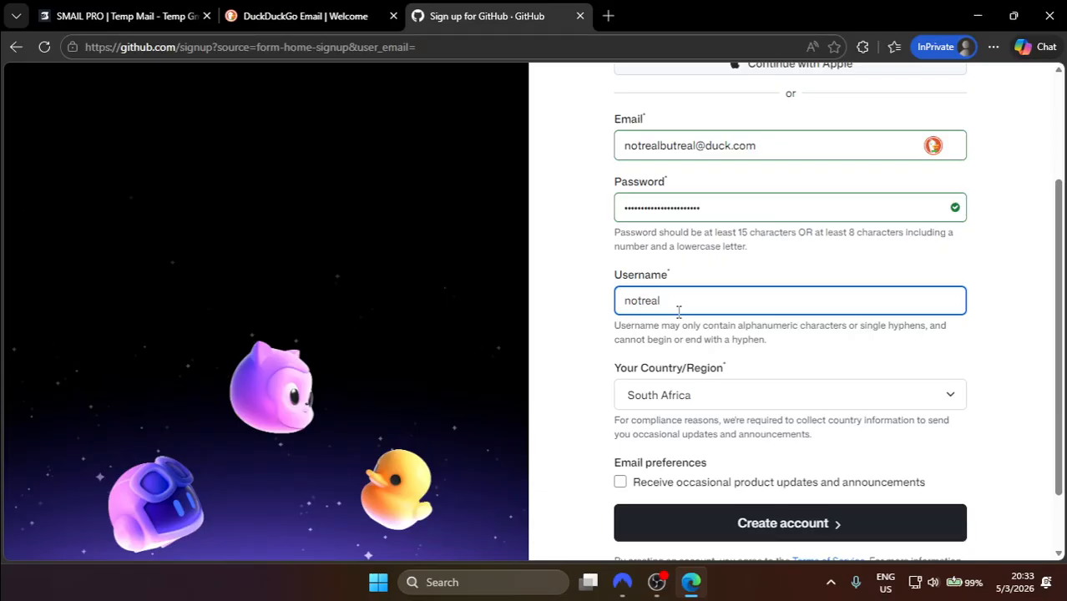
scroll(735, 342, down, 1)
click(797, 319)
scroll(797, 319, down, 1)
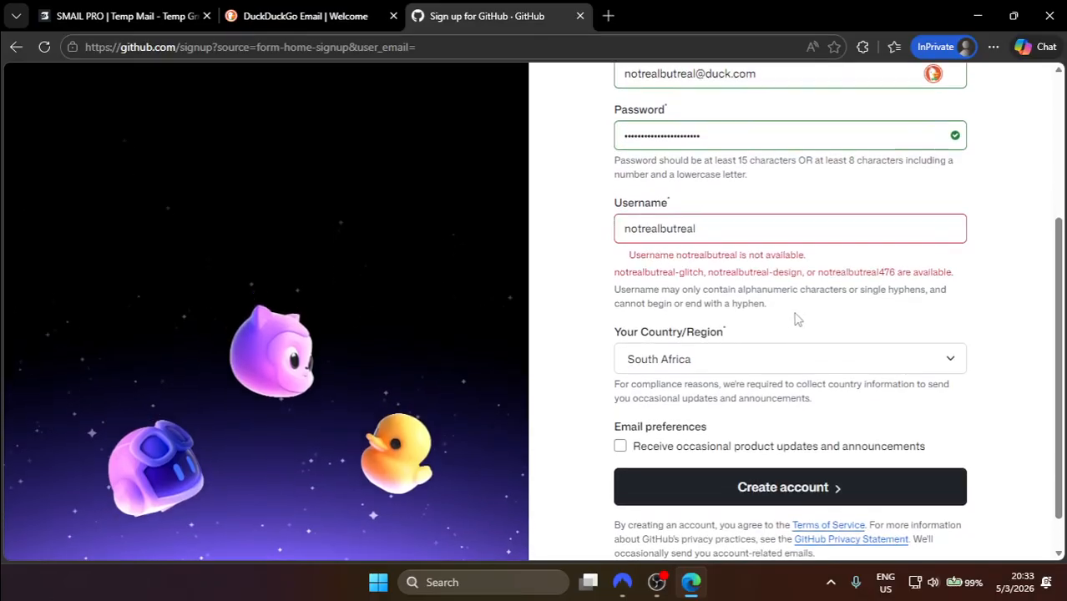
click(728, 221)
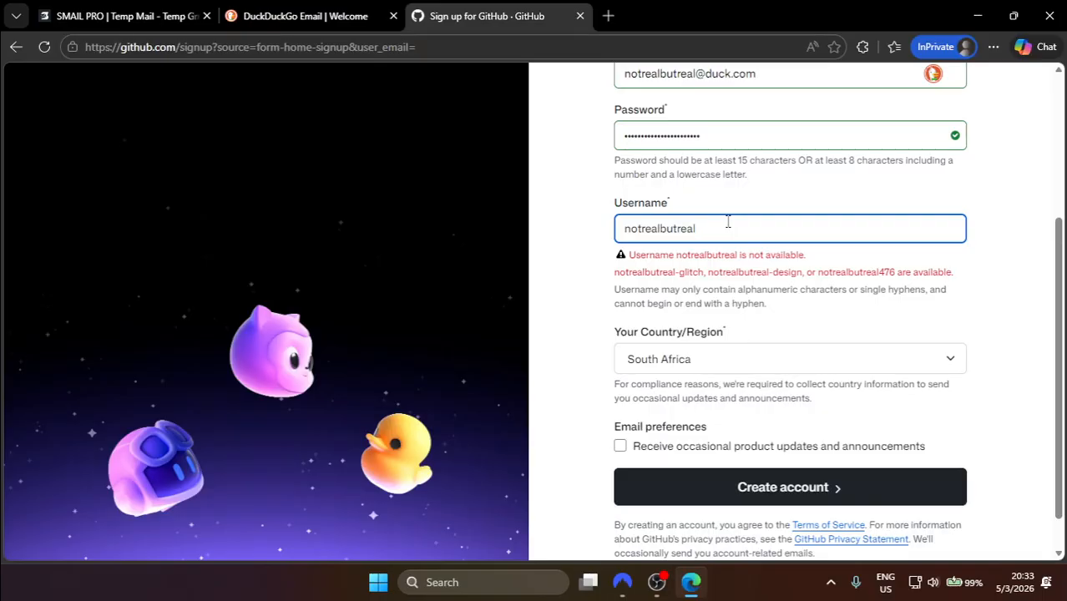
text(2026)
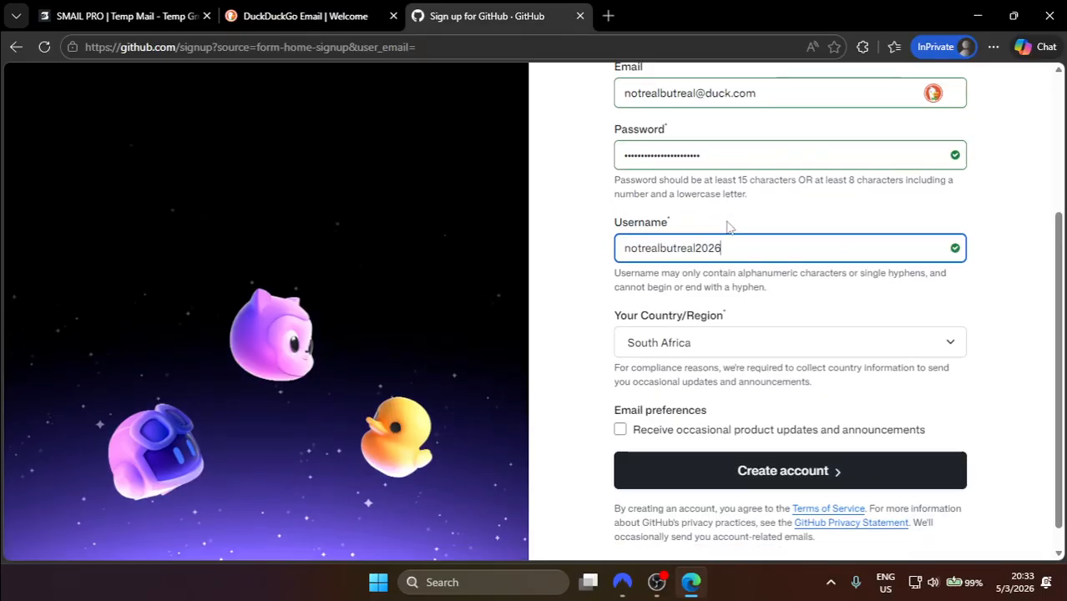
scroll(757, 305, down, 1)
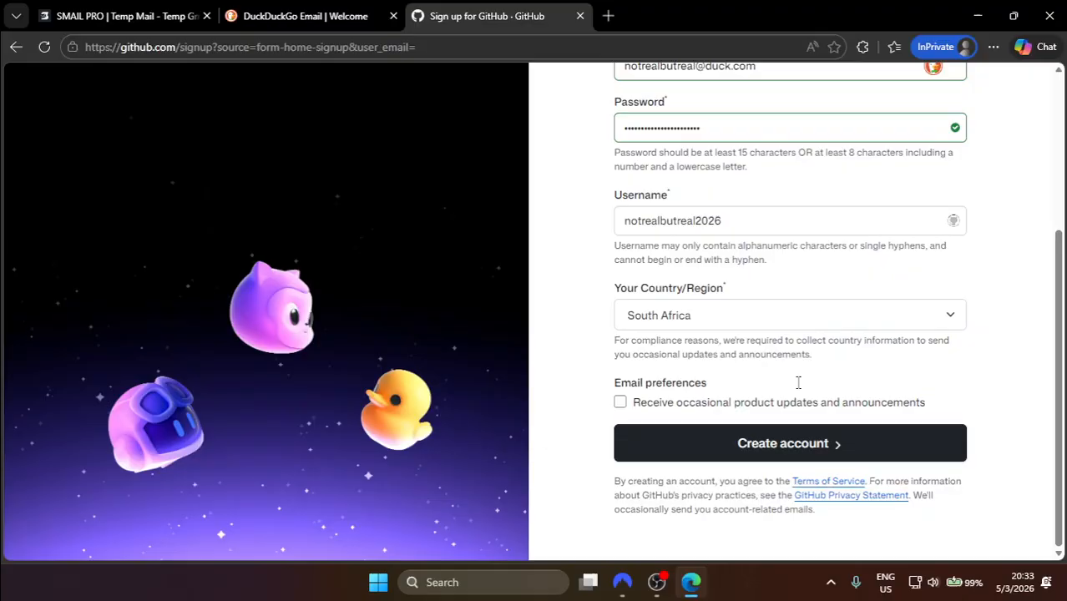
click(763, 453)
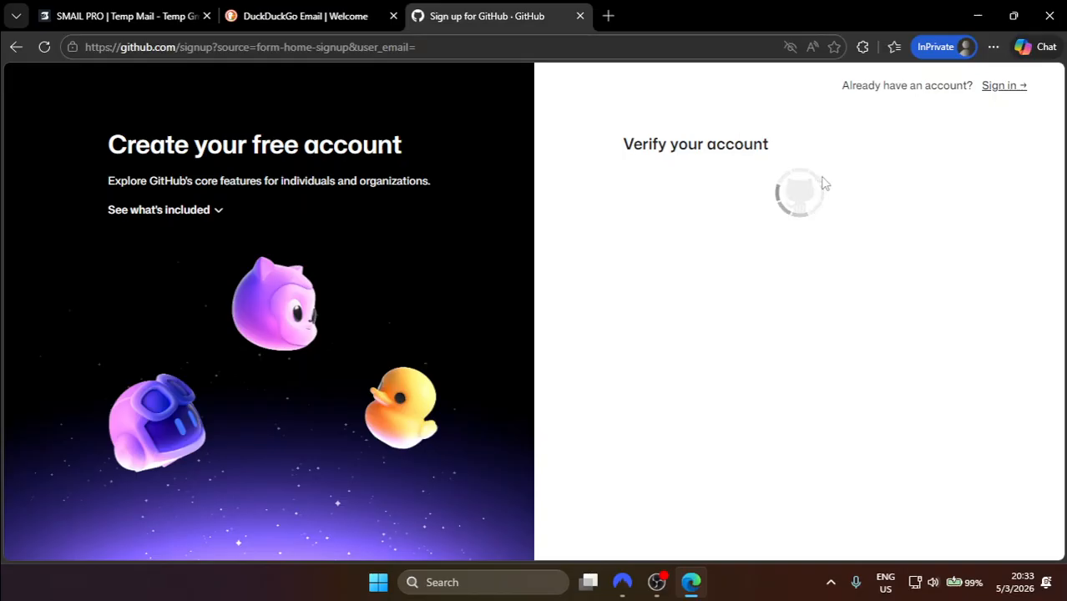
Step: Choose the Visual puzzle option for account verification
drag(596, 154, 886, 146)
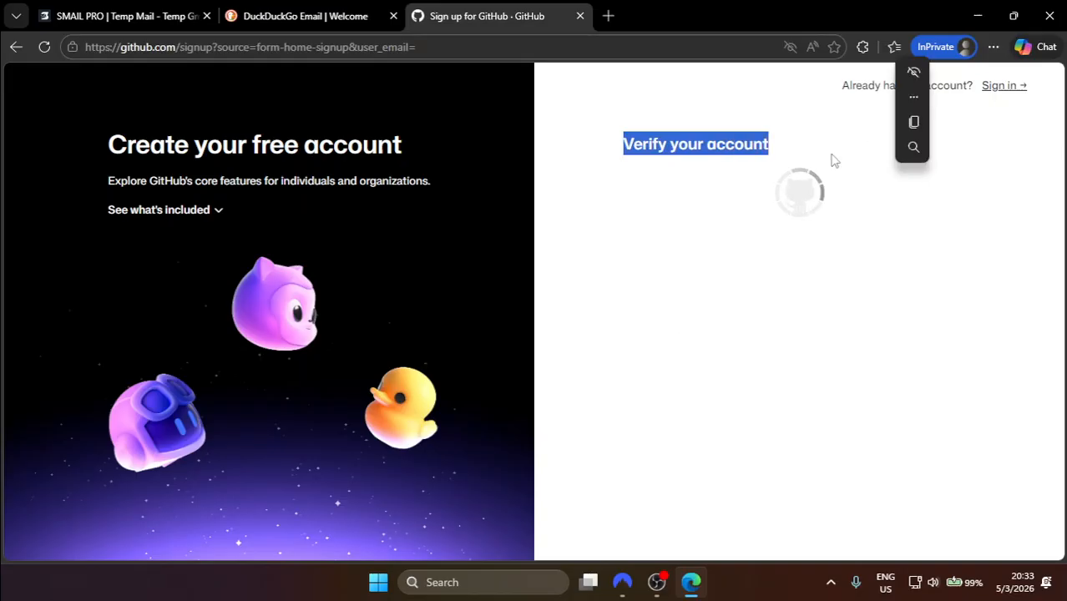
click(808, 164)
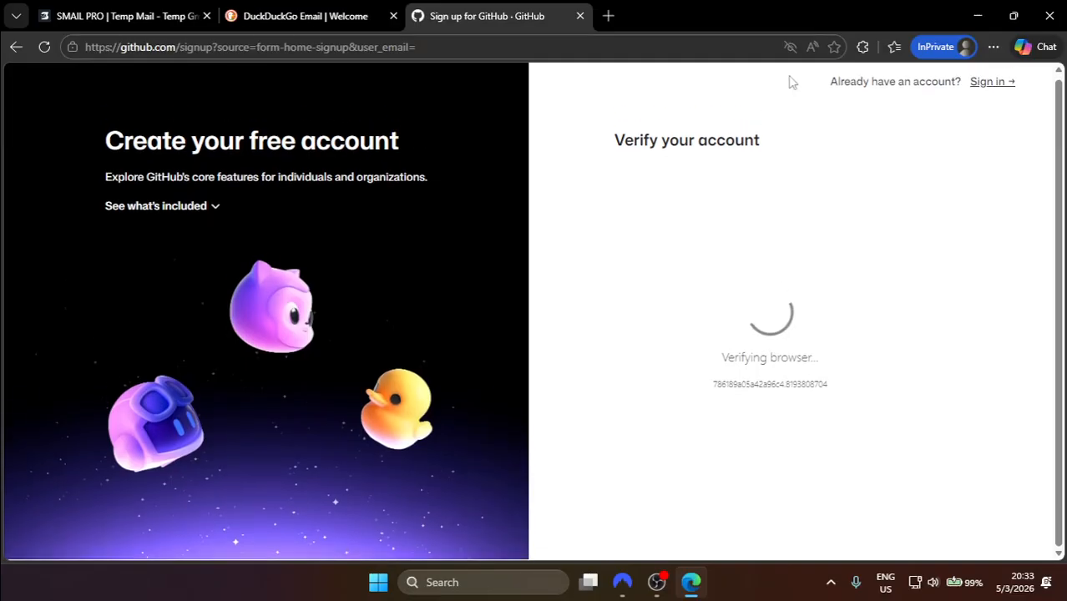
click(800, 370)
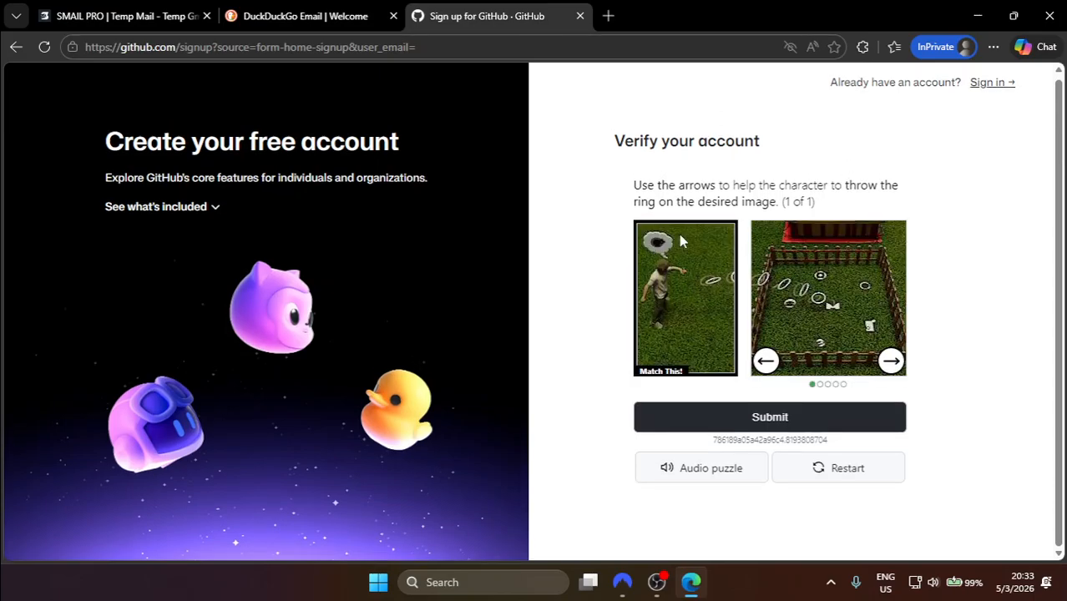
Step: Cycle through the ring images to the matching layout and submit the answer
click(892, 362)
click(892, 362)
click(892, 363)
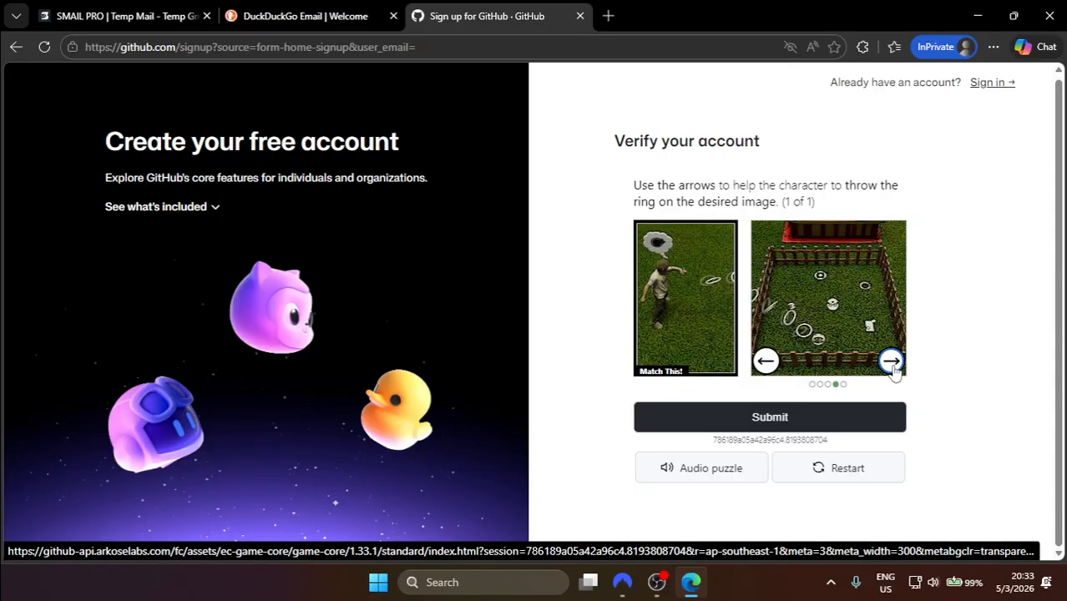
click(892, 363)
click(892, 362)
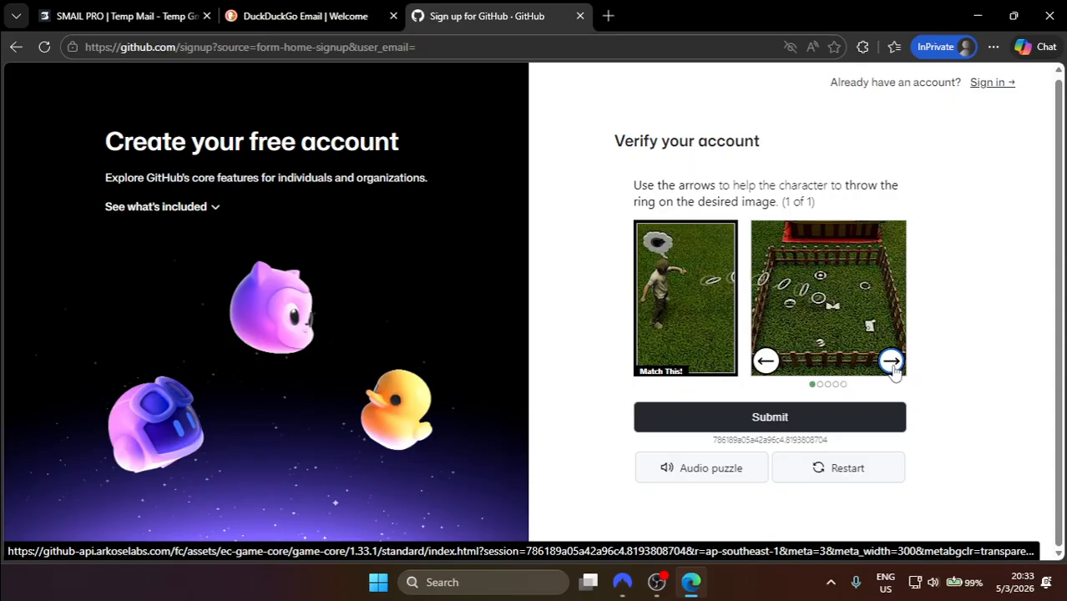
click(892, 363)
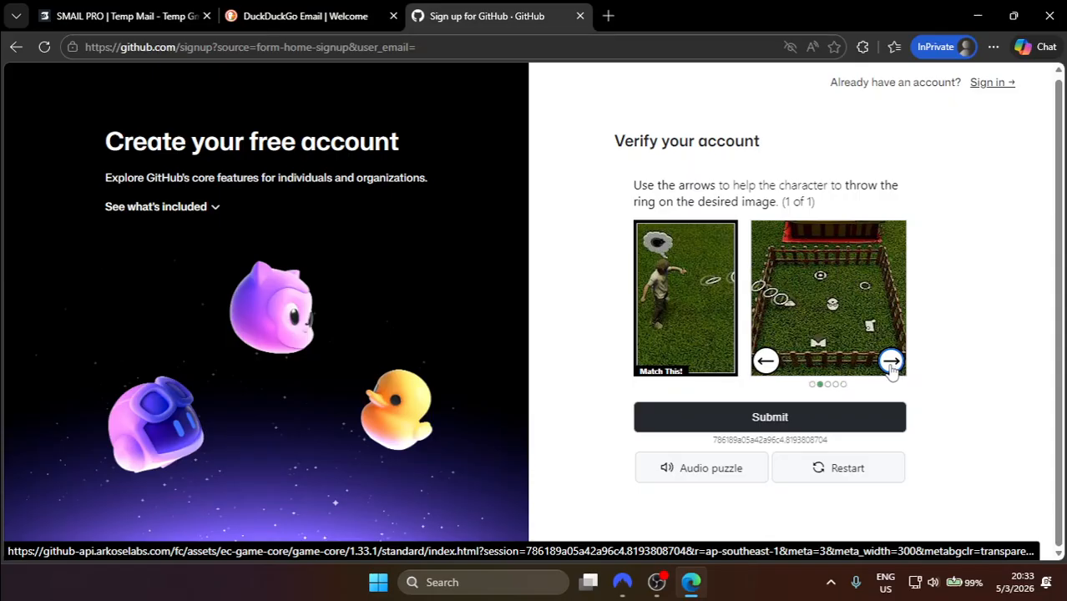
click(892, 363)
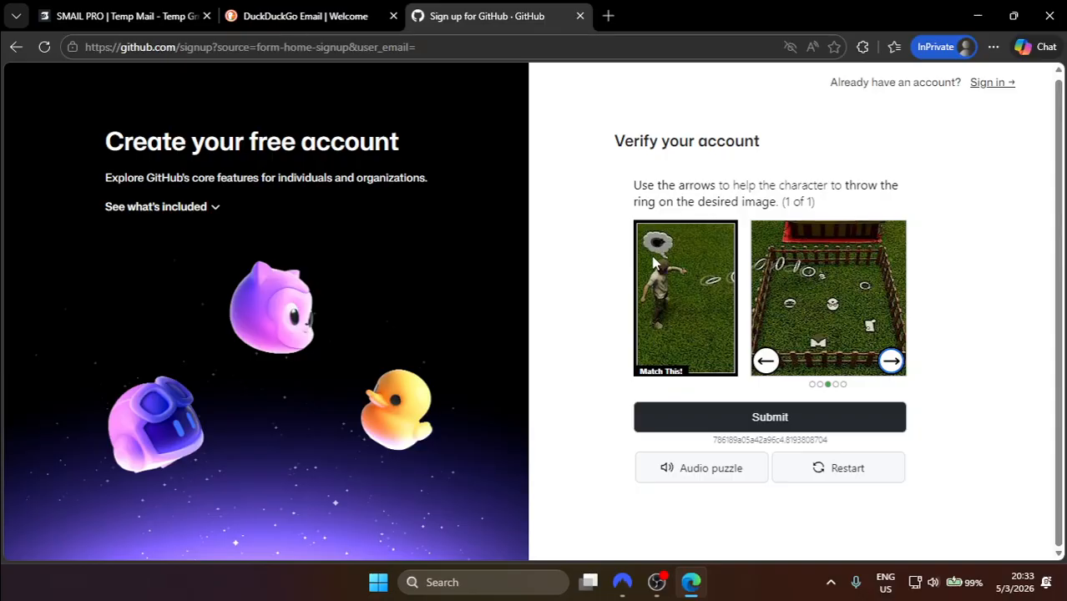
click(892, 361)
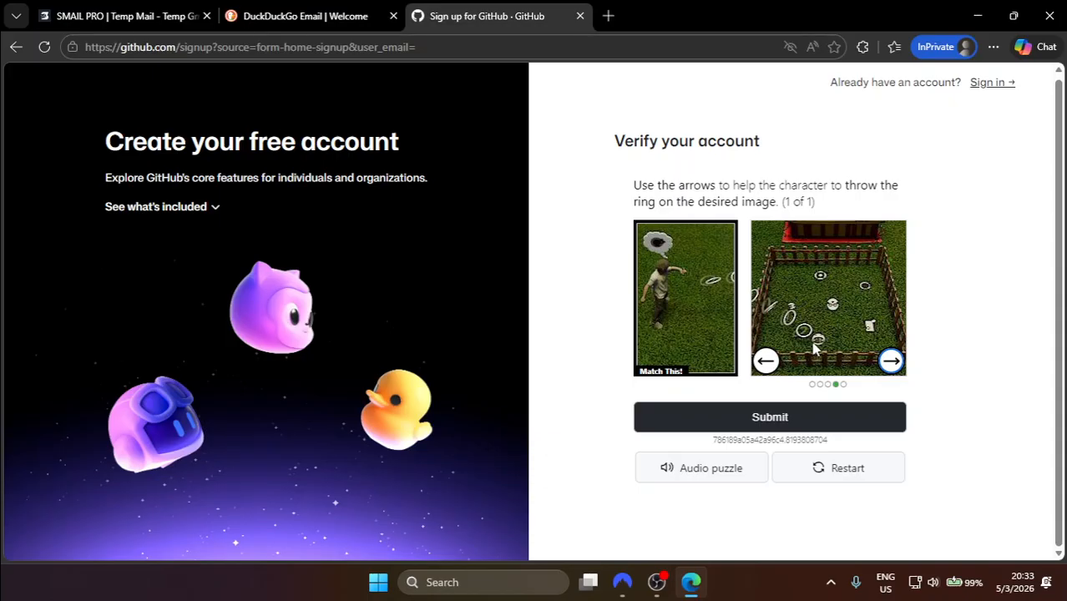
click(891, 361)
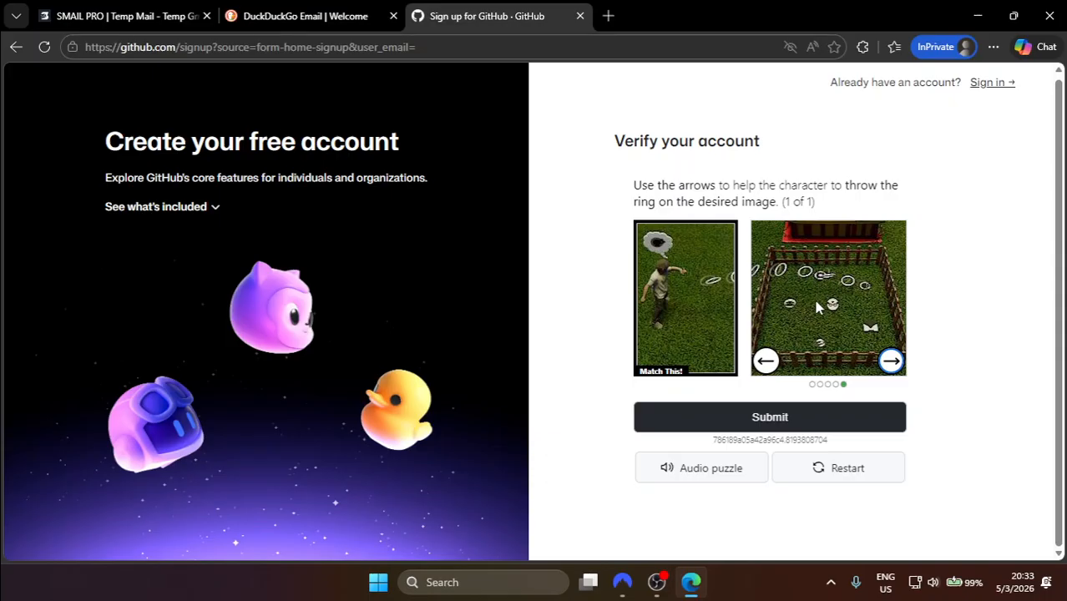
click(805, 410)
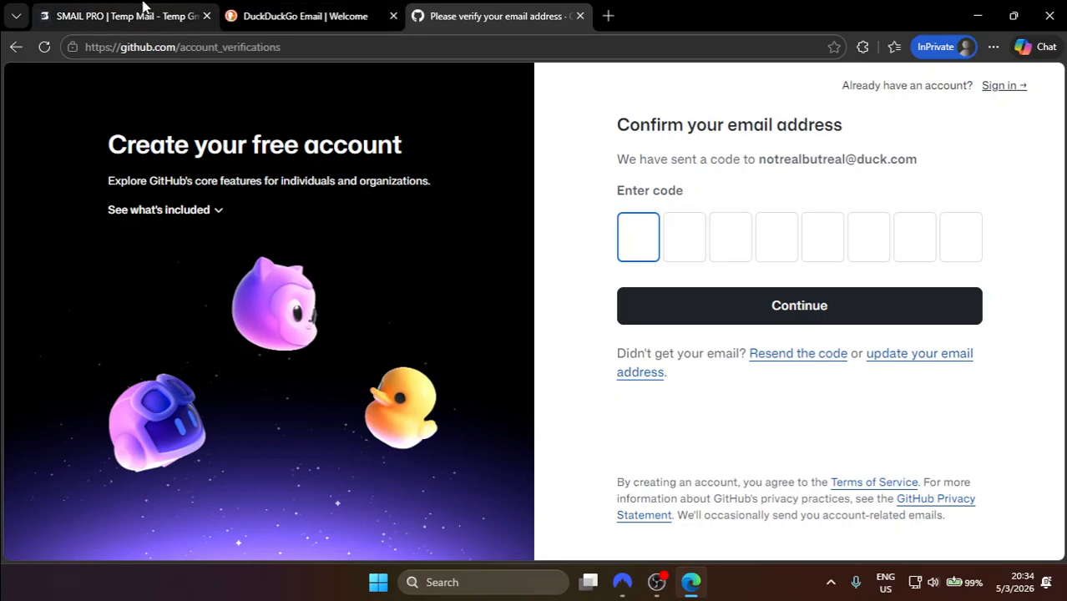
Step: Copy the GitHub launch code from the SMAIL PRO email and paste it into GitHub's confirmation boxes
drag(144, 8, 321, 9)
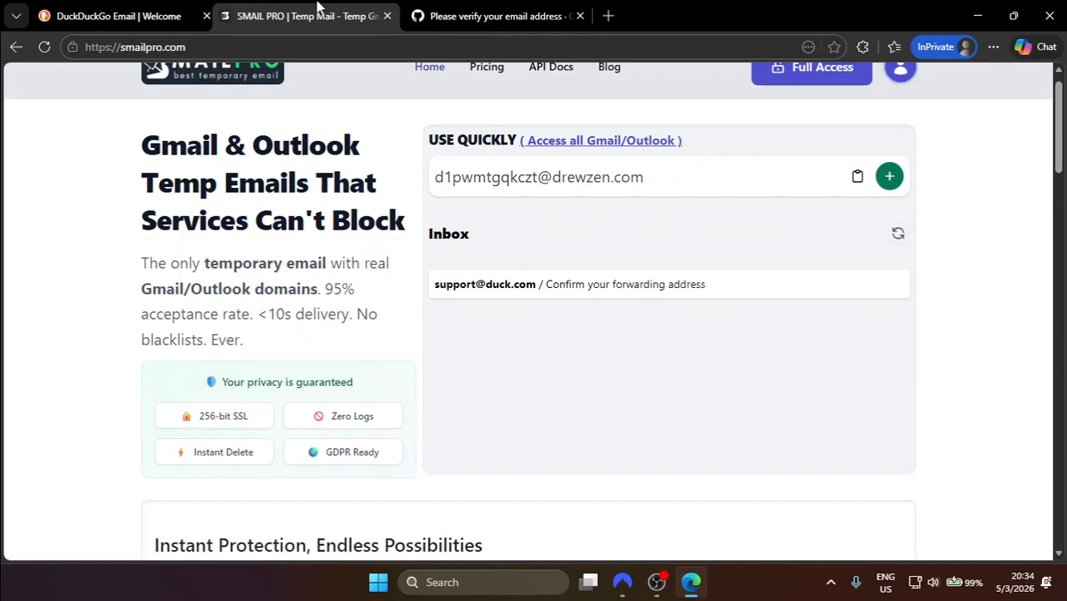
click(907, 233)
scroll(609, 323, down, 1)
scroll(608, 322, up, 1)
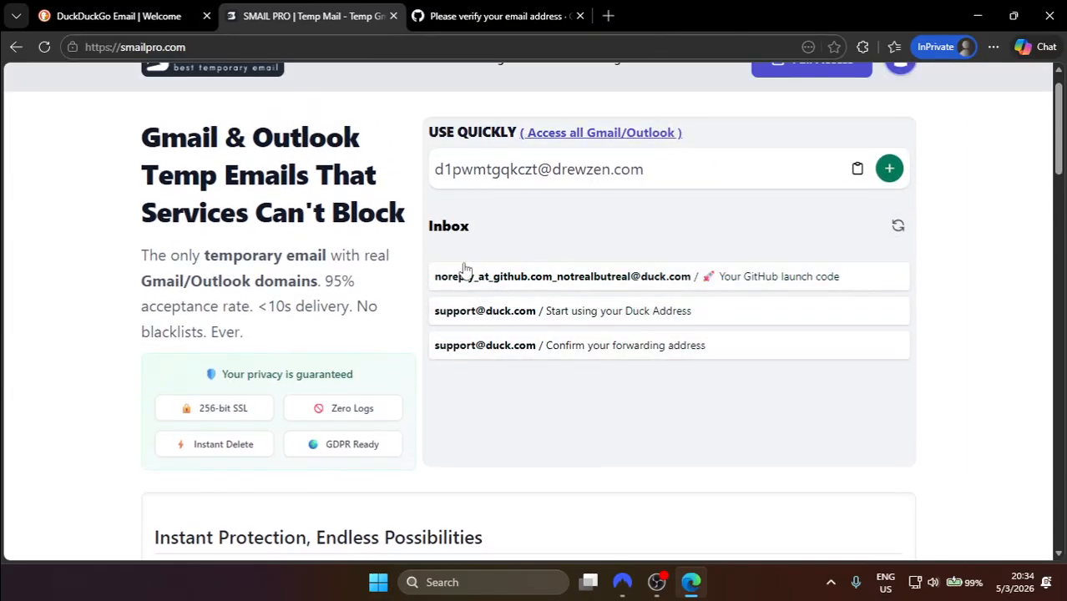
click(622, 284)
drag(585, 479, 365, 481)
key(ctrl+c)
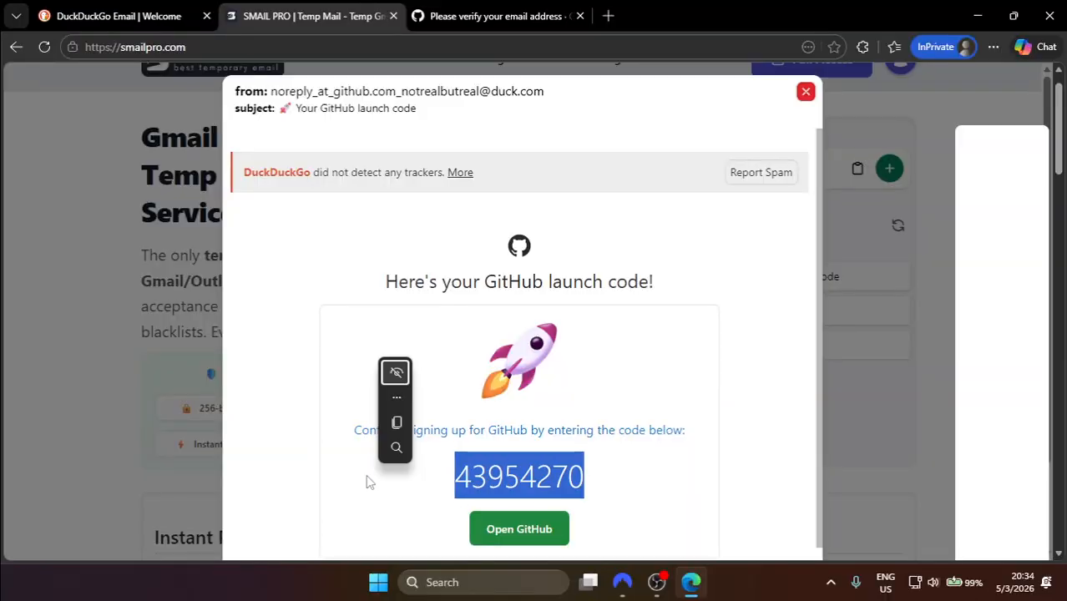
click(561, 15)
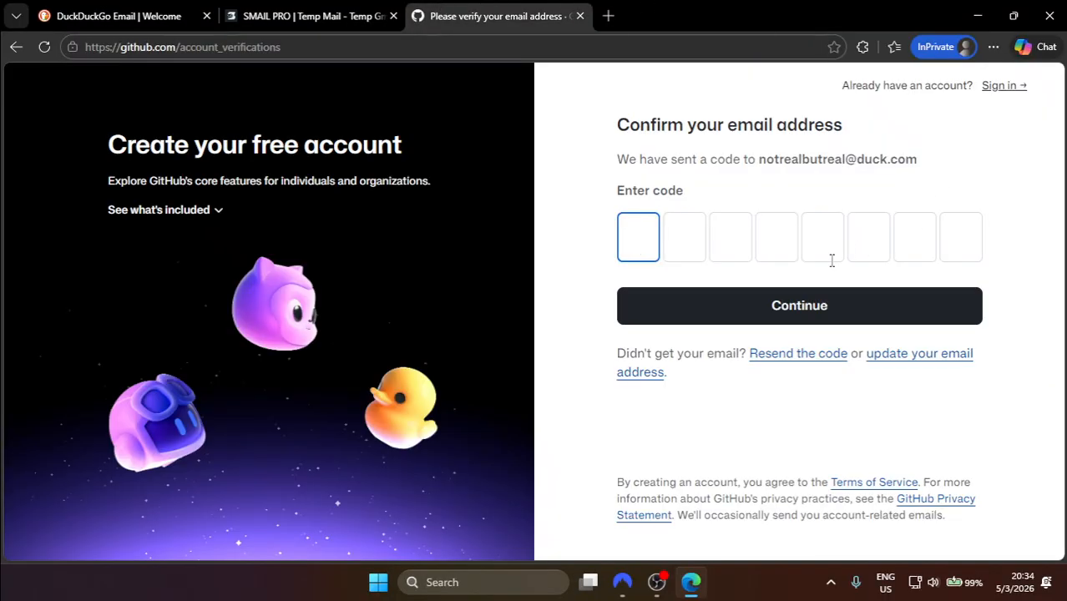
key(ctrl+v)
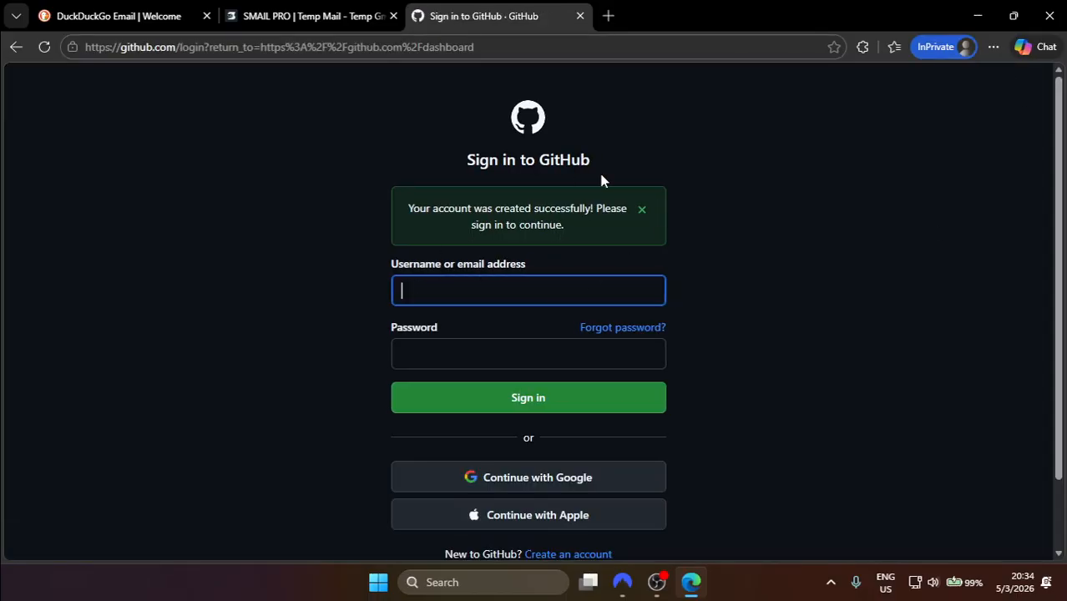
Step: Sign in to GitHub with the new Duck address and password
click(84, 4)
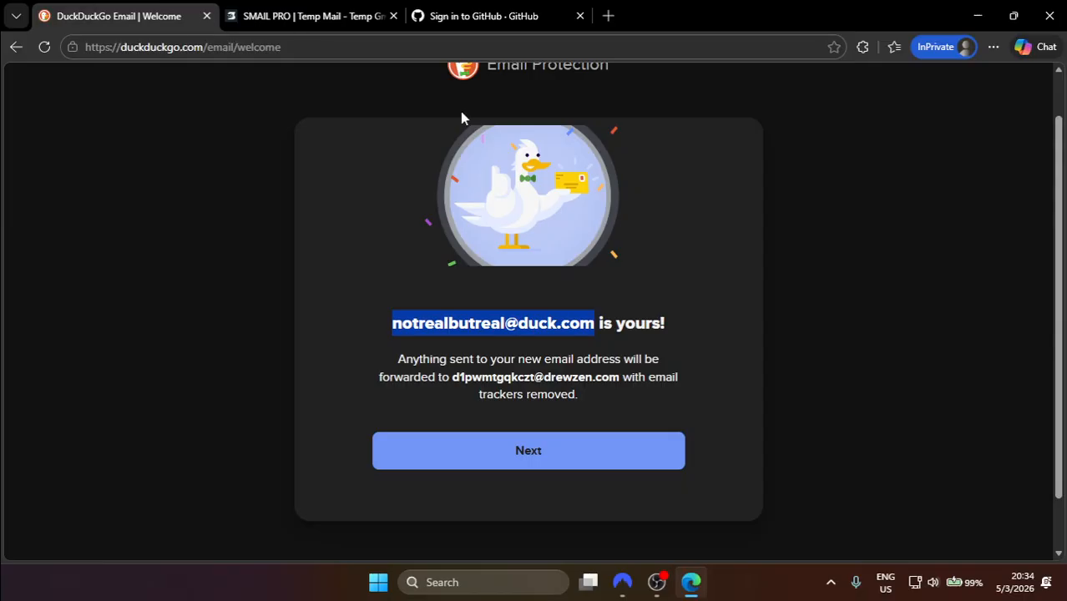
click(480, 16)
key(ctrl+v)
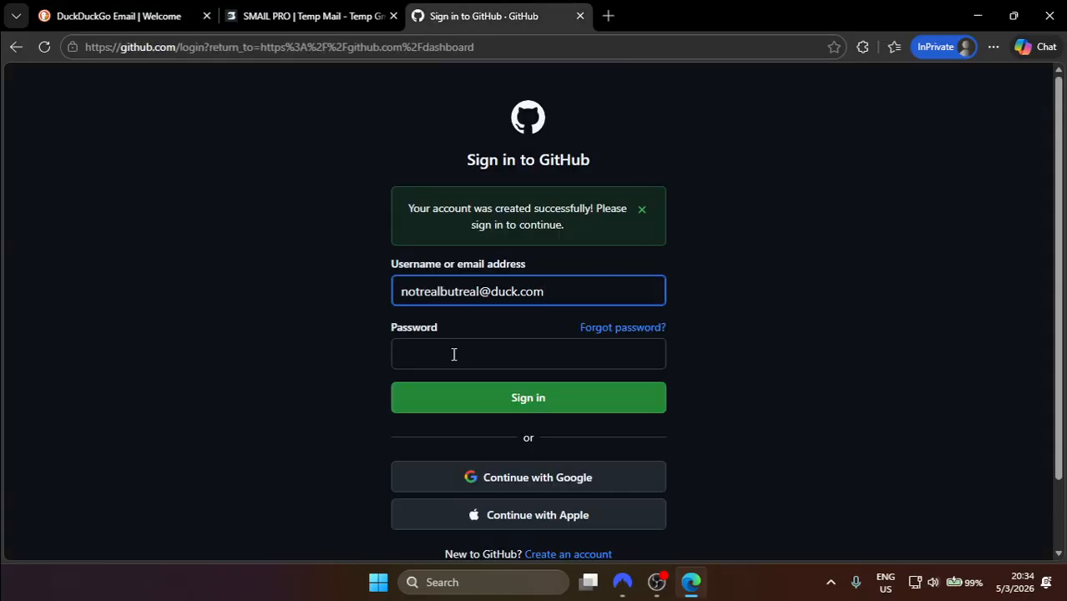
click(454, 354)
key(ctrl+v)
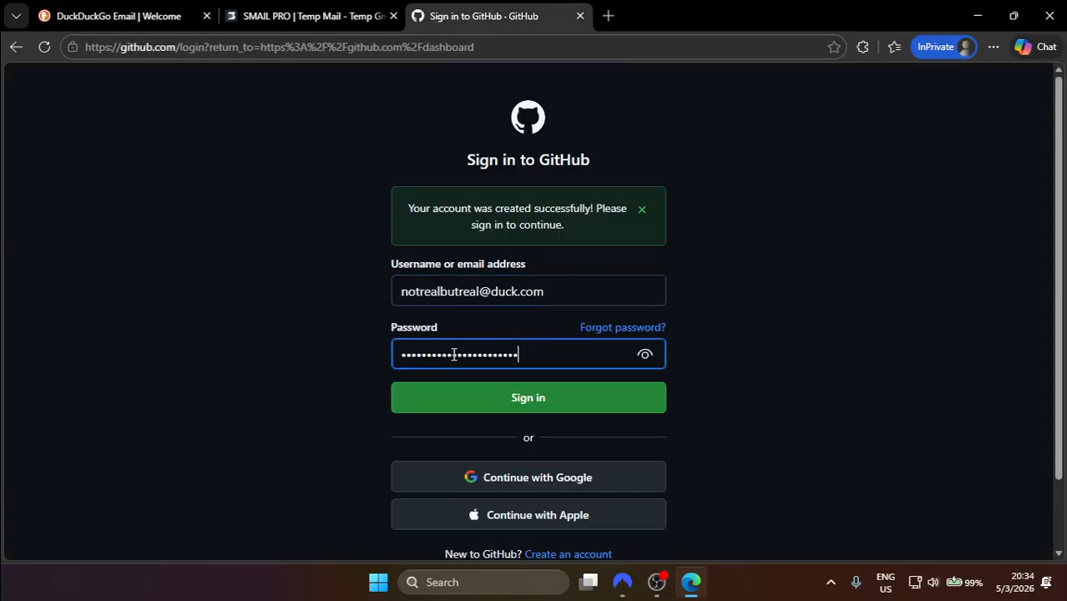
click(571, 410)
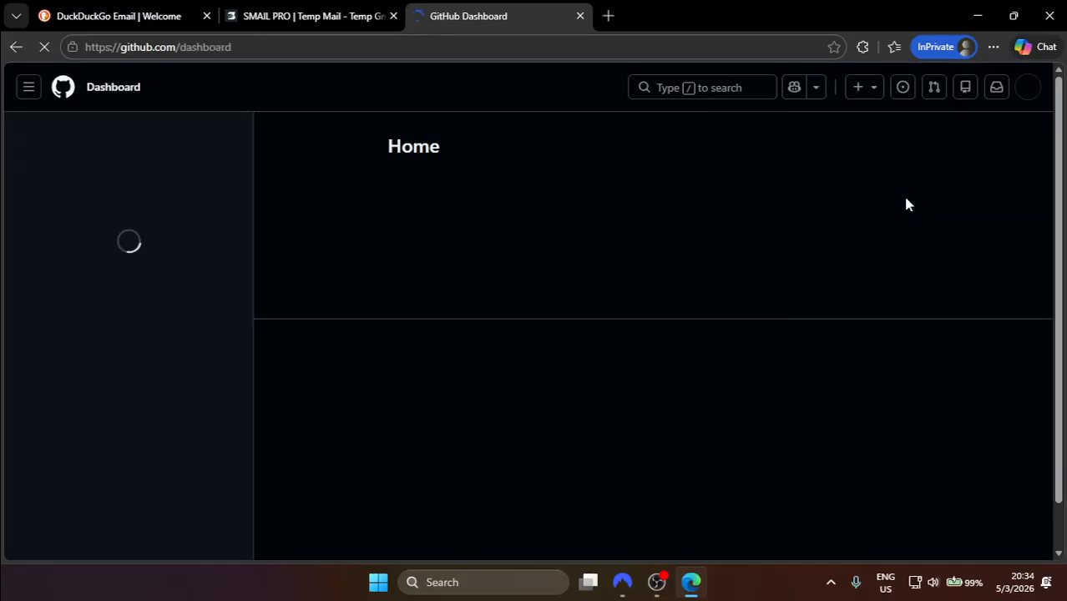
scroll(507, 392, down, 2)
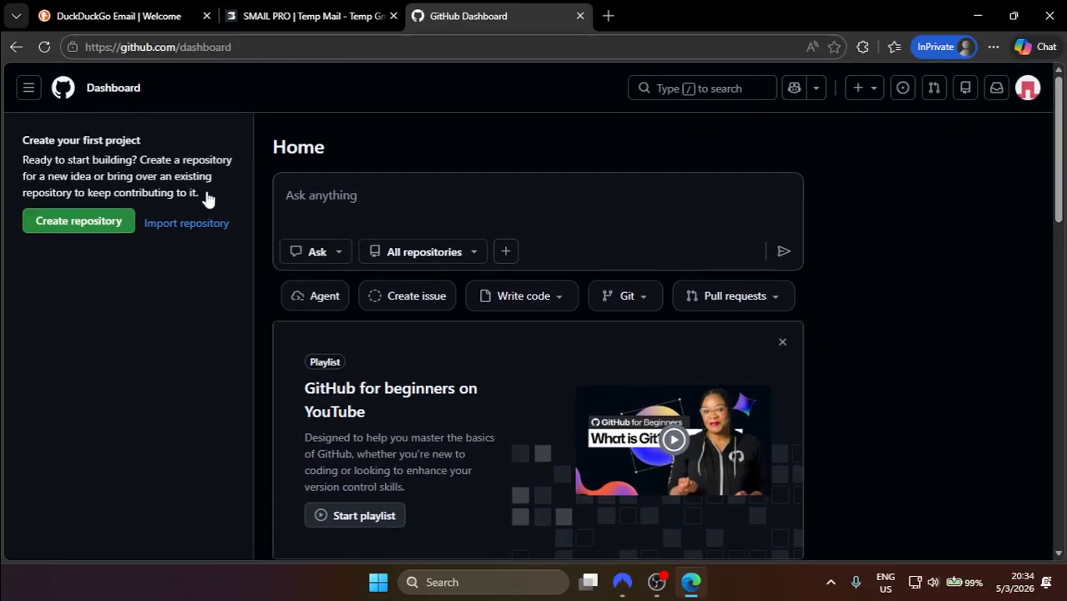
Step: Open tailscale.com in a new tab and start the free 'Get started' sign-up
click(608, 16)
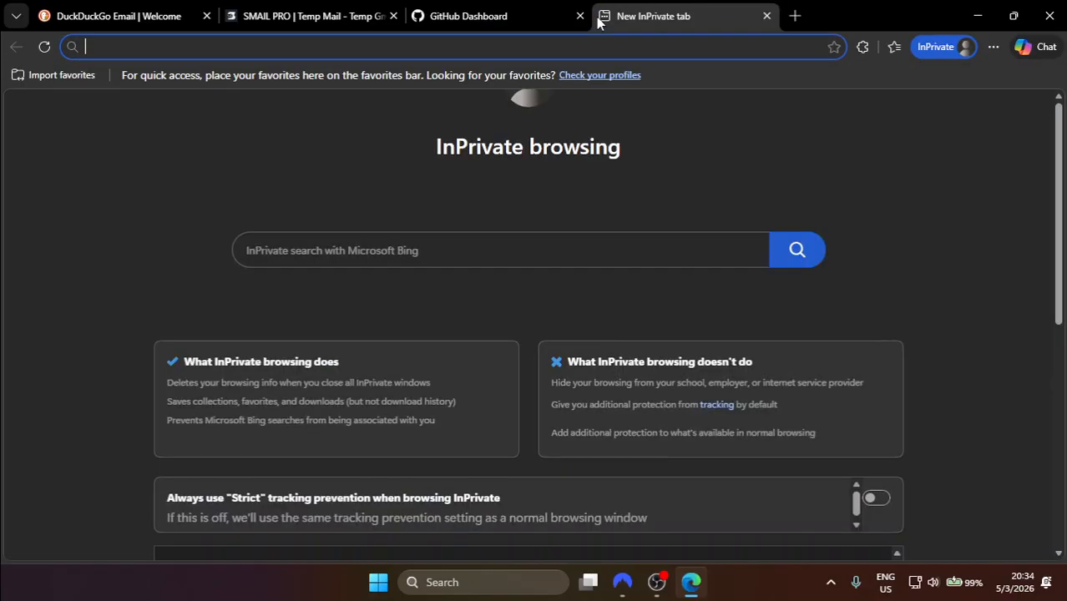
text(tailsclae)
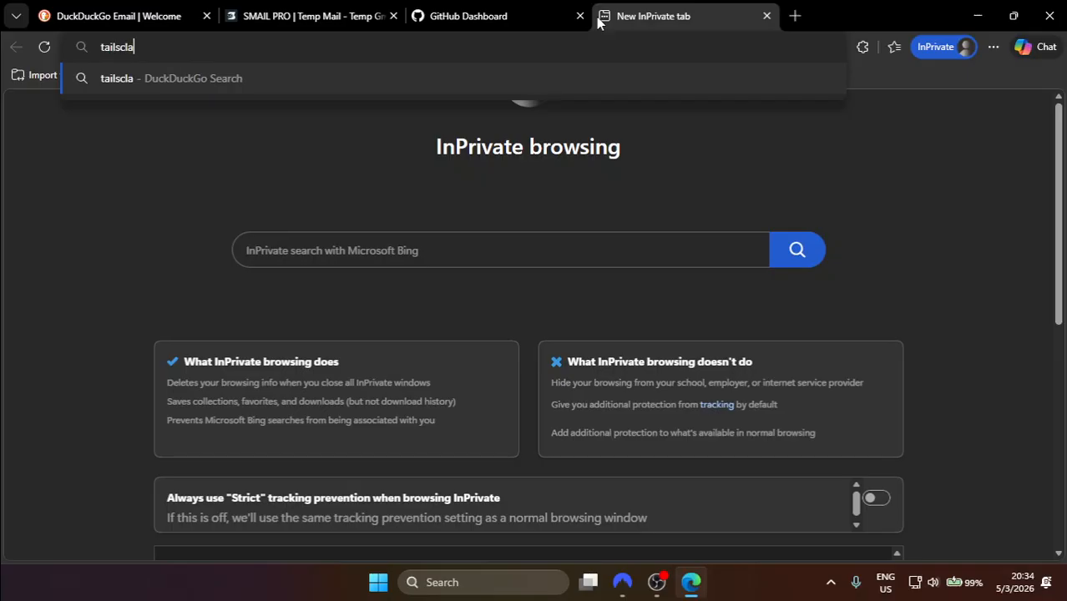
key(BackSpace)
key(BackSpace)
key(BackSpace)
key(BackSpace)
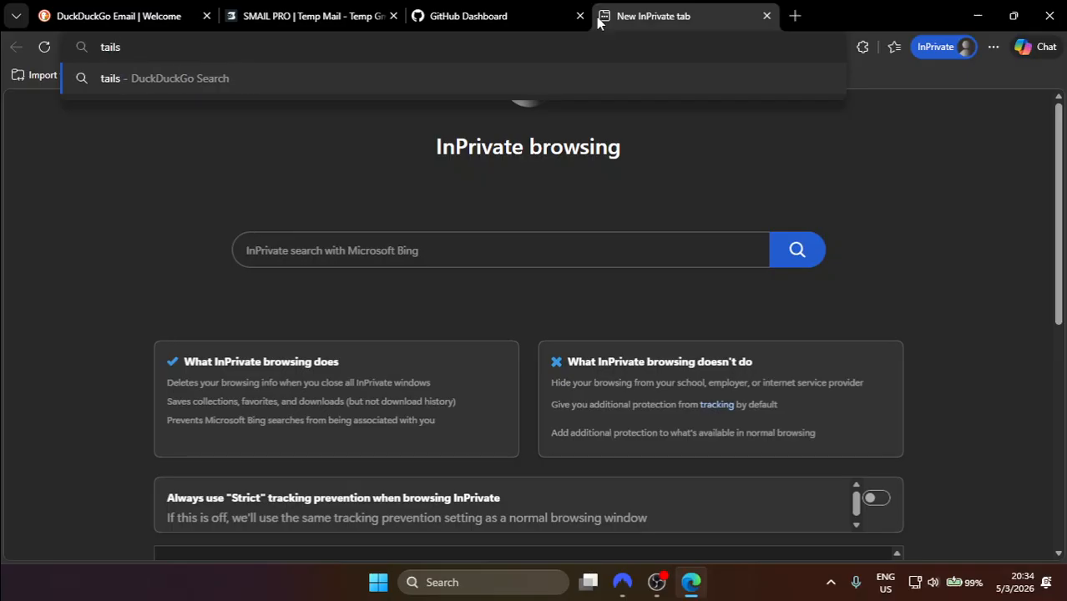
text(cale.com)
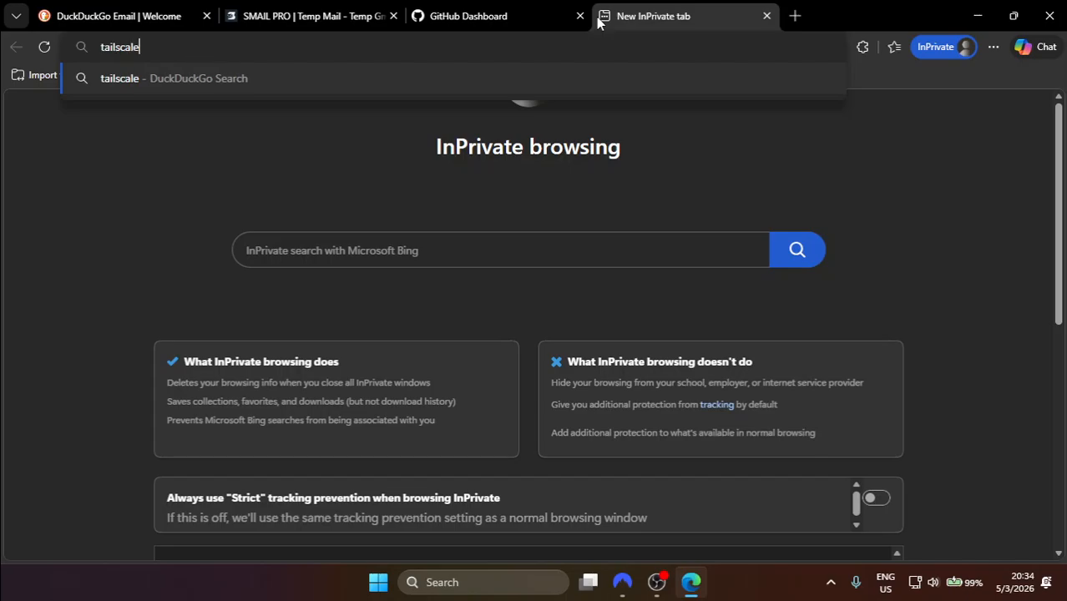
key(Return)
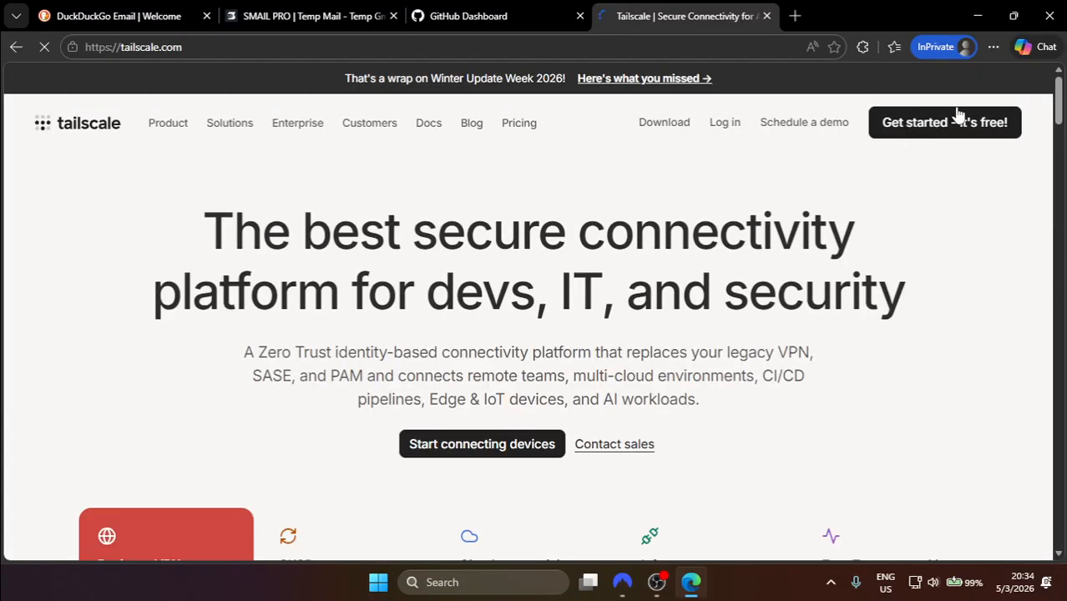
click(1001, 126)
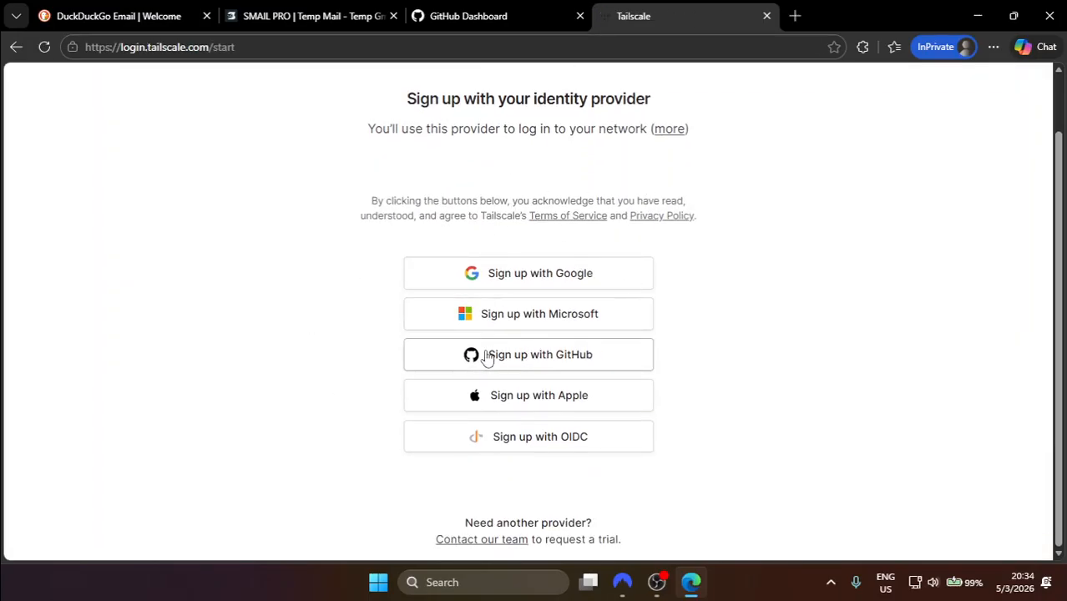
Step: Sign up for Tailscale with GitHub and authorize tailscale on GitHub's OAuth page
click(513, 367)
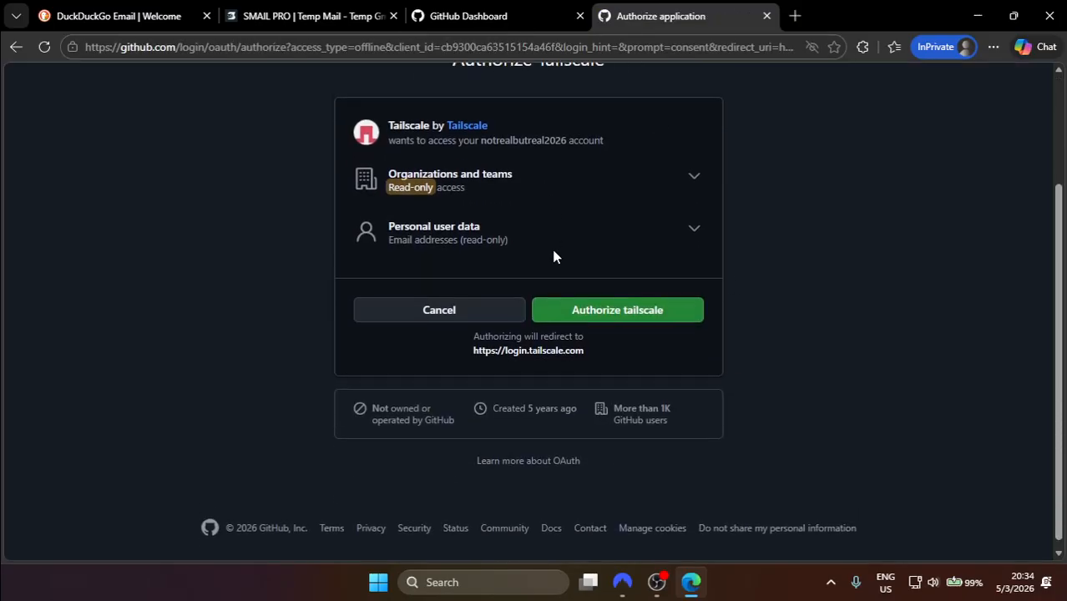
click(613, 311)
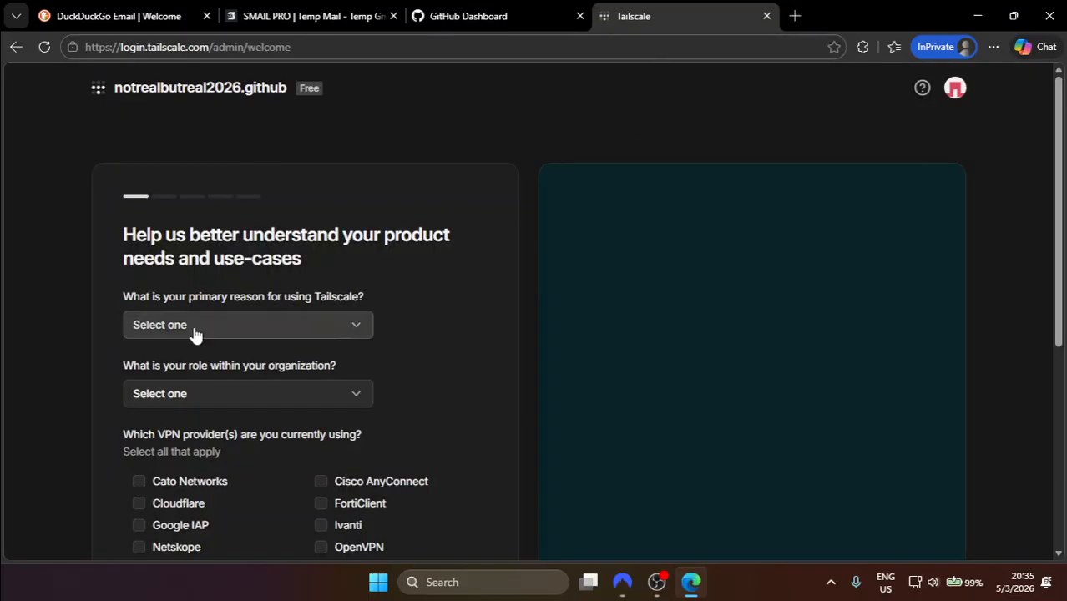
Step: Answer the survey with reason Edge / IoT Connectivity, role Security, VPN Cloudflare, and continue
scroll(194, 332, down, 3)
scroll(196, 334, up, 3)
scroll(241, 298, down, 1)
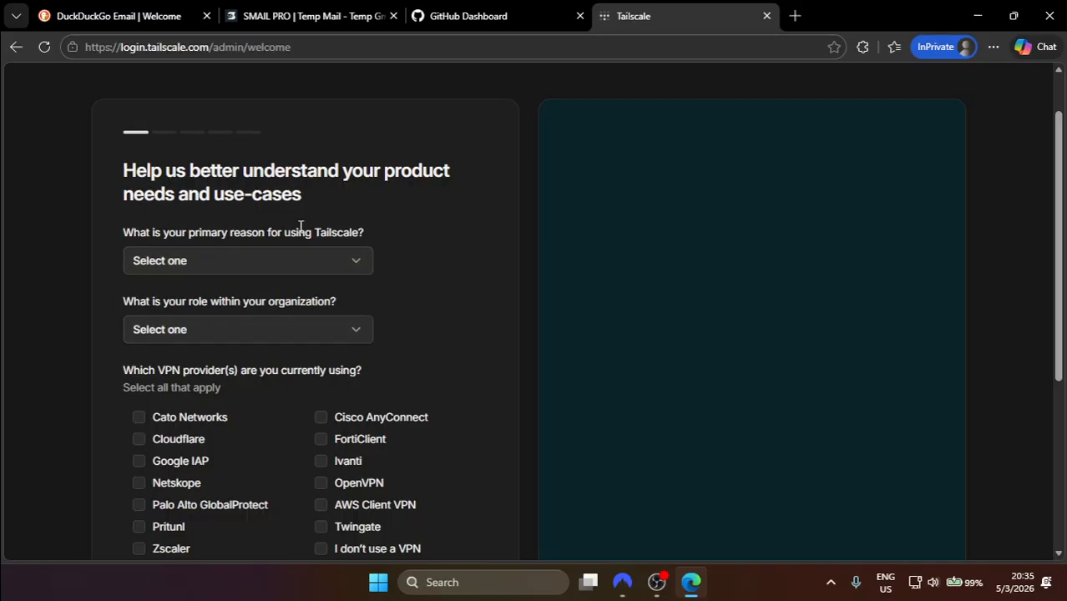
click(238, 261)
click(185, 341)
scroll(186, 341, down, 3)
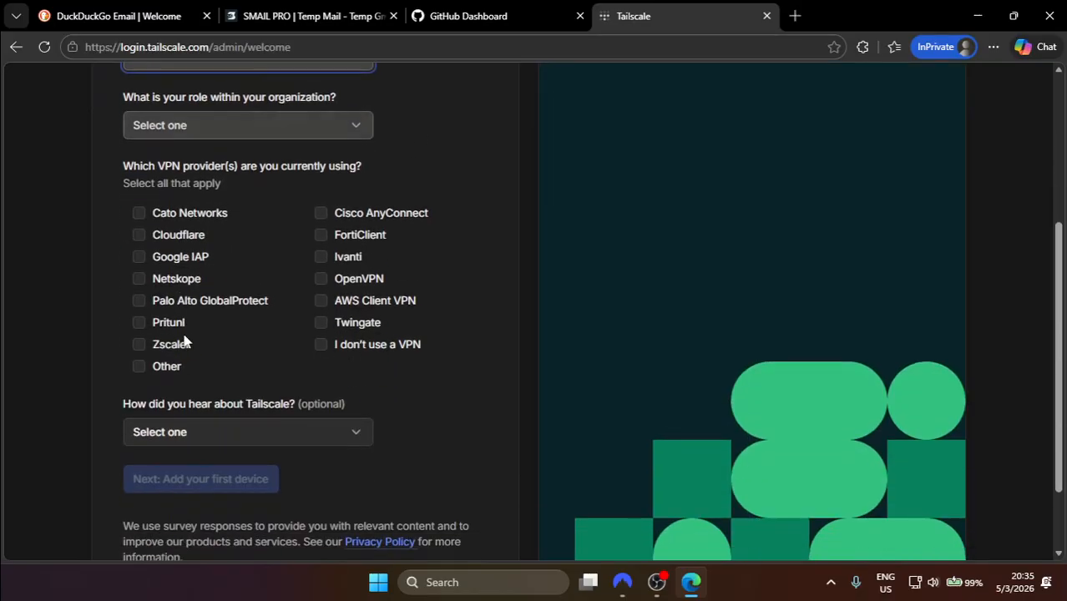
click(238, 129)
click(195, 180)
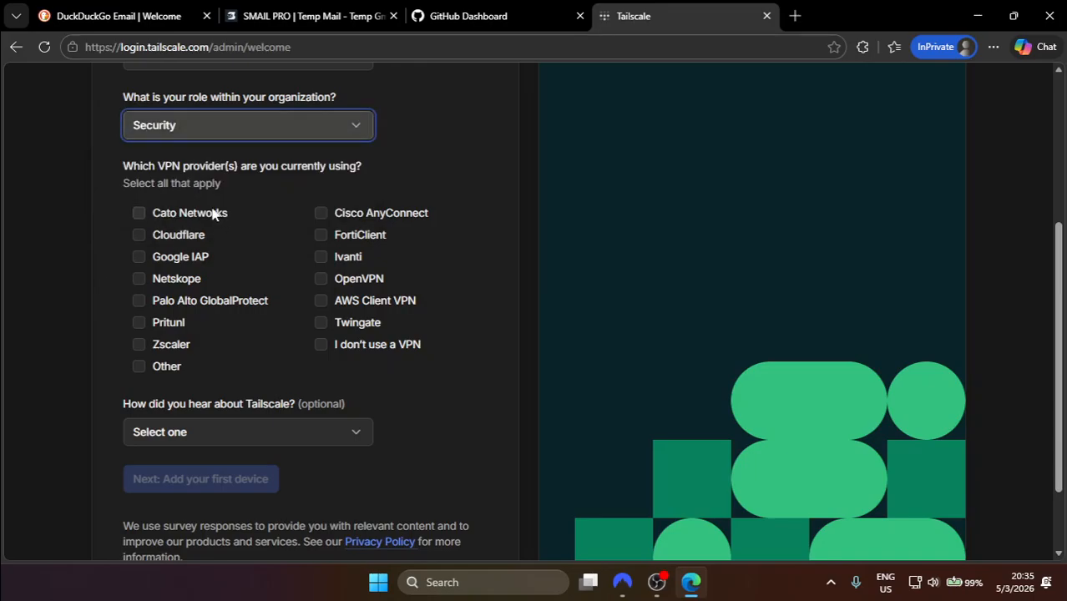
click(138, 234)
scroll(386, 213, down, 2)
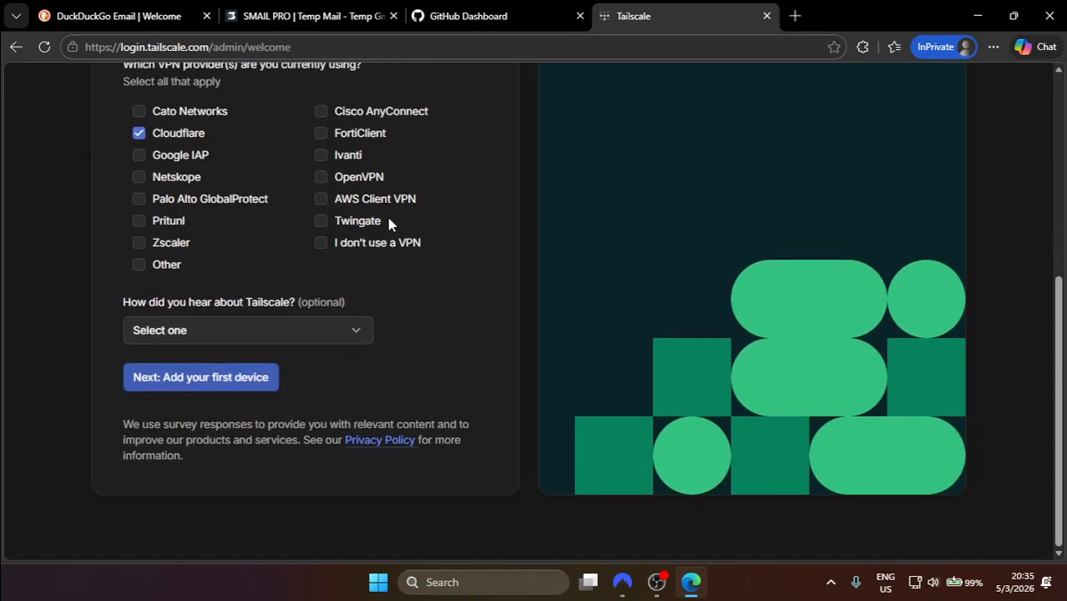
click(206, 383)
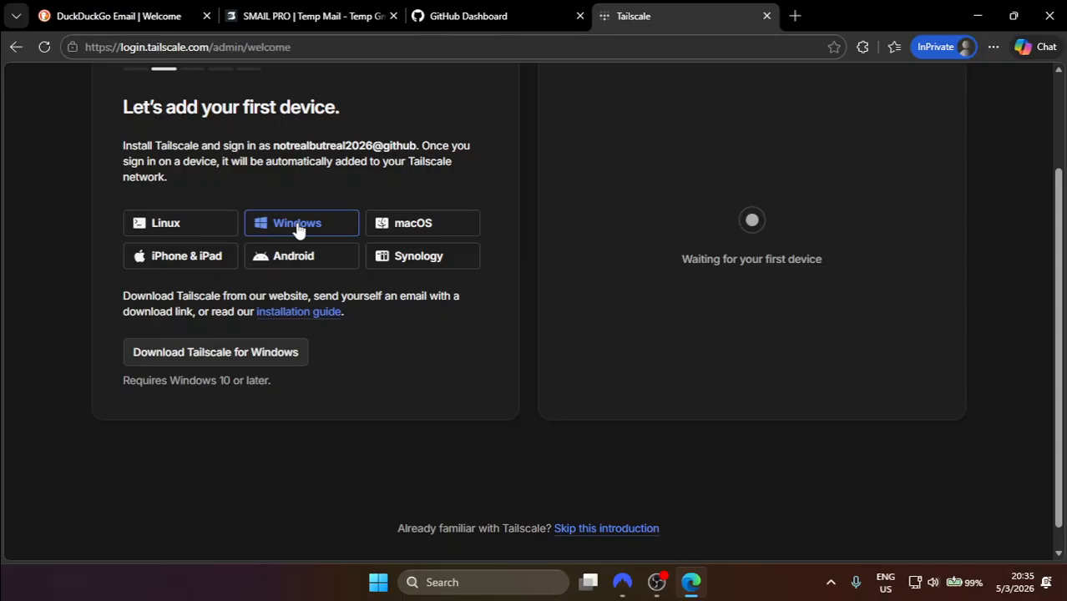
Step: Download tailscale-setup-1.94.2.exe via the Download Tailscale for Windows buttons
click(263, 360)
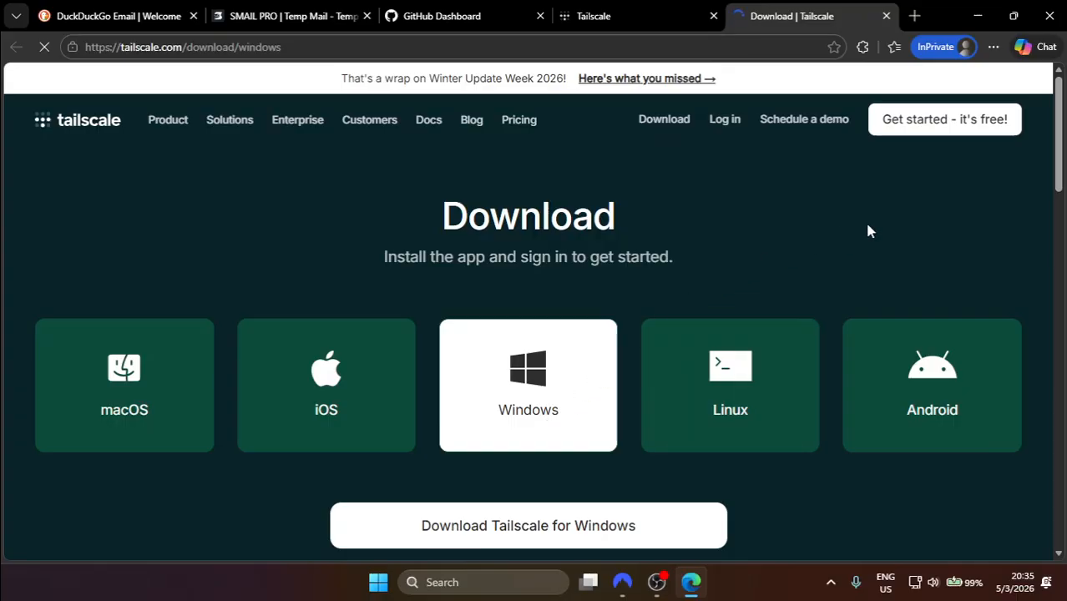
scroll(649, 371, down, 1)
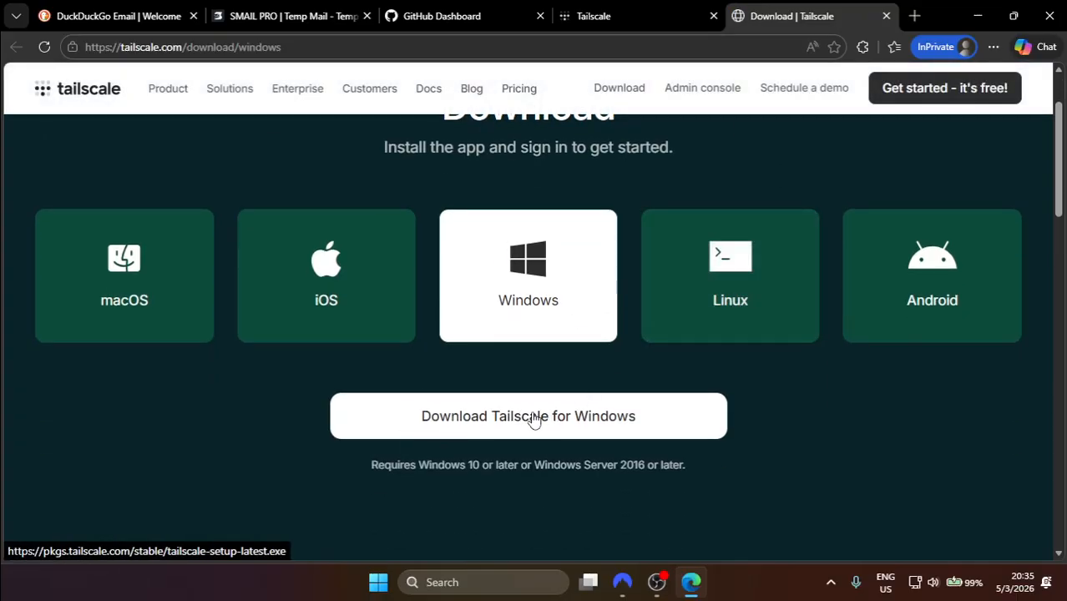
click(534, 420)
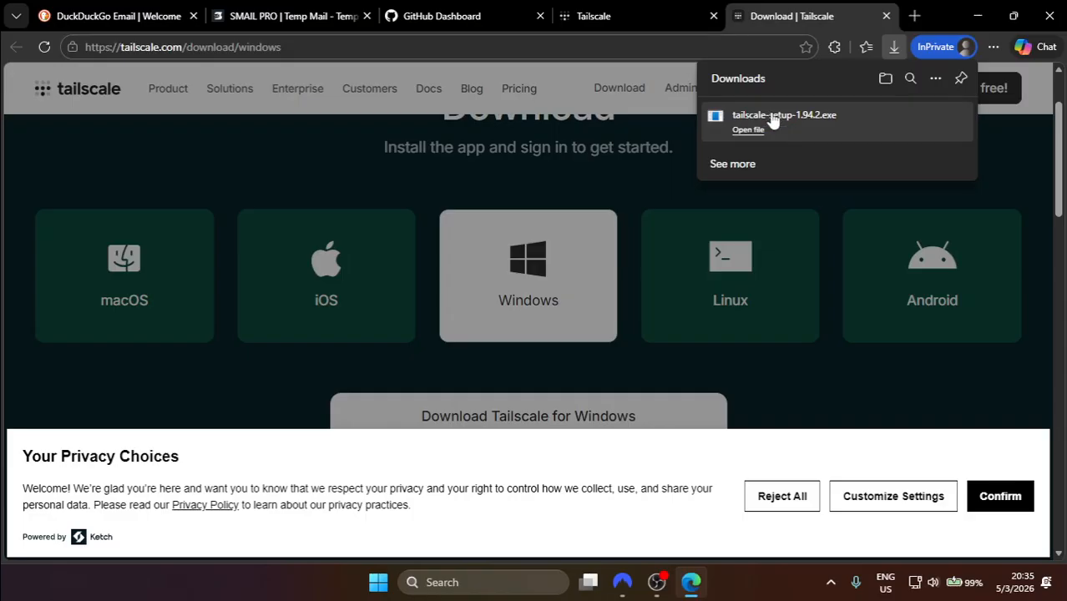
Step: Run the downloaded installer, accept the license terms, and start installing Tailscale
click(755, 128)
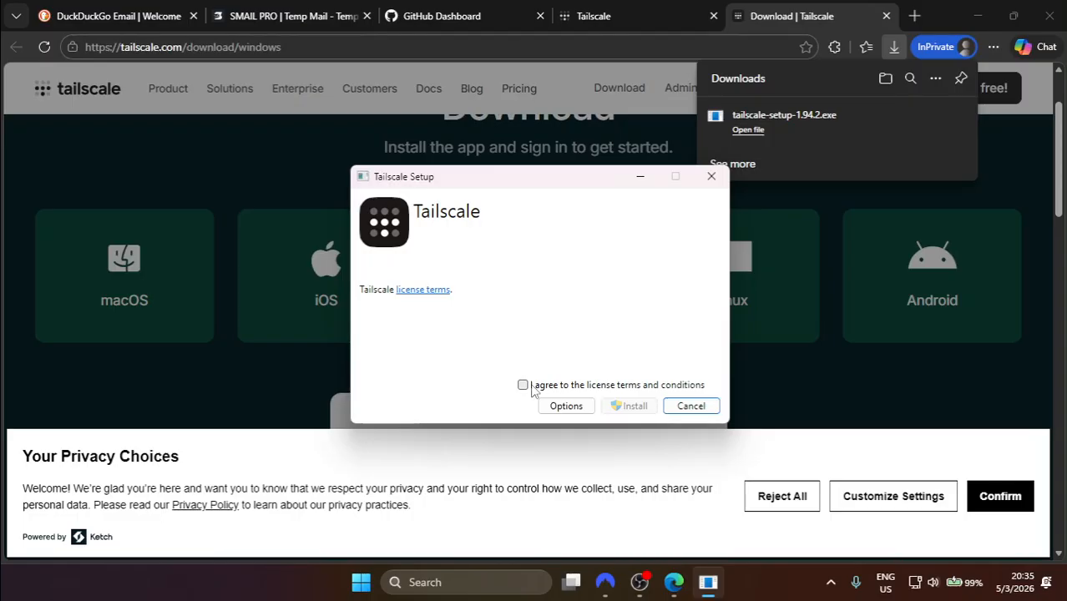
click(525, 386)
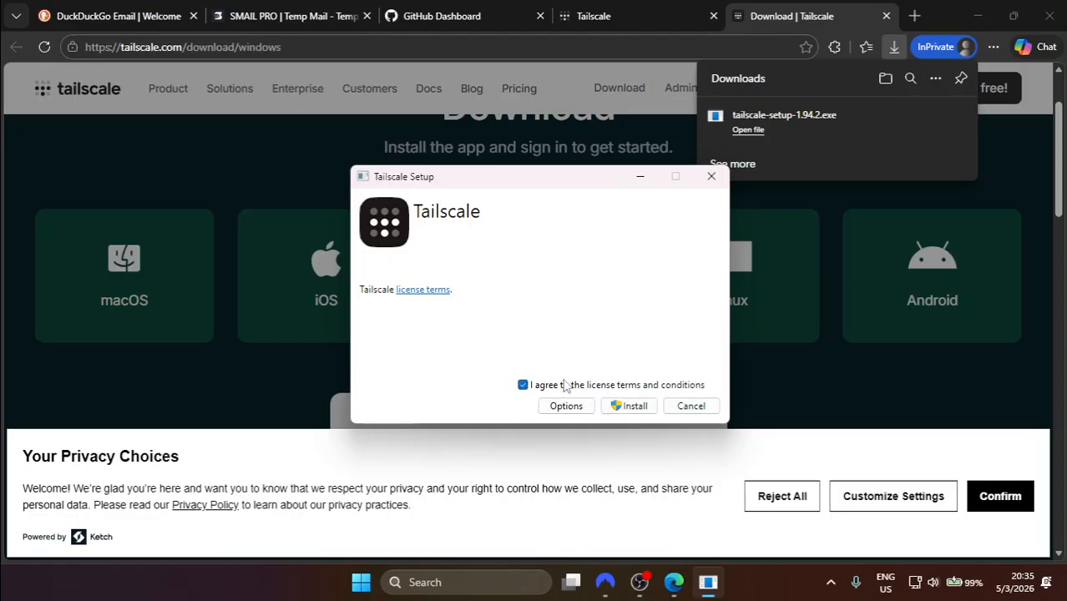
click(630, 406)
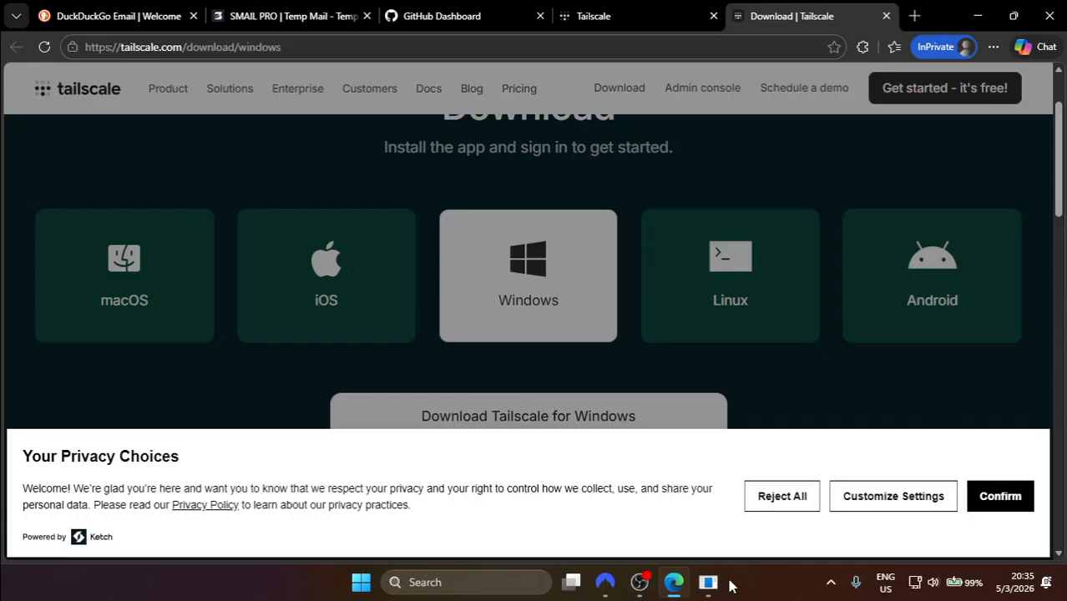
Step: Minimize the setup window and confirm the privacy choices on the banner
click(704, 586)
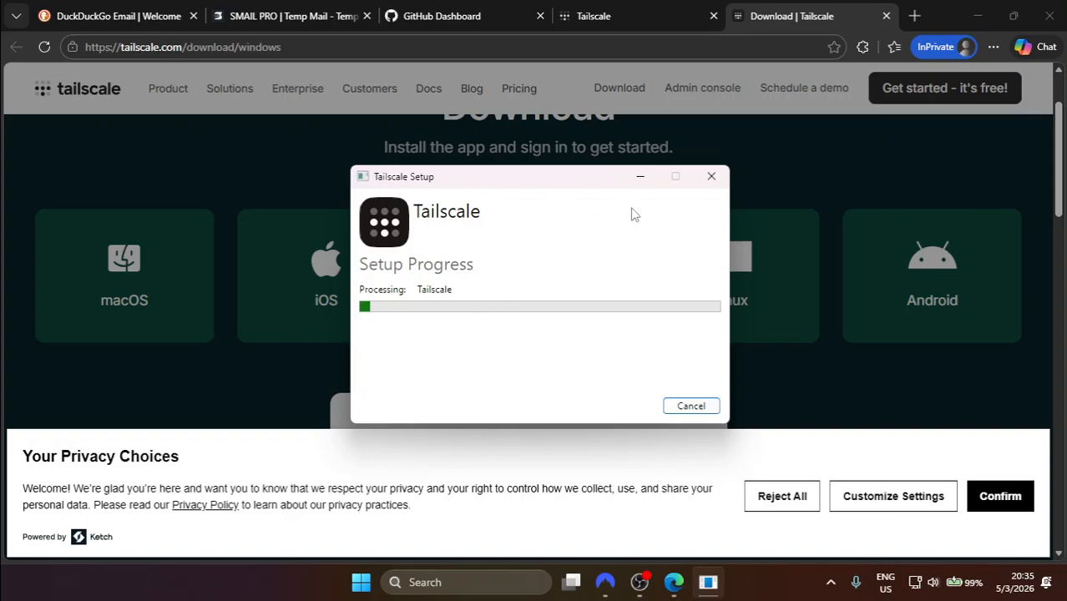
click(628, 181)
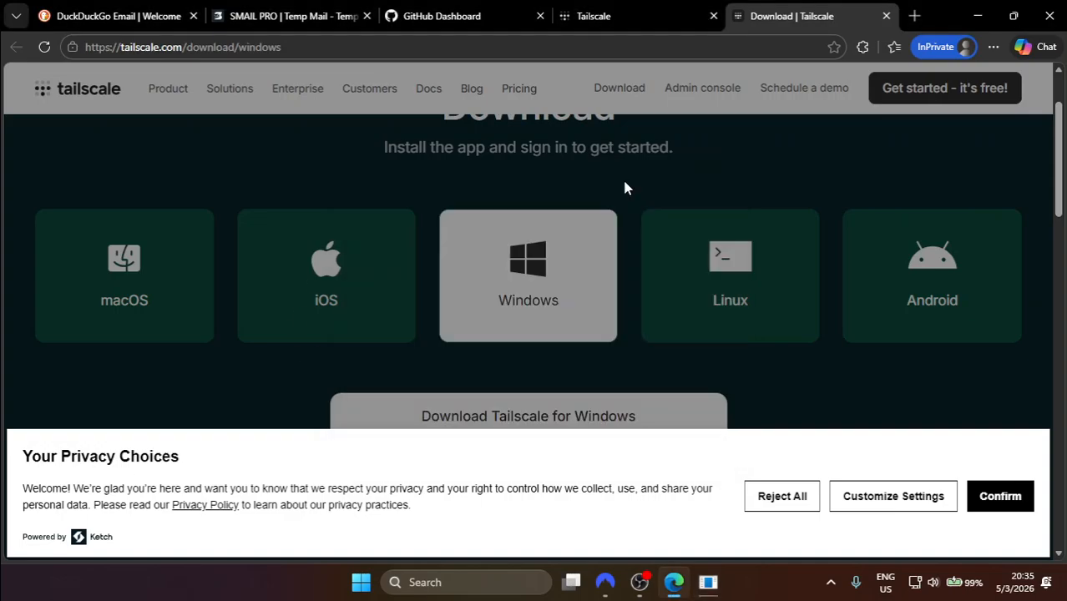
click(1000, 496)
Step: Close the Tailscale download page and start a new repository from the GitHub dashboard
click(887, 17)
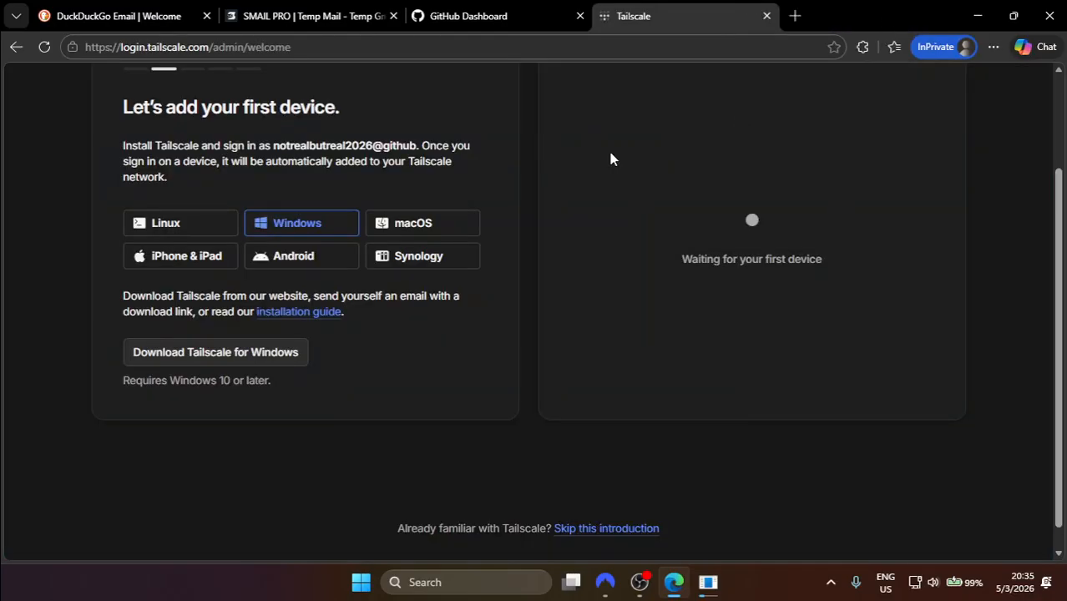
click(452, 14)
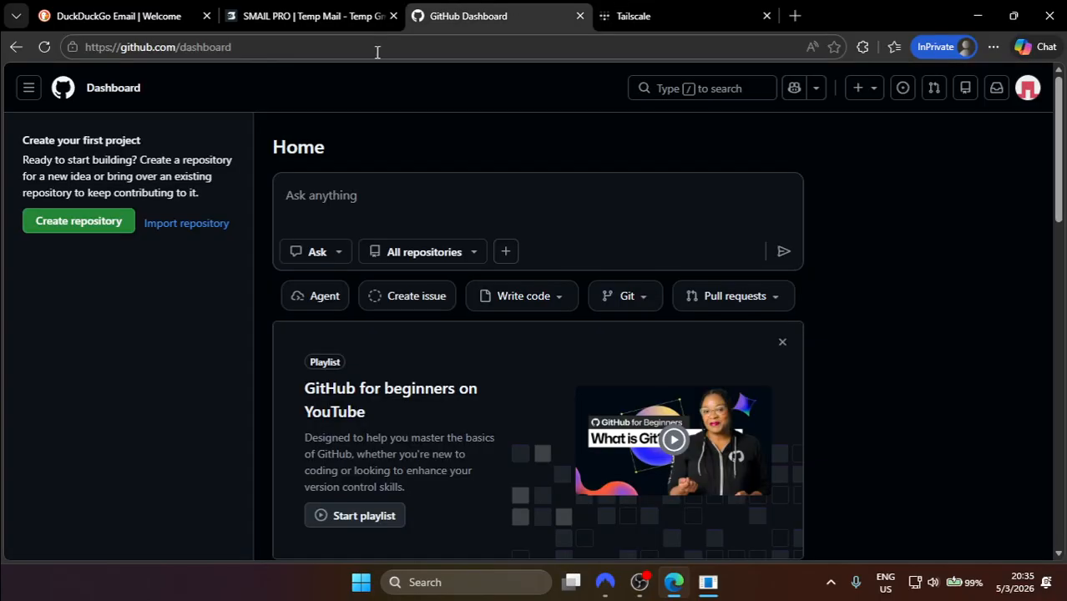
scroll(356, 191, down, 1)
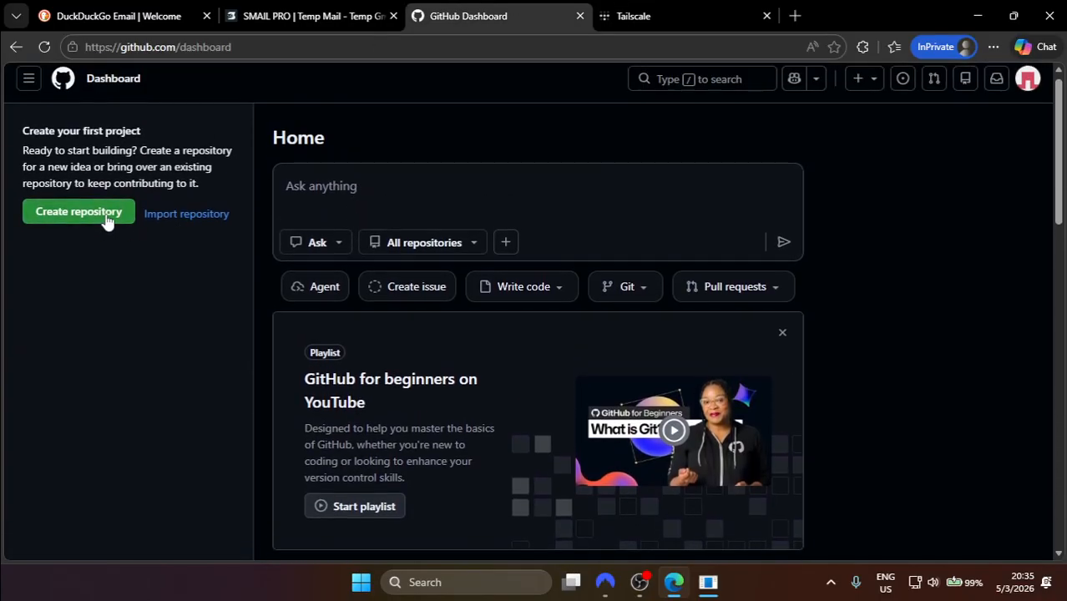
click(107, 219)
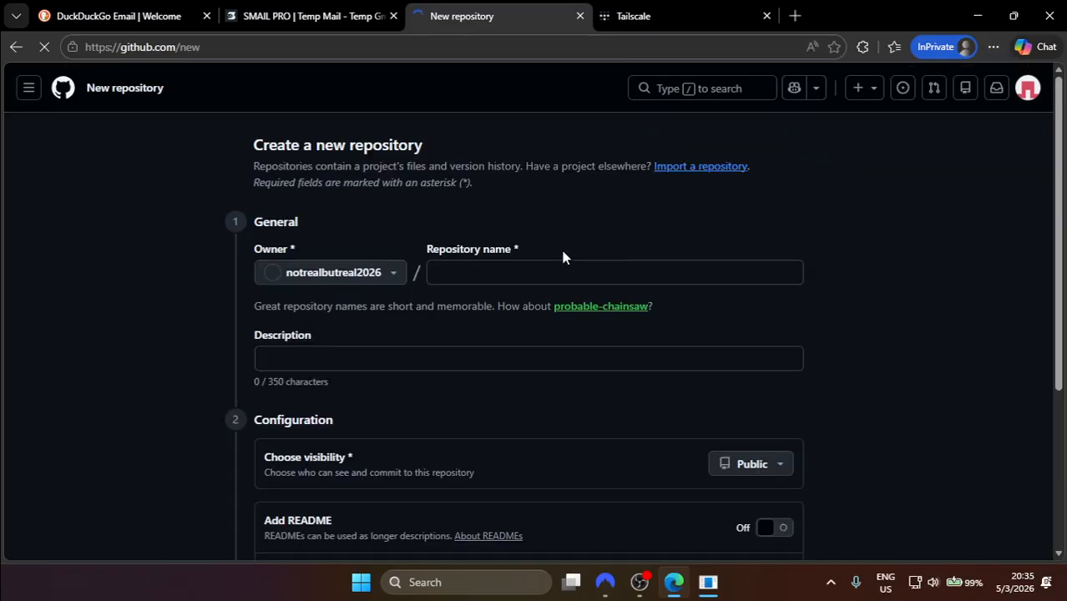
Step: Name the repository RDP-FOR-FREE, keep it Public, and create it
scroll(562, 248, down, 1)
click(502, 237)
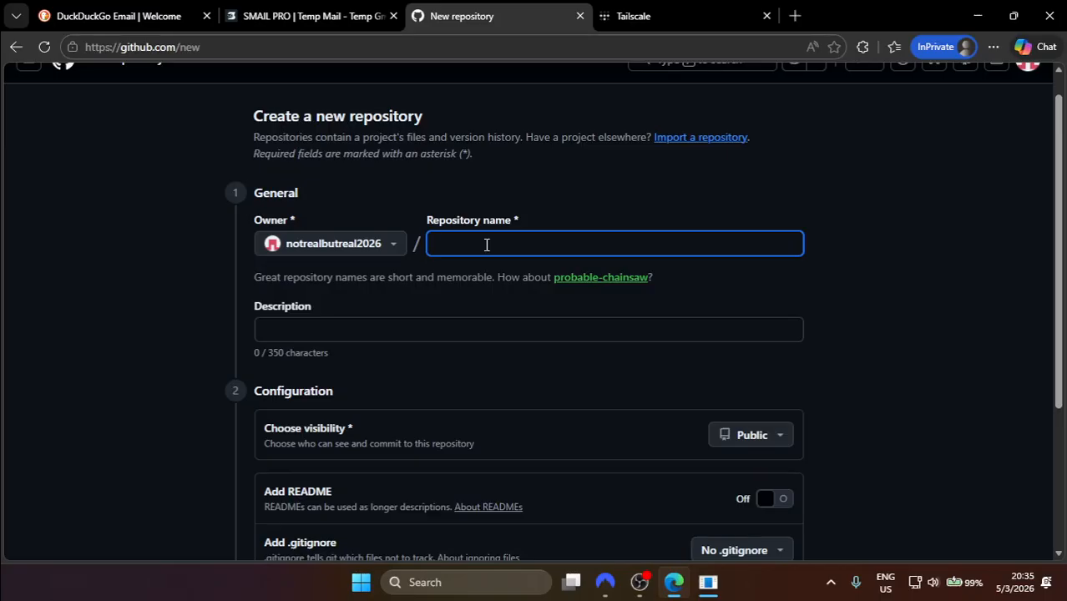
text(RDP)
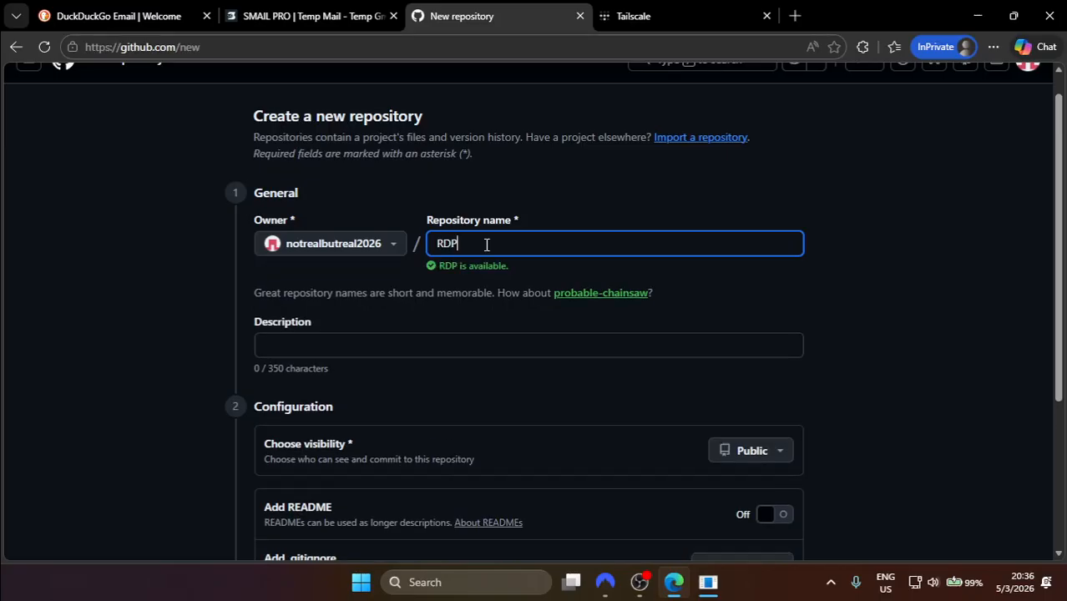
text(FOR)
key(BackSpace)
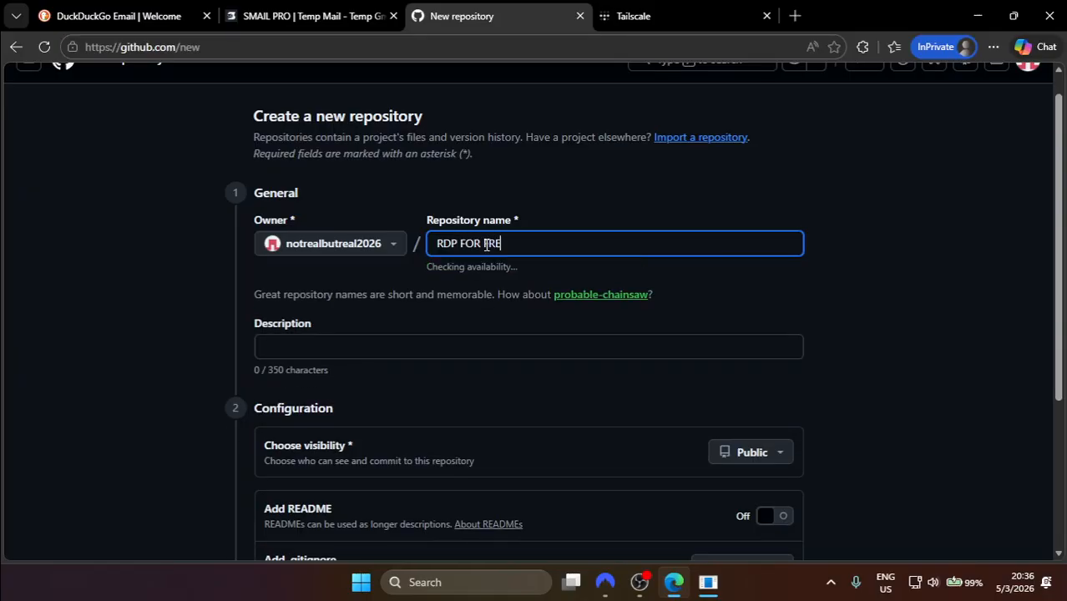
text(FOR FREE)
scroll(707, 302, down, 3)
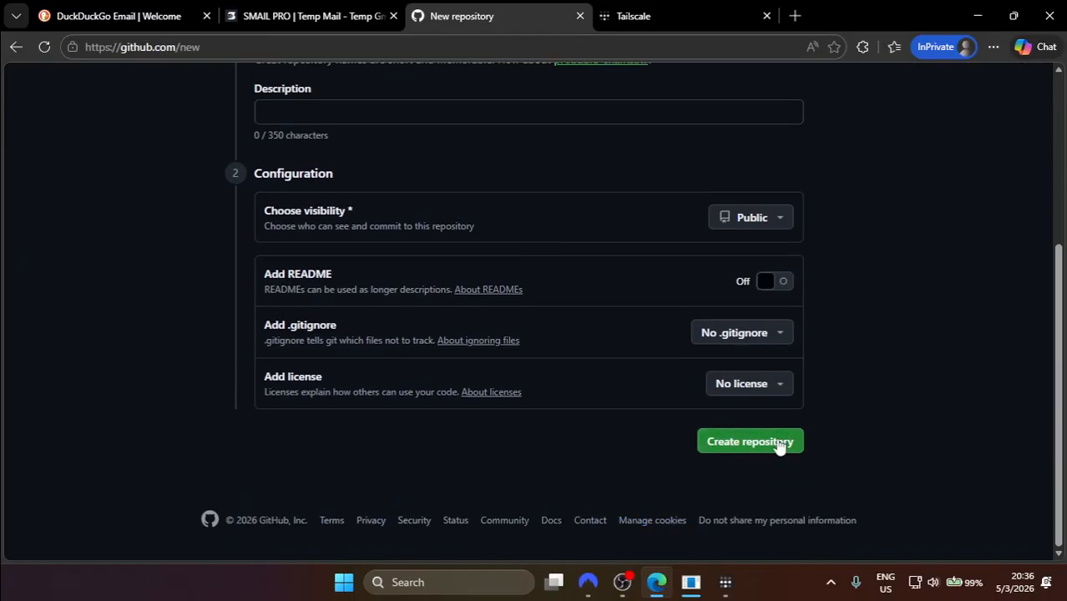
click(767, 444)
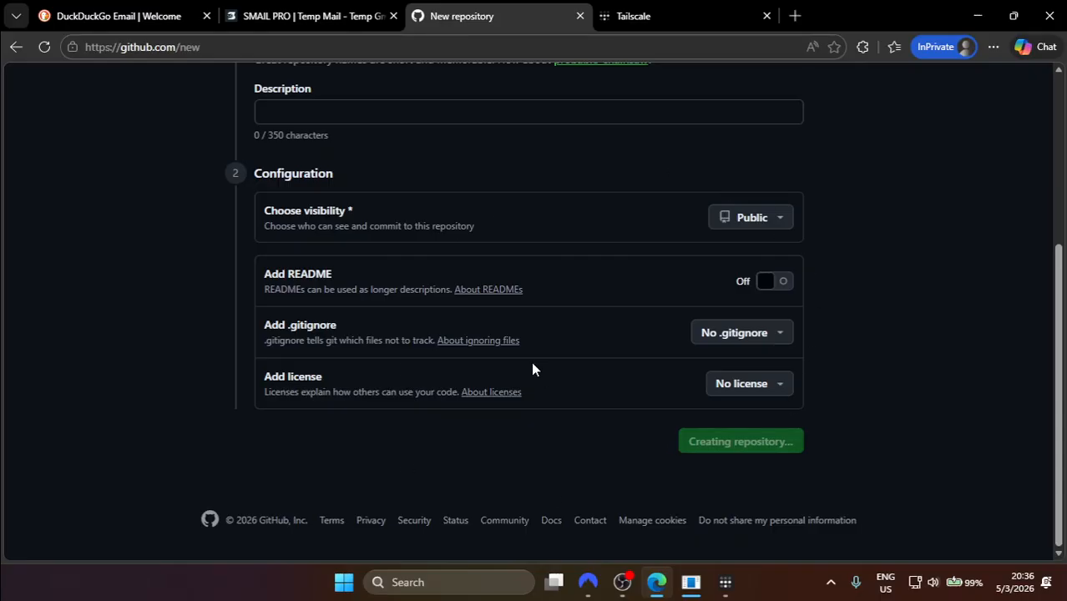
click(725, 582)
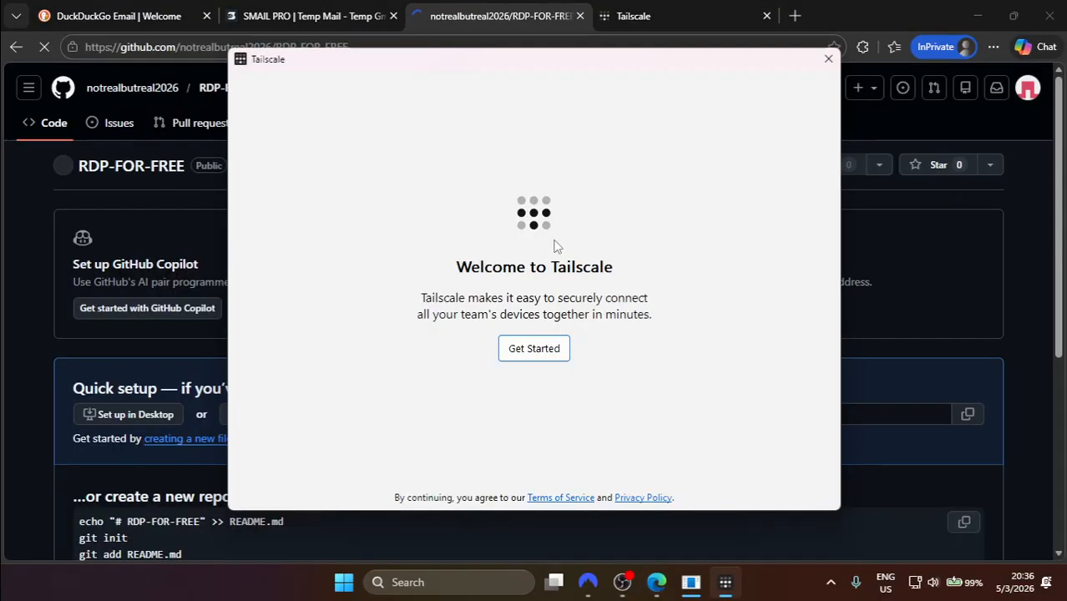
Step: Start Tailscale's setup, choose Sign in to your network, and copy the login URL
click(535, 347)
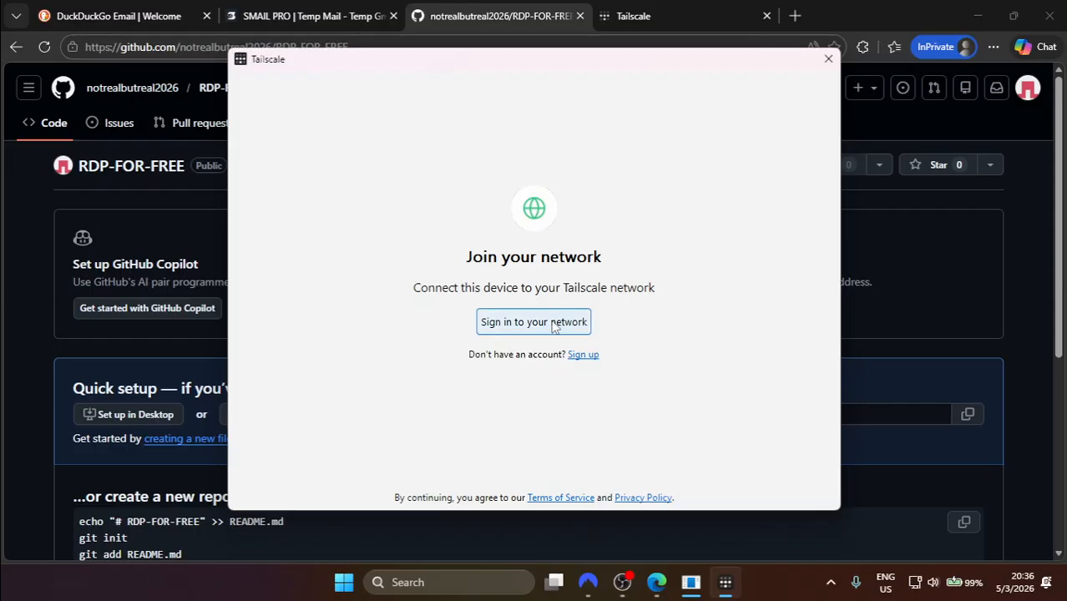
click(553, 325)
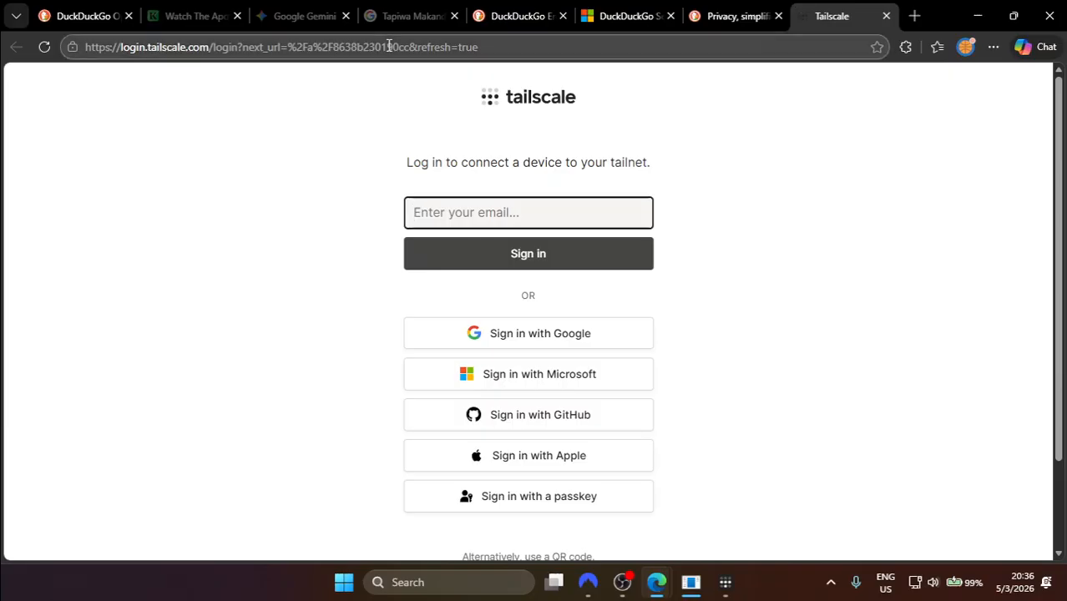
click(389, 46)
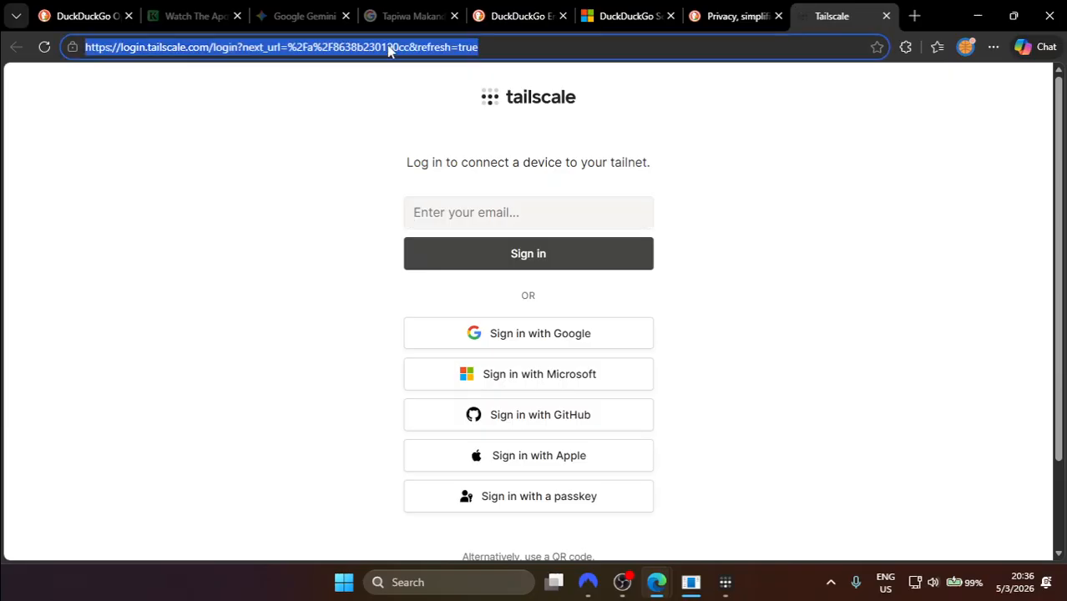
Step: Load the copied Tailscale login URL in a new InPrivate tab
click(975, 14)
click(689, 13)
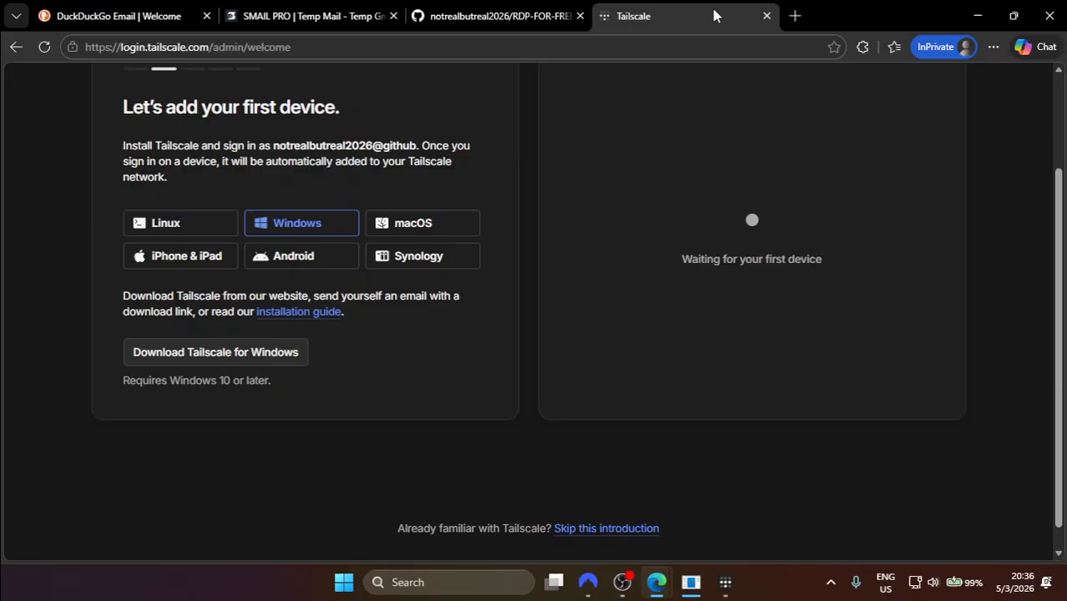
click(789, 16)
text(https://login.tailscale.com/login?next_url=%2Fa%2F8638b230190cc&refresh=true)
key(Return)
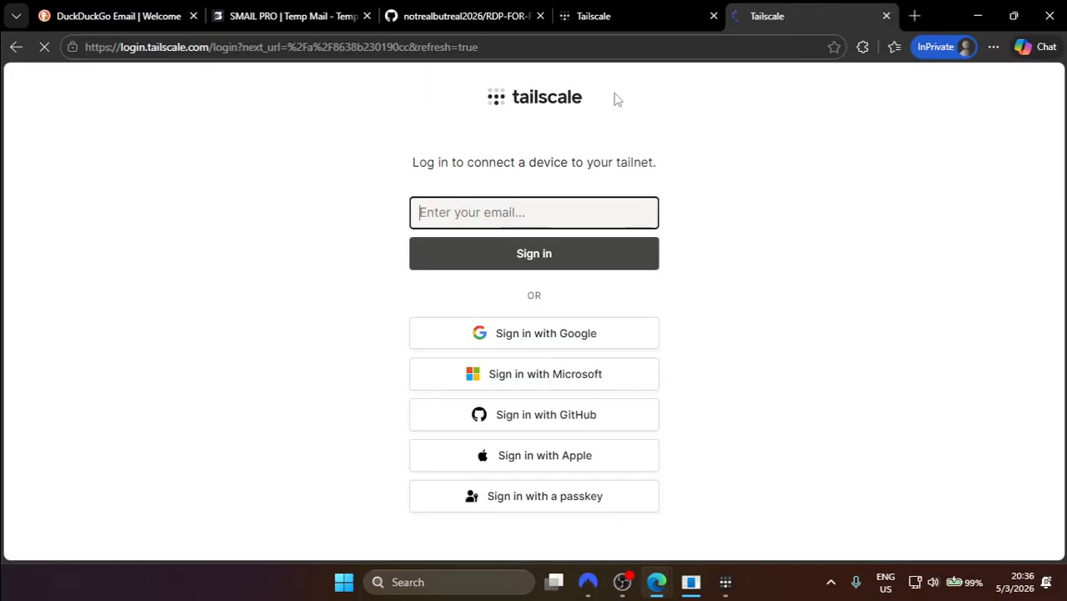
Step: Sign in with GitHub, authorize Tailscale, and connect this PC to the tailnet
click(489, 422)
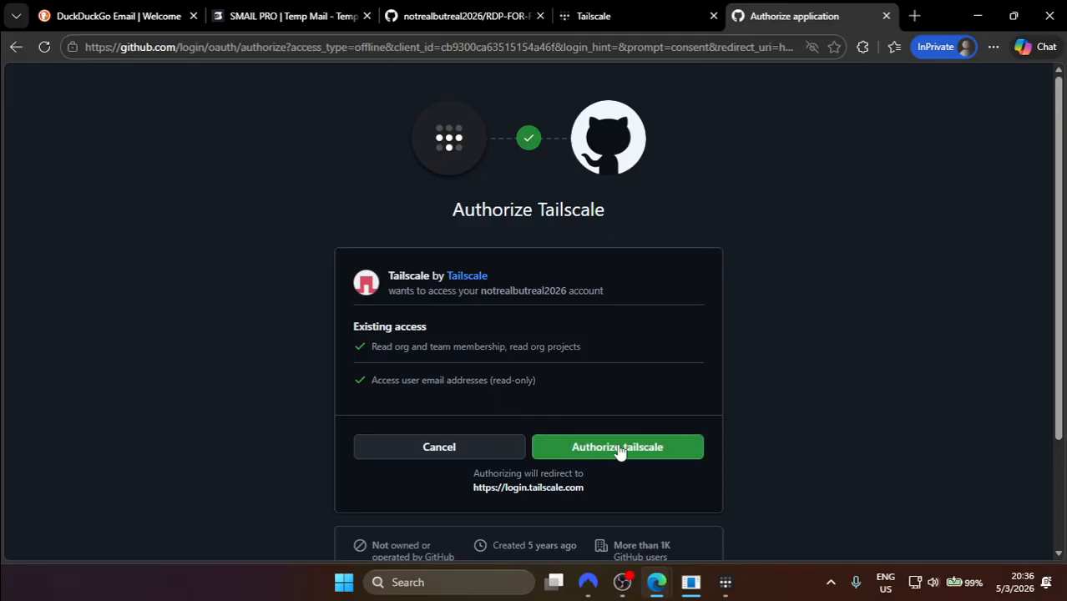
click(620, 448)
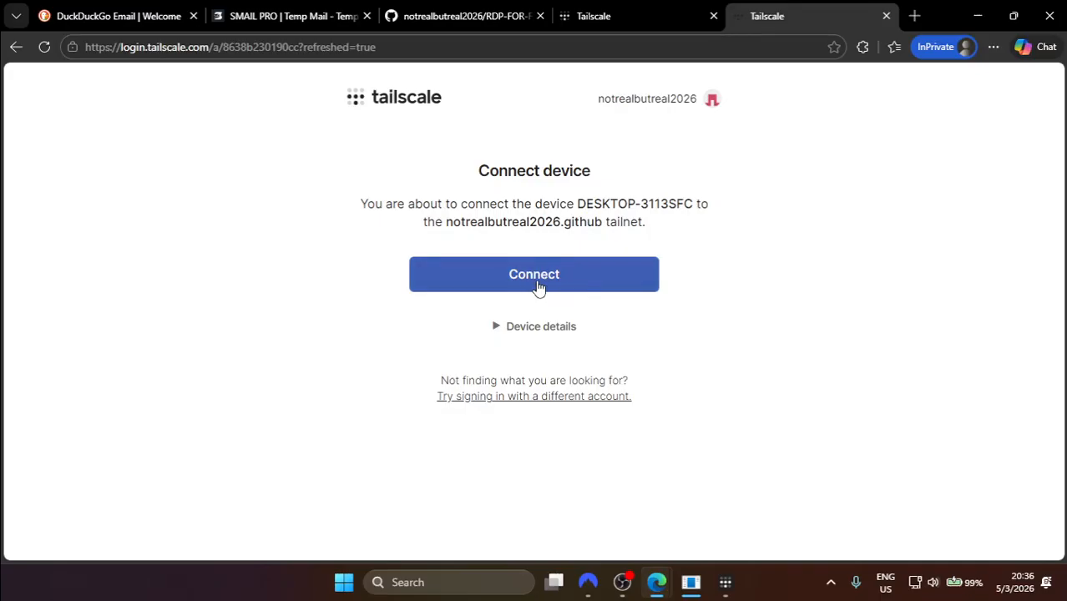
click(554, 288)
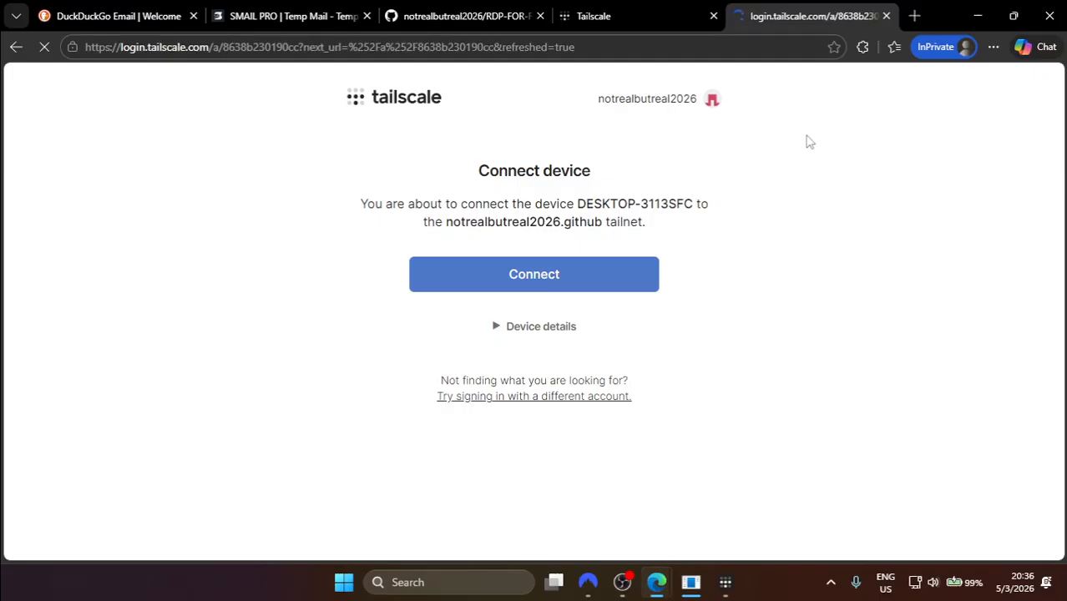
Step: Dismiss the Tailscale connection confirmation and close the finished installer
drag(490, 219, 603, 214)
click(723, 585)
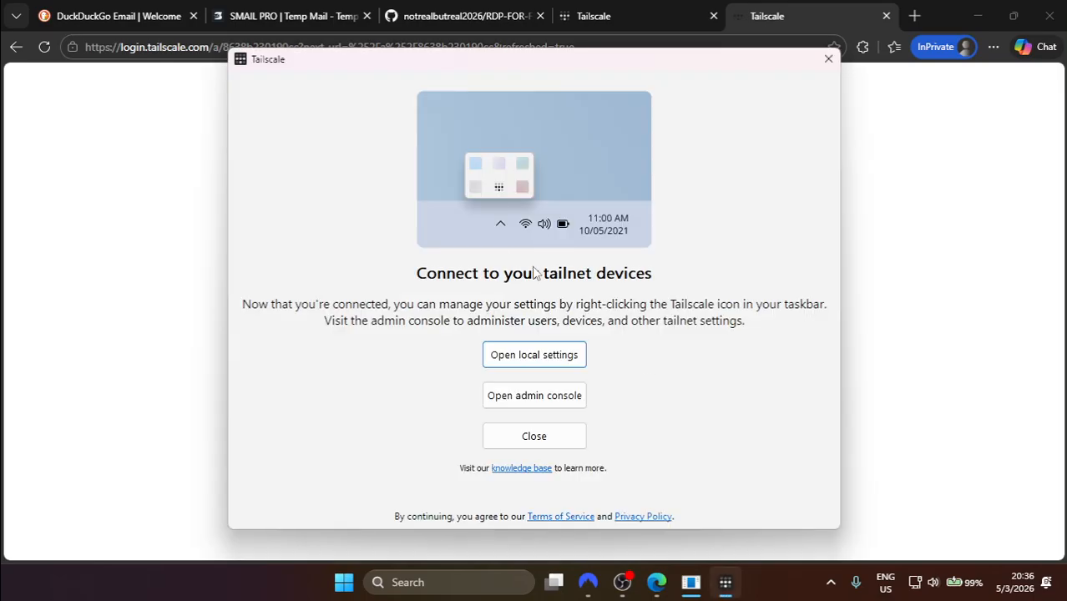
click(537, 443)
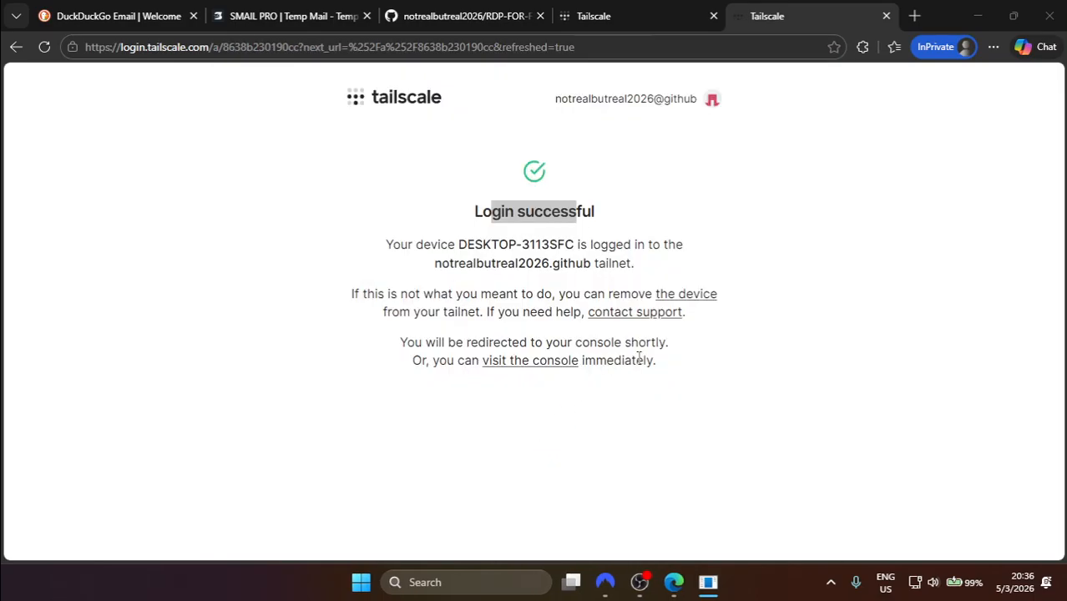
click(708, 582)
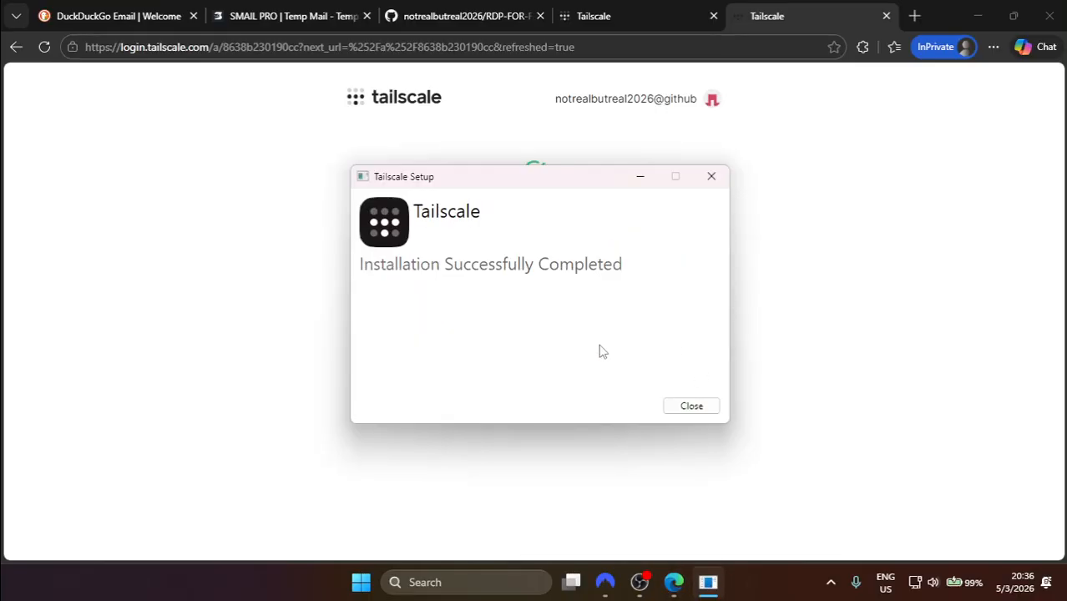
click(694, 408)
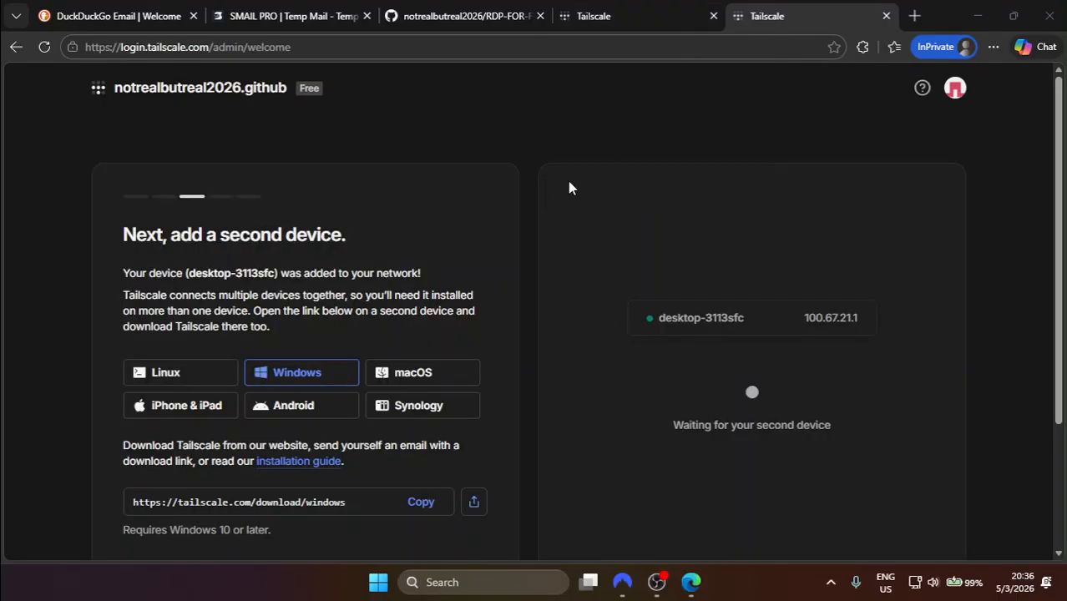
Step: Skip the Tailscale admin introduction to reach the Machines list
click(650, 10)
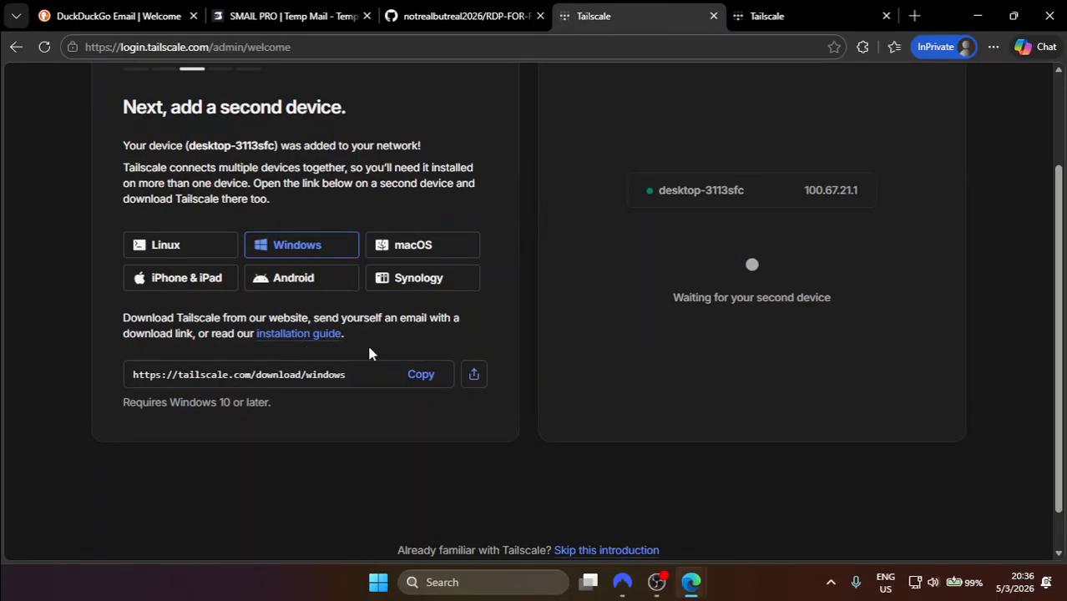
scroll(434, 293, down, 3)
click(589, 507)
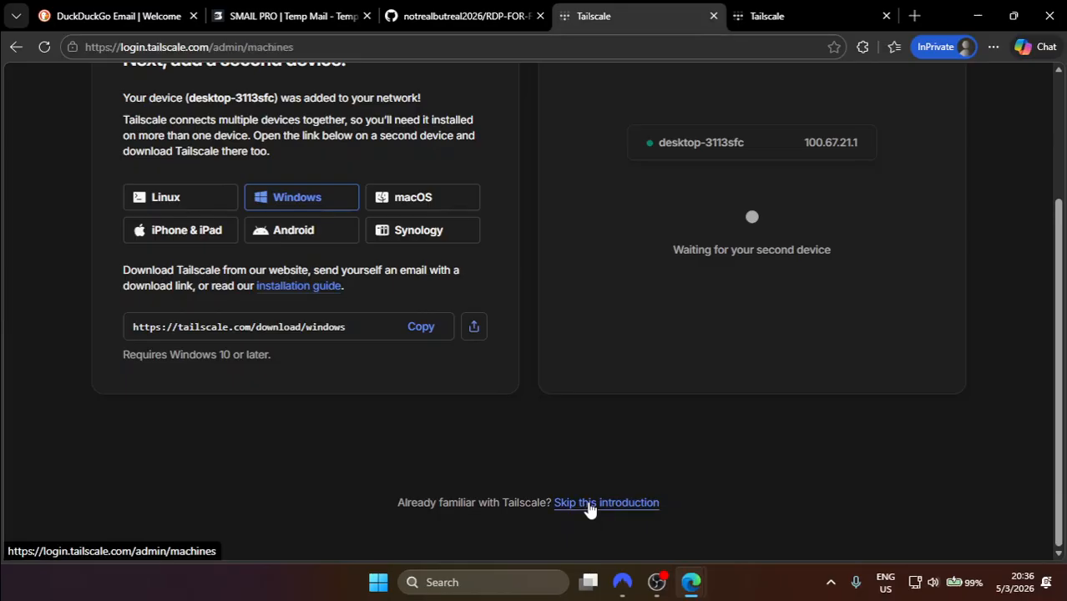
scroll(698, 264, up, 2)
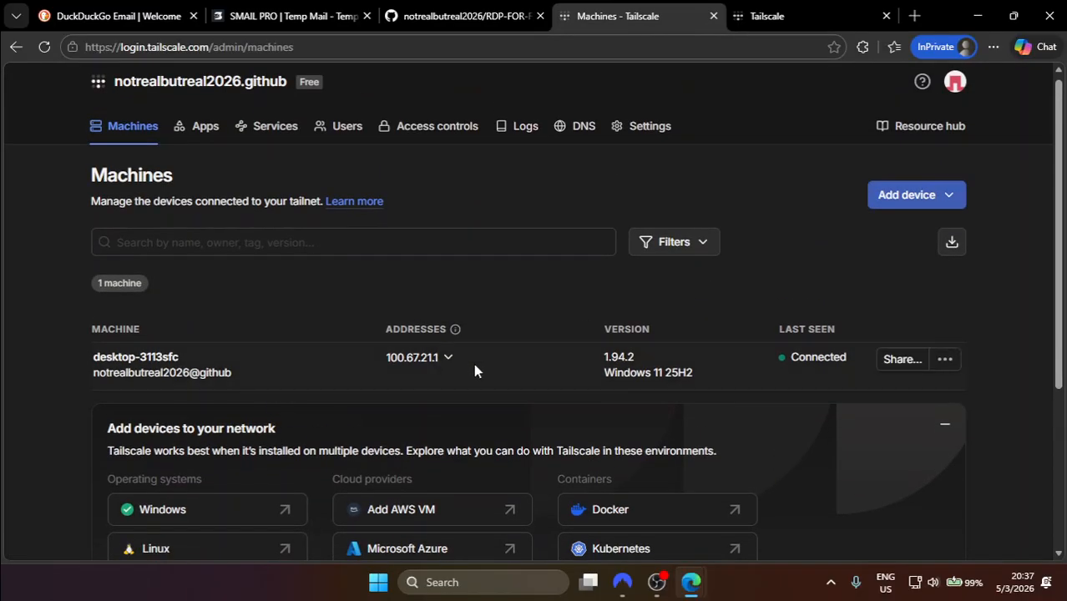
Step: Check desktop-3113sfc at 100.67.21.1, then close the duplicate Tailscale tab
drag(473, 364, 157, 368)
click(534, 269)
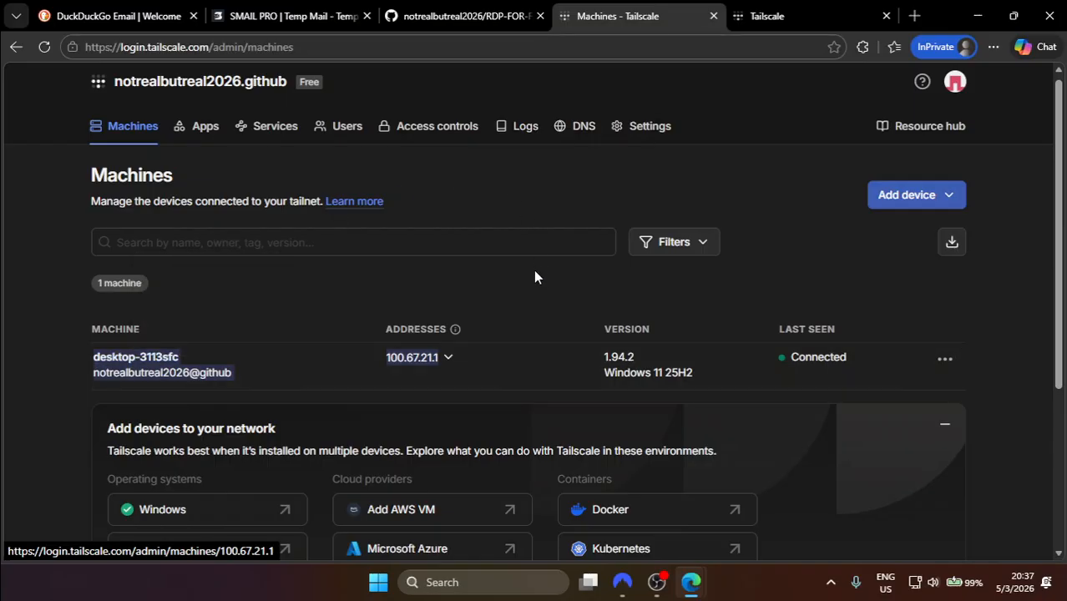
click(886, 16)
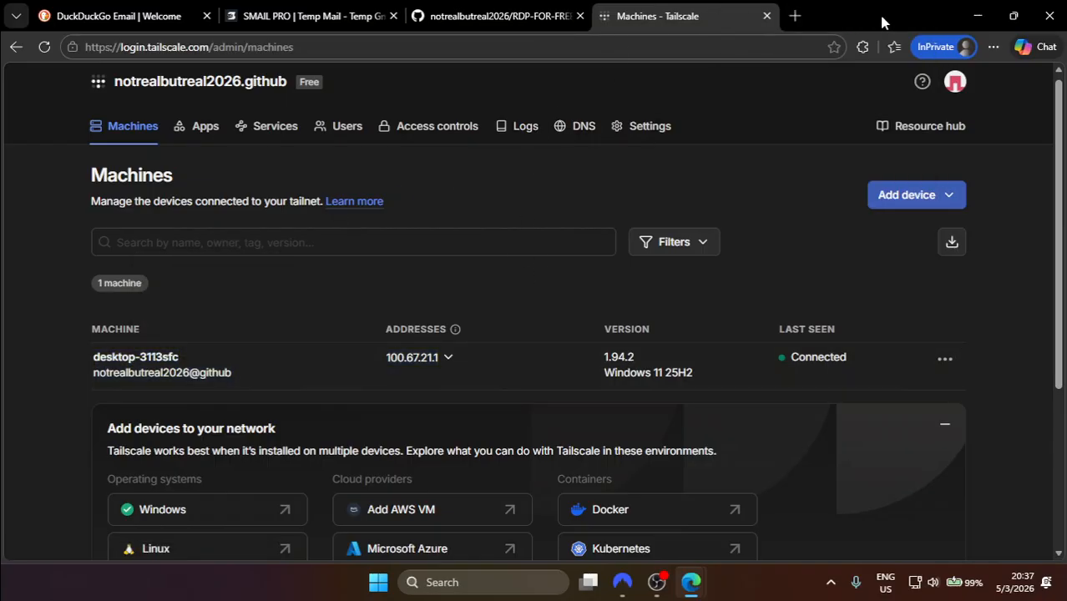
Step: In RDP-FOR-FREE's Actions section, configure the Simple workflow template as blank.yml
click(562, 12)
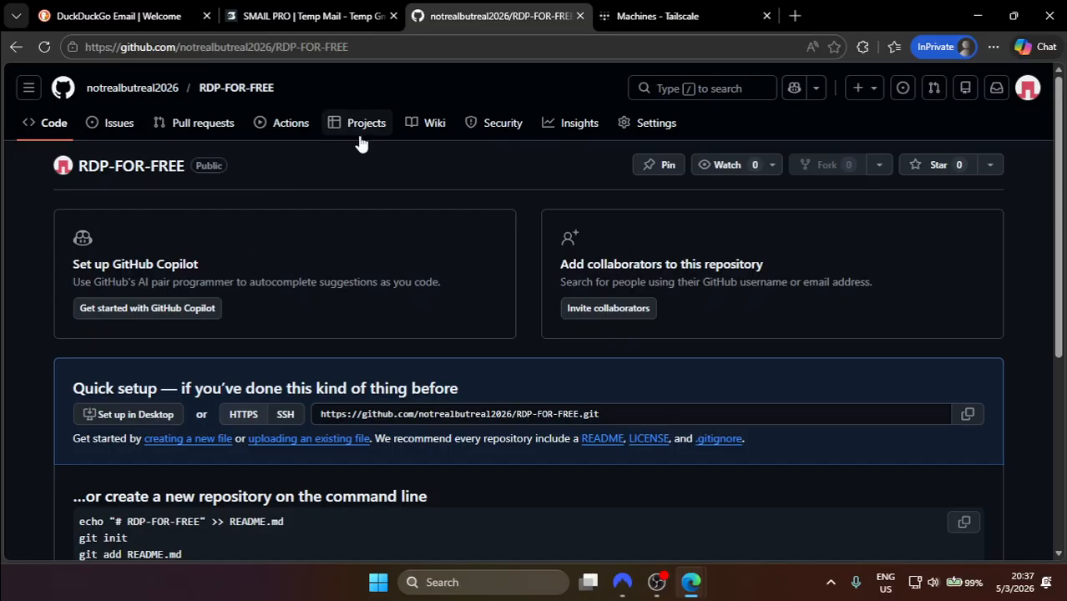
scroll(301, 242, down, 3)
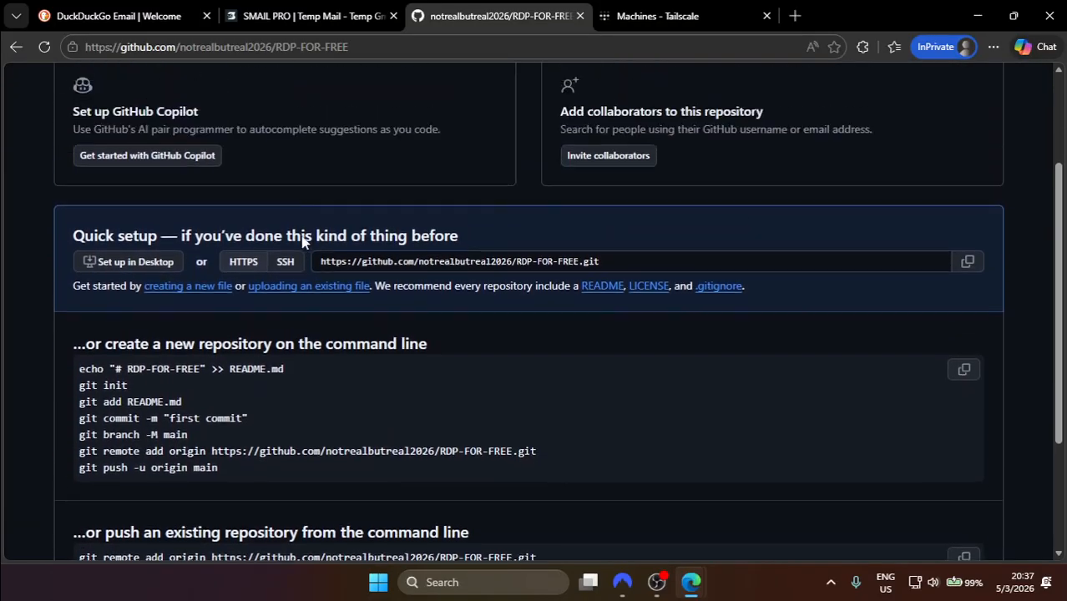
scroll(302, 242, up, 4)
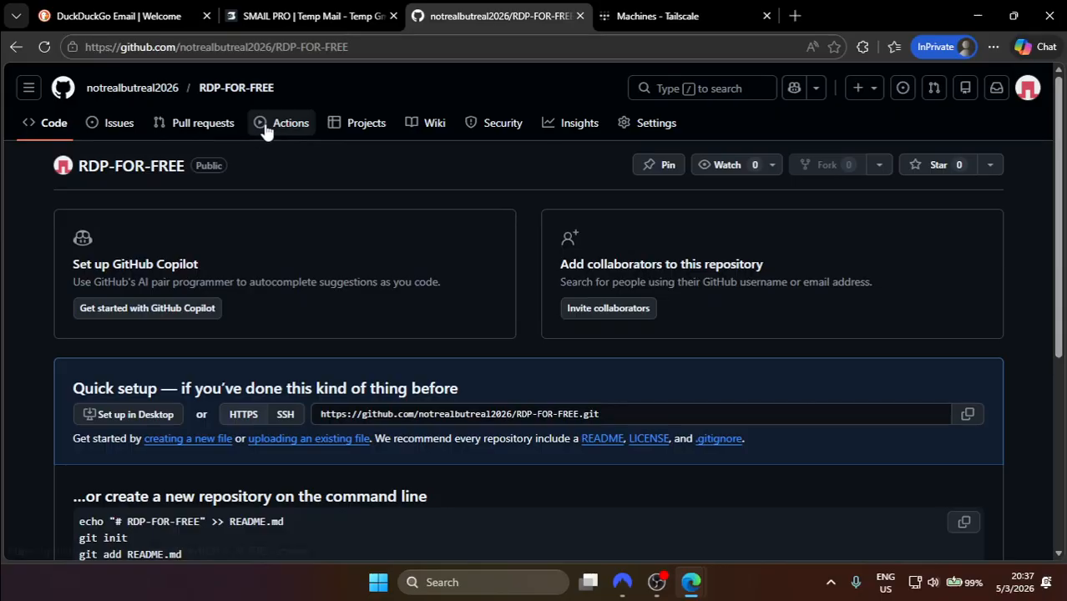
click(264, 128)
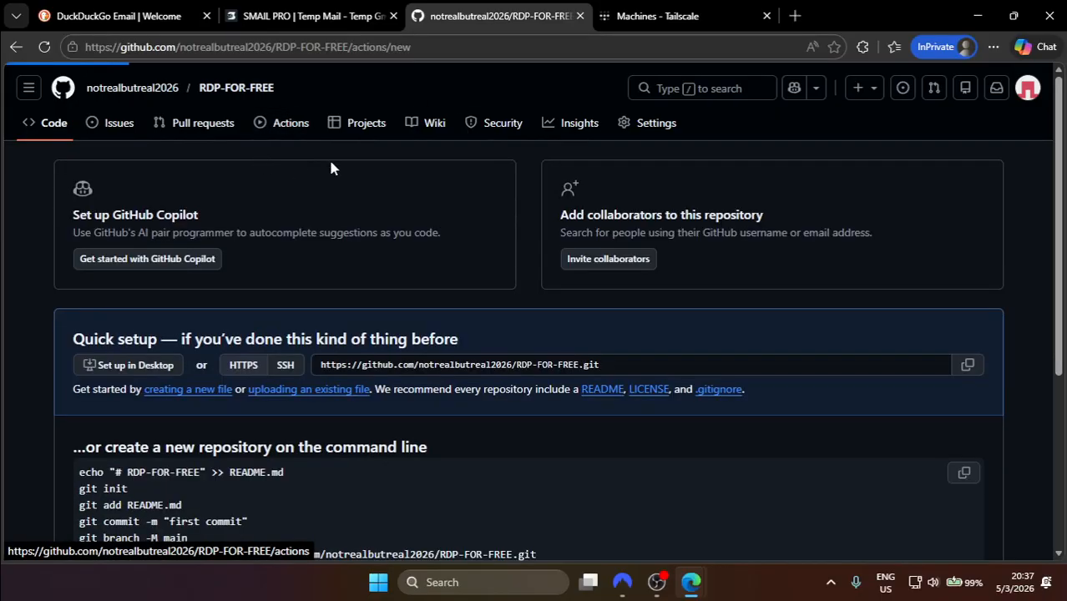
scroll(328, 157, down, 1)
scroll(167, 309, down, 2)
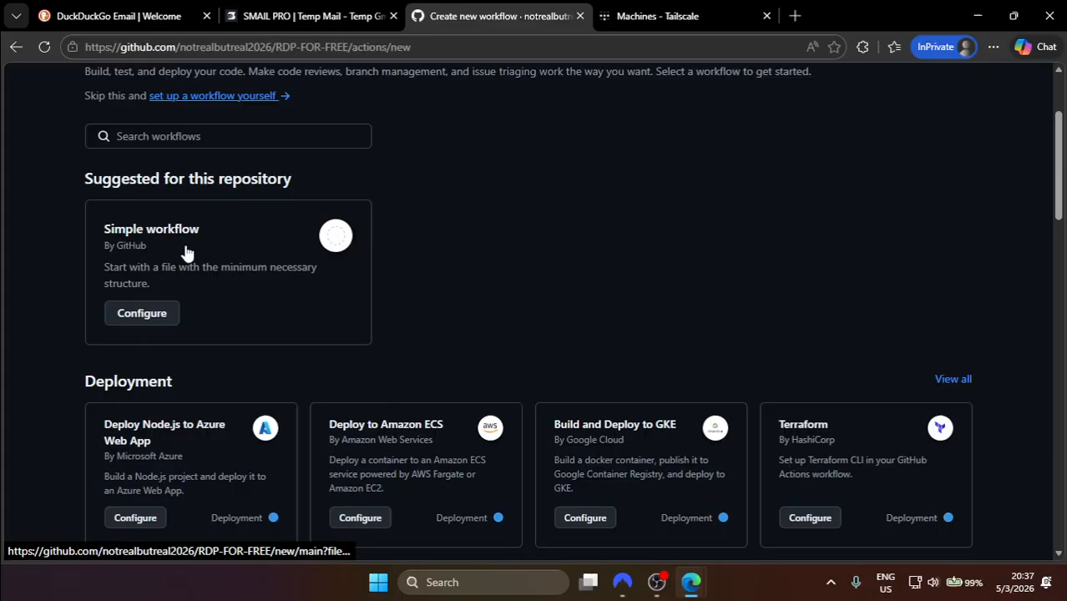
click(146, 321)
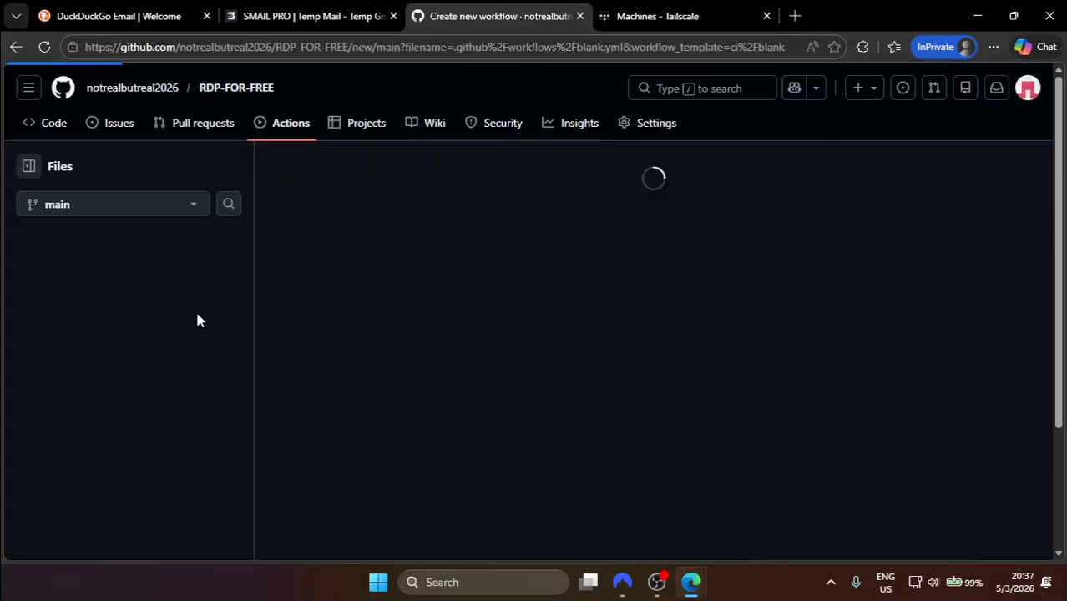
scroll(211, 343, down, 3)
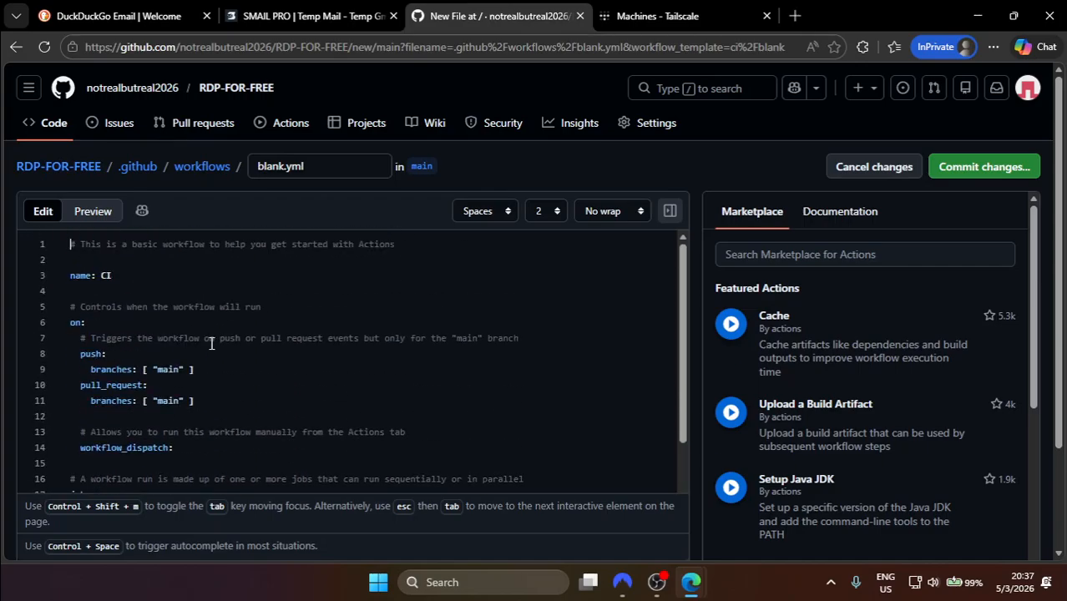
scroll(212, 343, up, 3)
scroll(266, 346, down, 3)
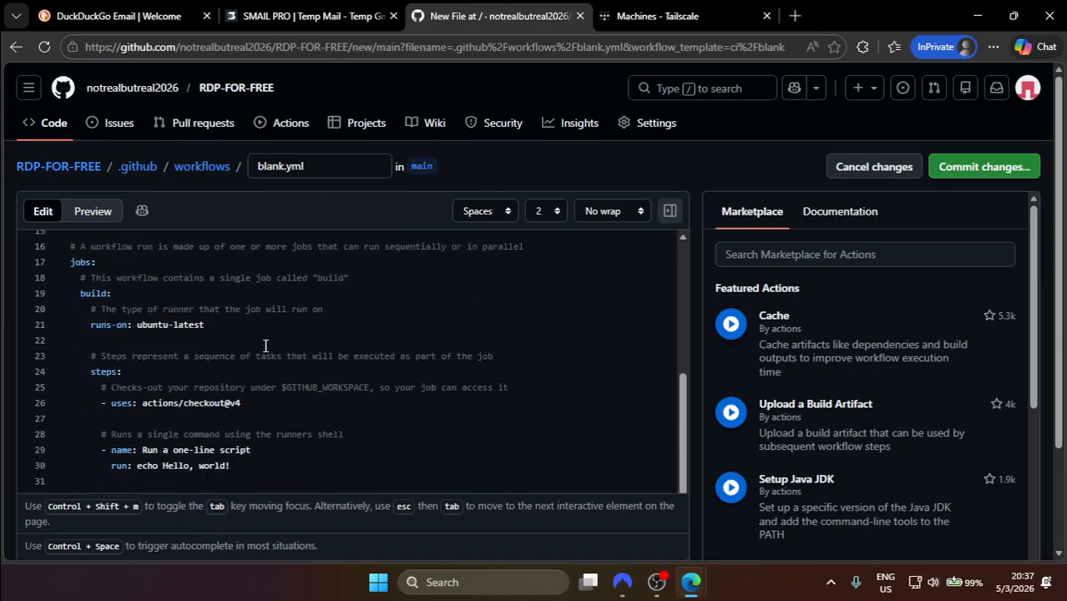
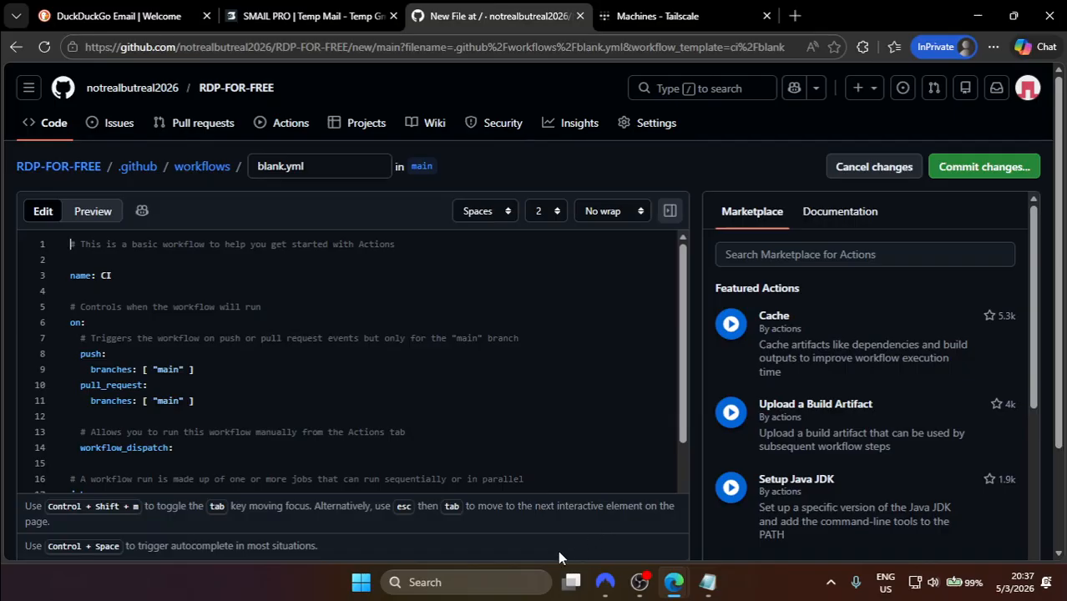
Step: Scroll down through the starter CI template in blank.yml to review its contents
scroll(411, 442, down, 1)
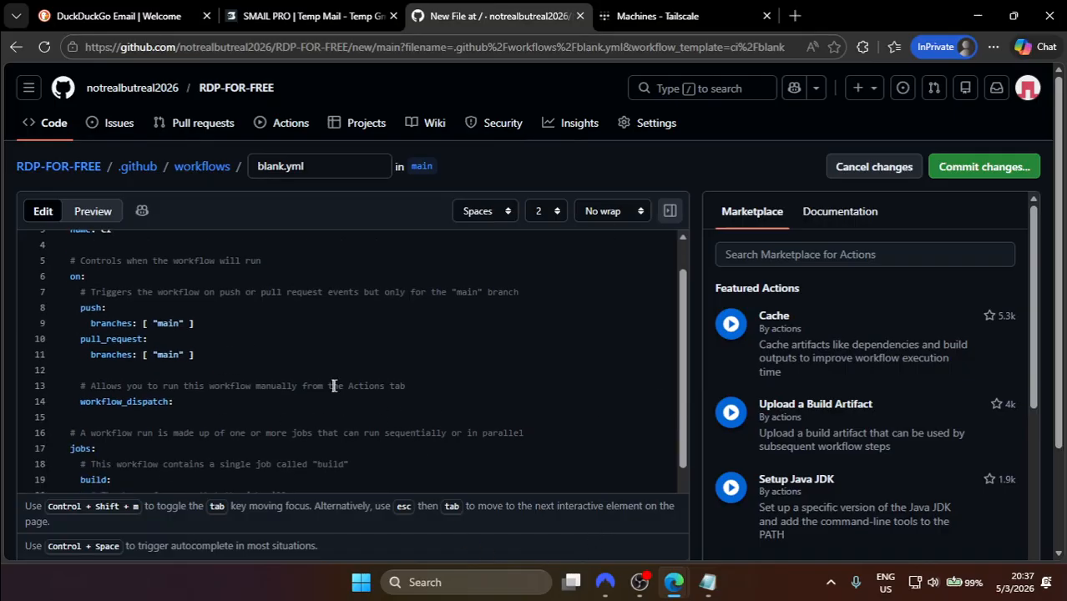
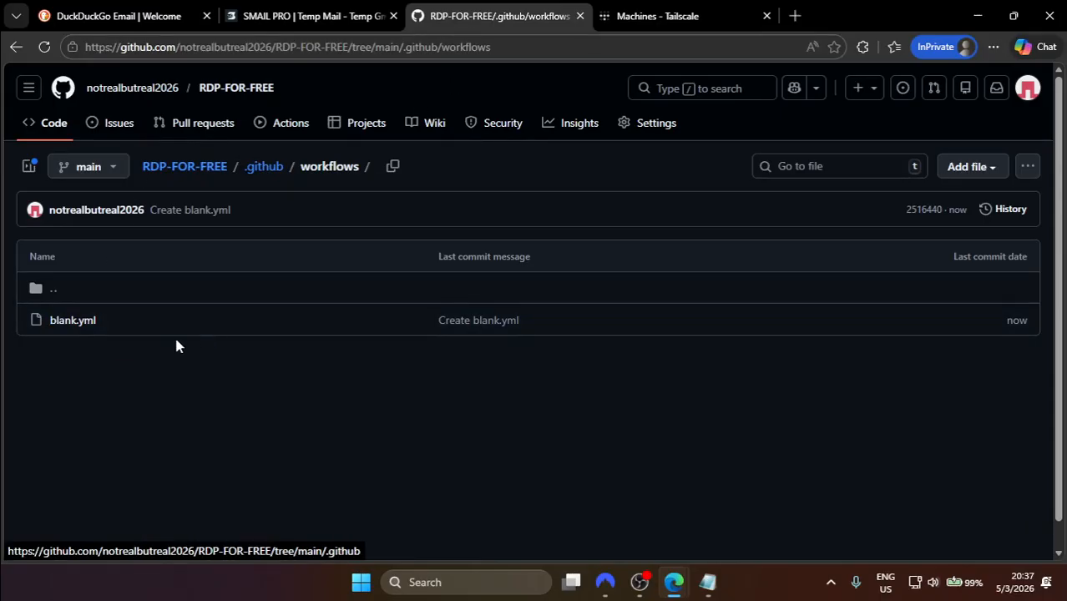
Step: Trigger run #1 of the Windows RDP (Browser Login) workflow on the main branch
click(288, 126)
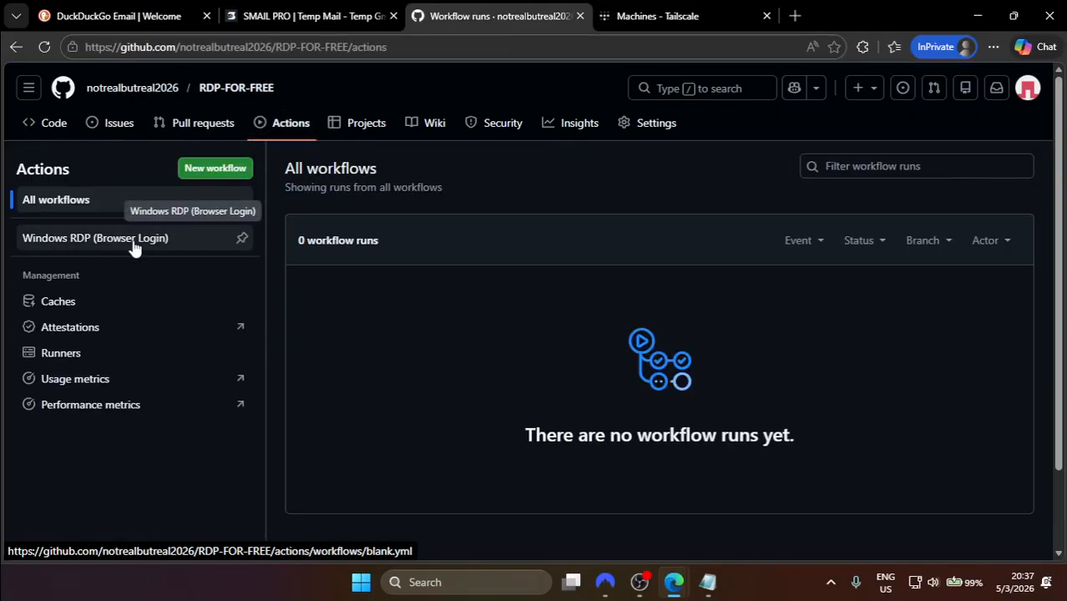
click(125, 245)
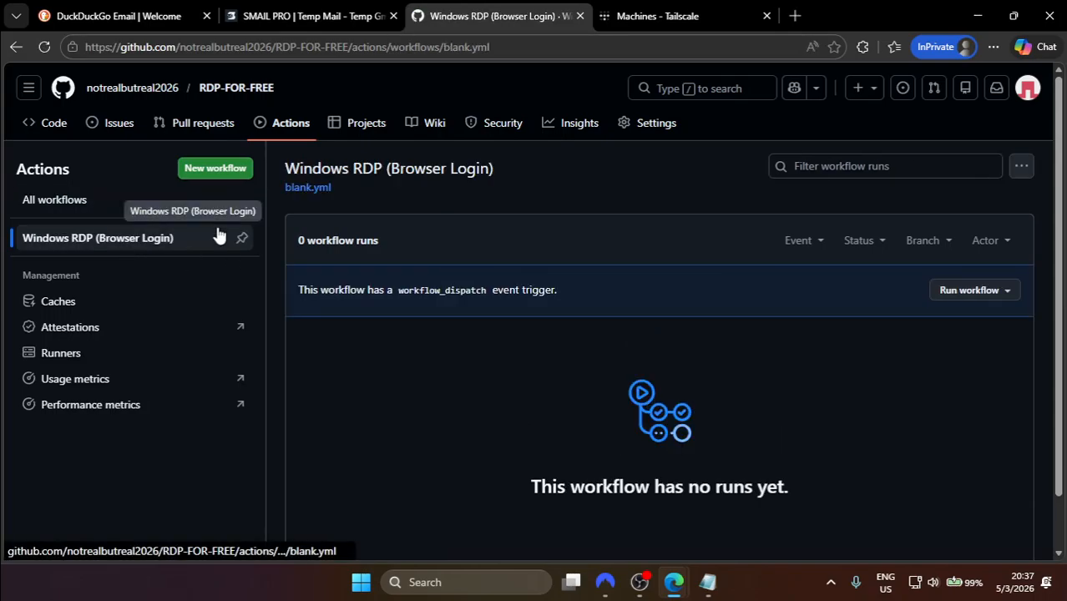
click(957, 298)
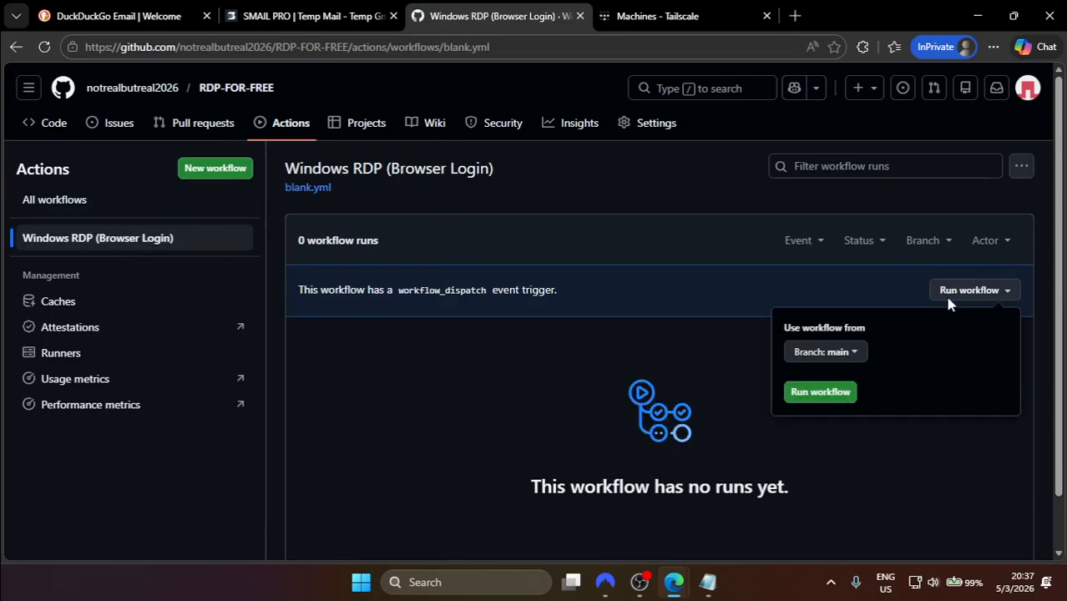
click(823, 393)
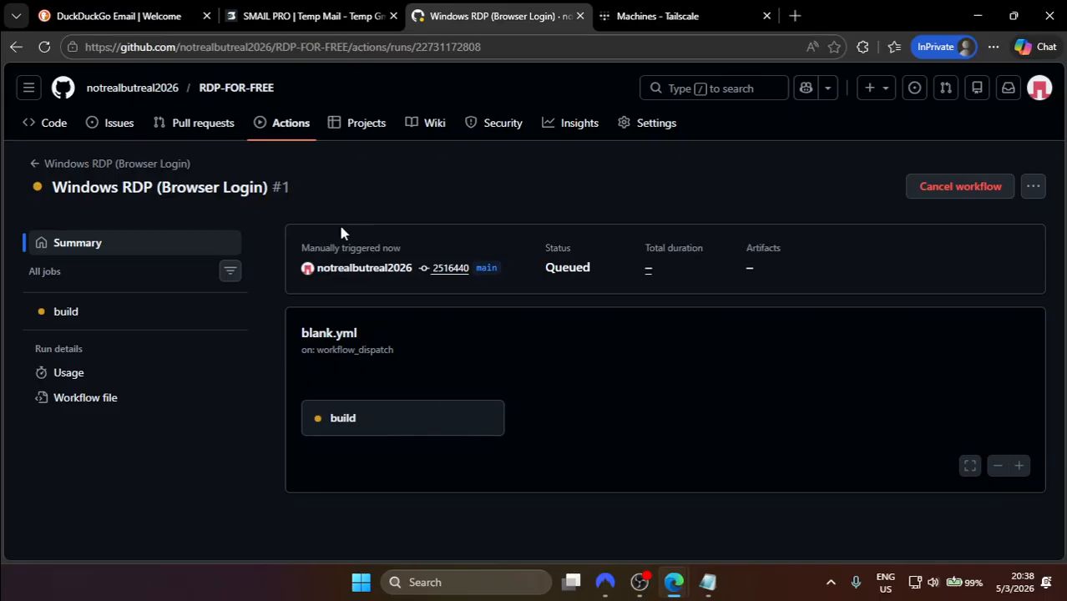
Step: Open the build job's live log and wait for the Tailscale login link
click(338, 419)
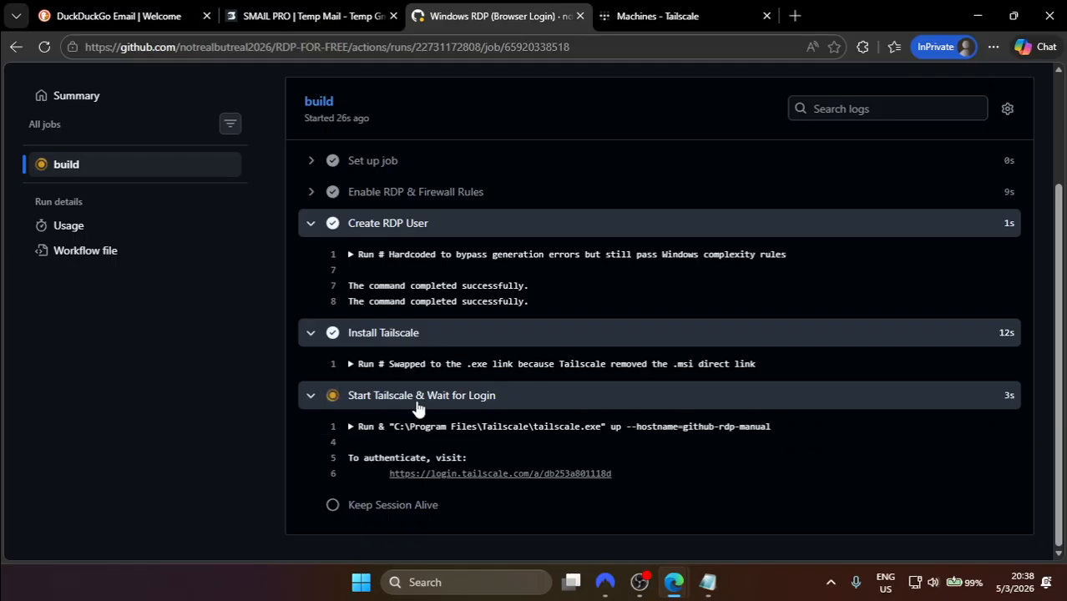
Step: Follow the log's Tailscale link and approve connecting the runner to the tailnet
click(458, 474)
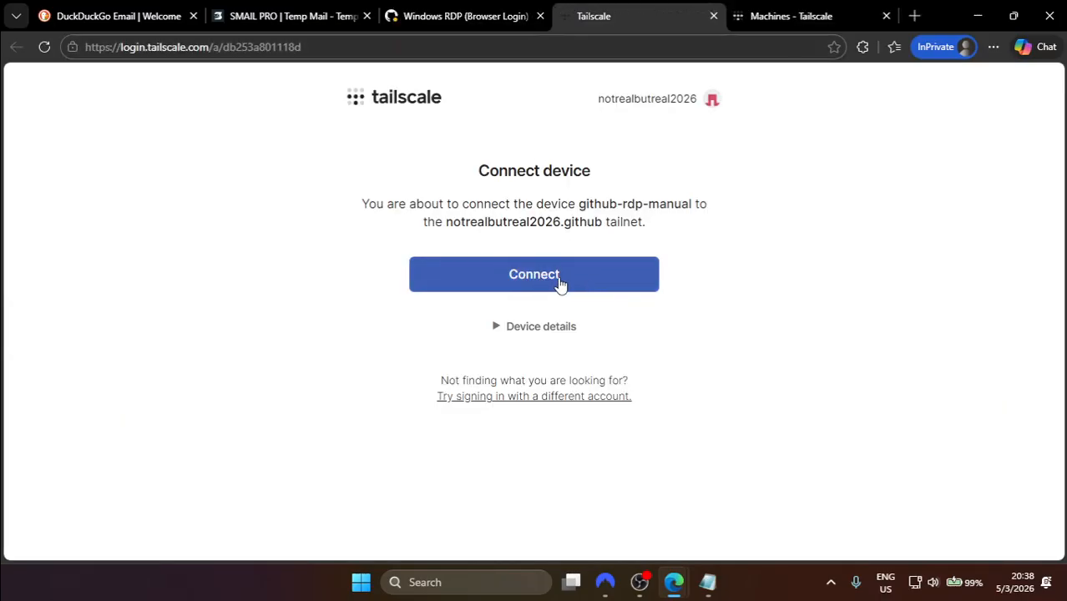
click(565, 285)
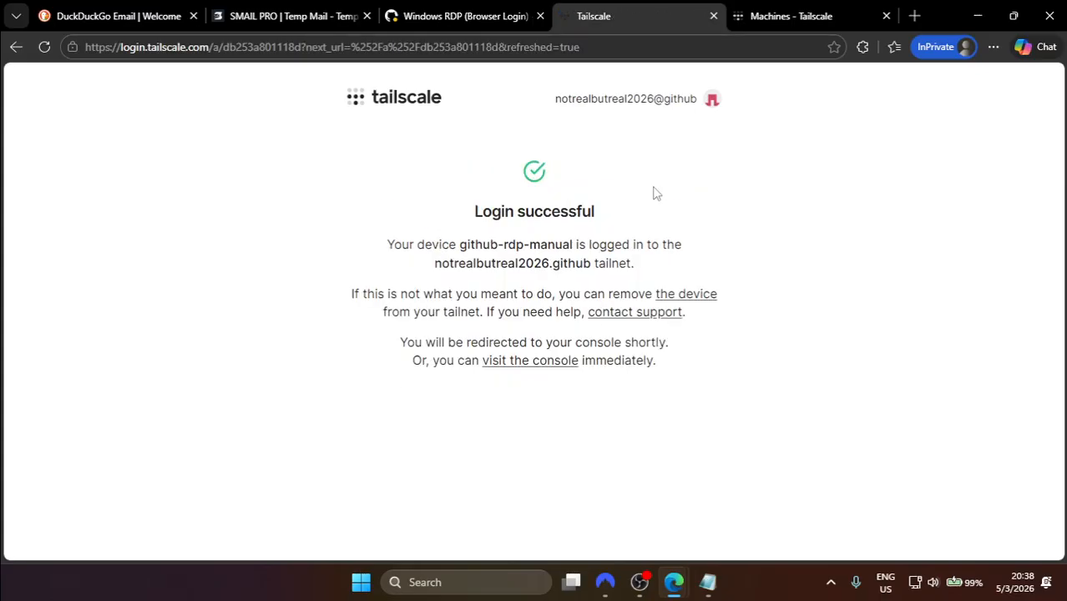
drag(474, 213, 601, 219)
Step: Back in the GitHub log, expand the Enable RDP & Firewall Rules step to confirm RDP is active
click(430, 8)
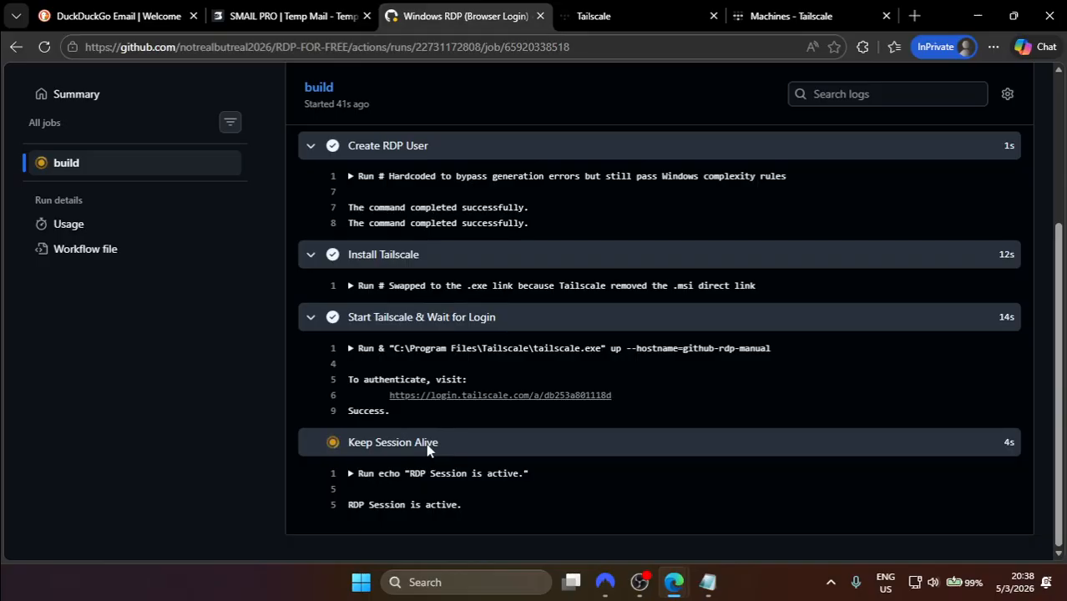
drag(357, 491, 412, 508)
click(412, 508)
scroll(487, 428, up, 3)
scroll(487, 428, down, 1)
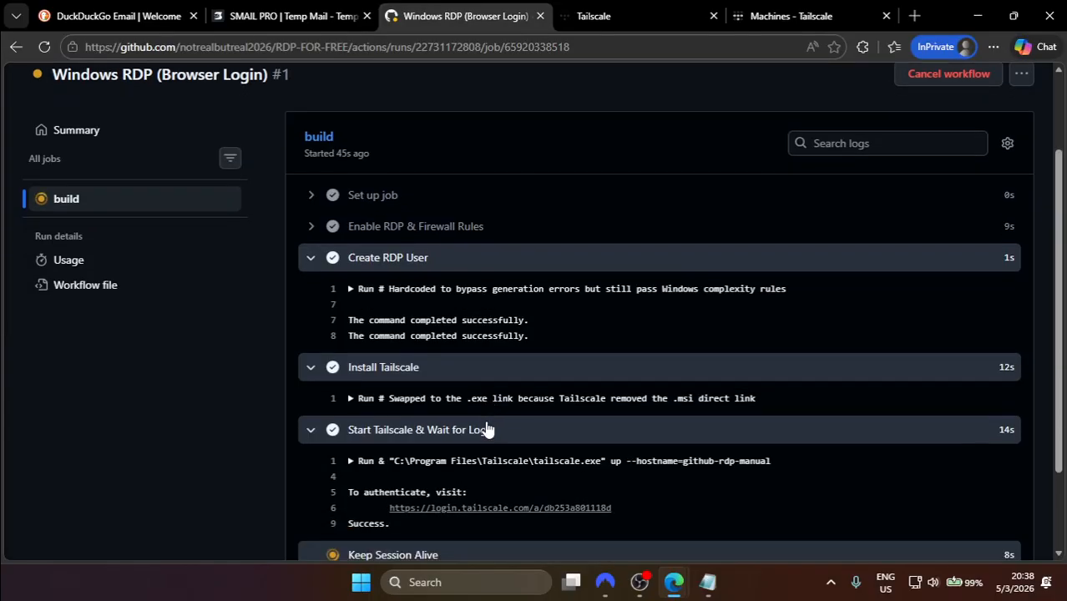
click(354, 236)
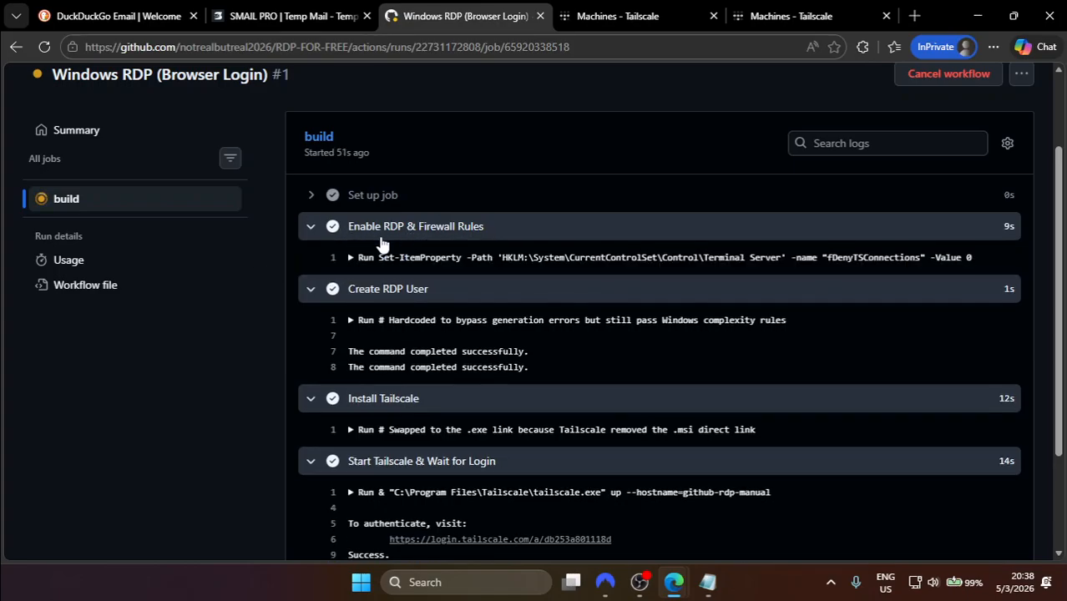
scroll(501, 292, down, 1)
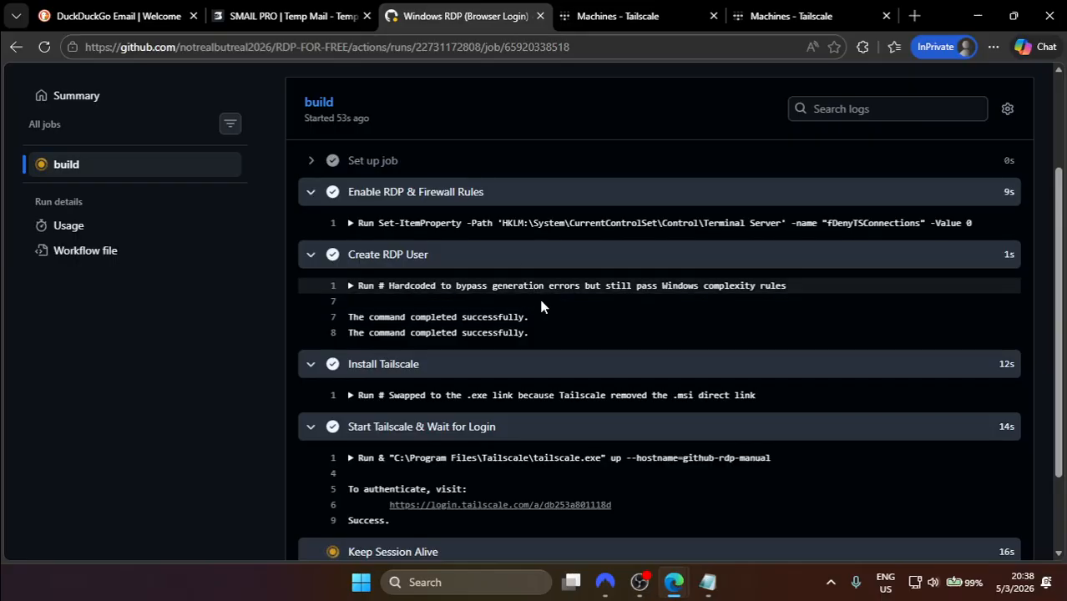
scroll(497, 443, down, 3)
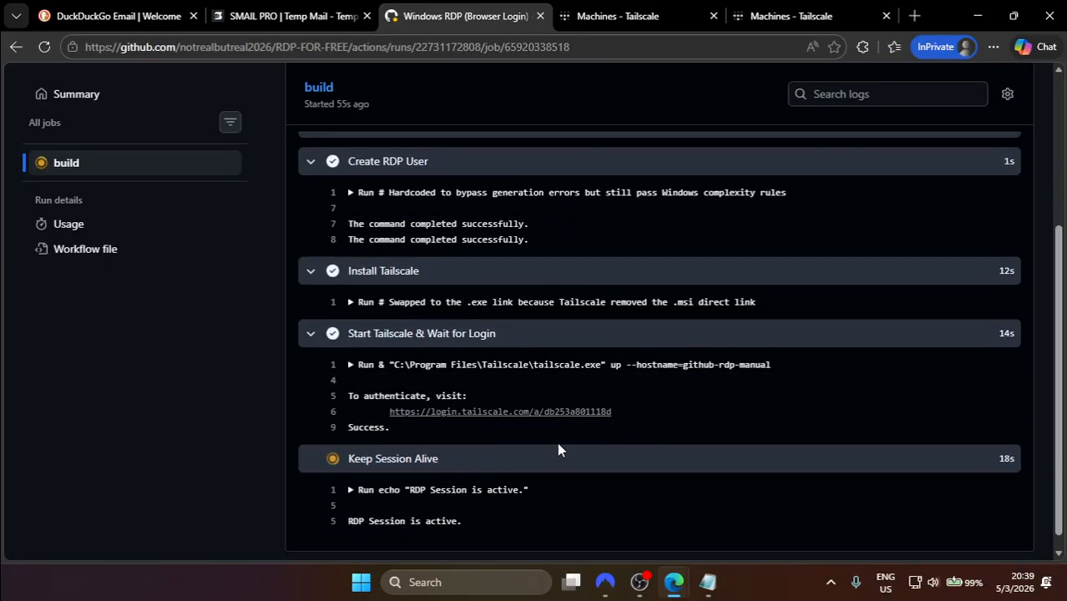
click(657, 12)
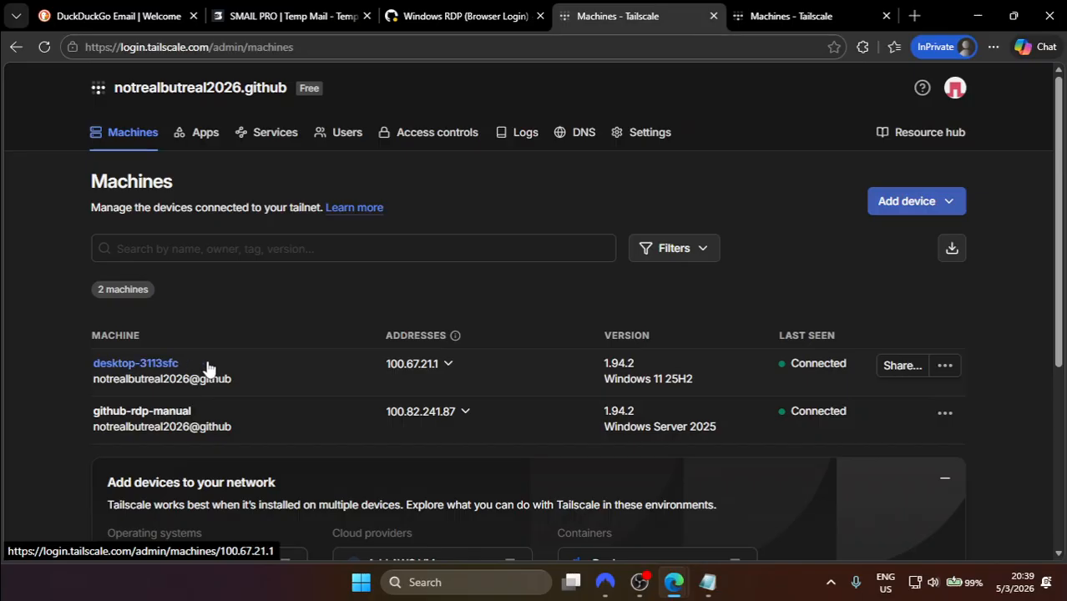
Step: Copy github-rdp-manual's Tailscale IPv4 address 100.82.241.87 from its address dropdown
click(443, 365)
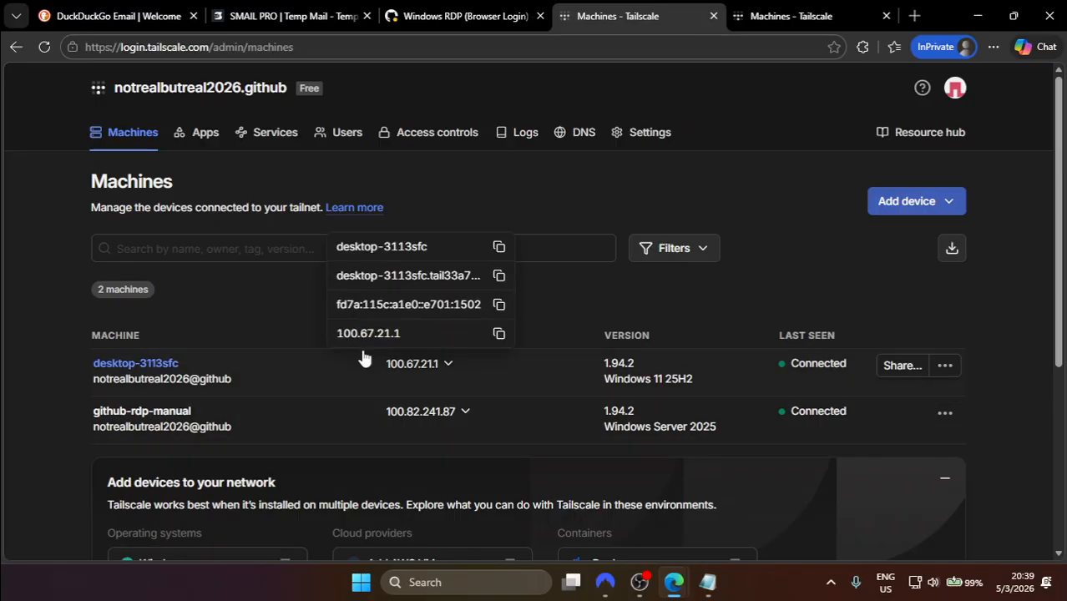
click(489, 365)
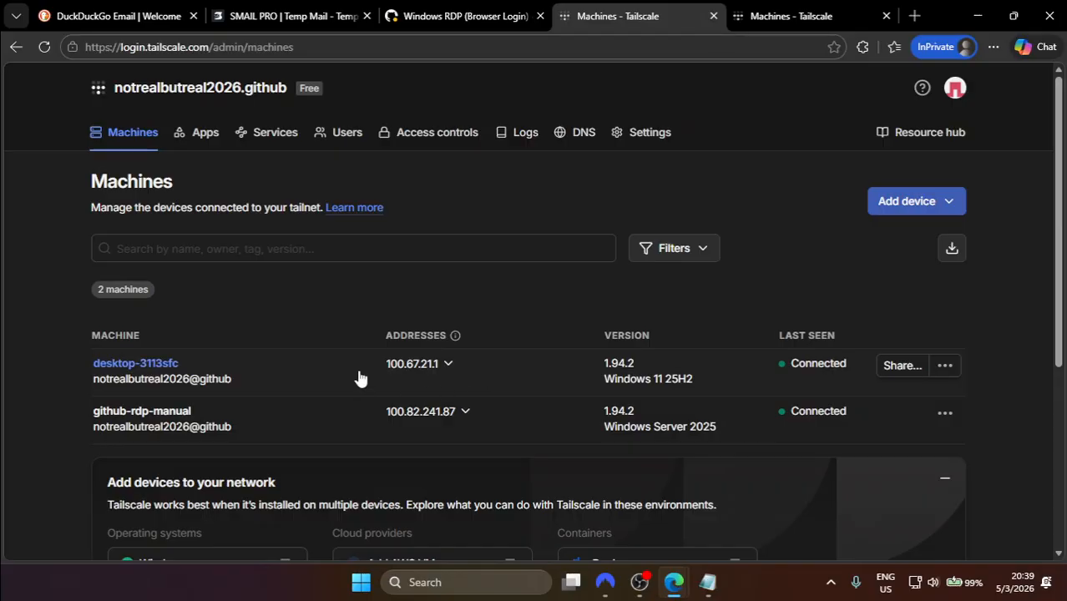
click(397, 370)
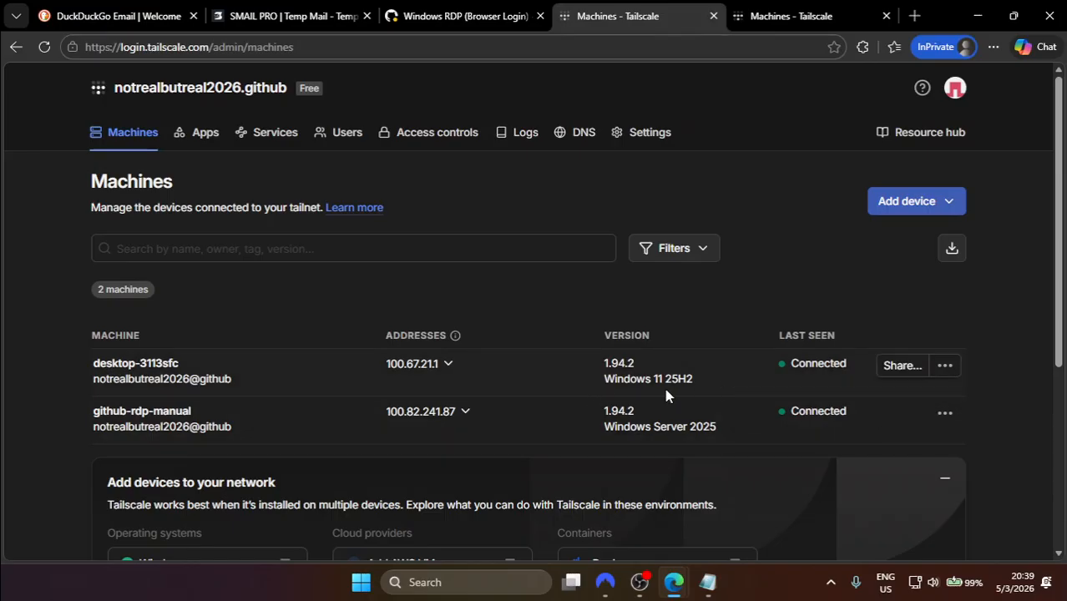
click(462, 414)
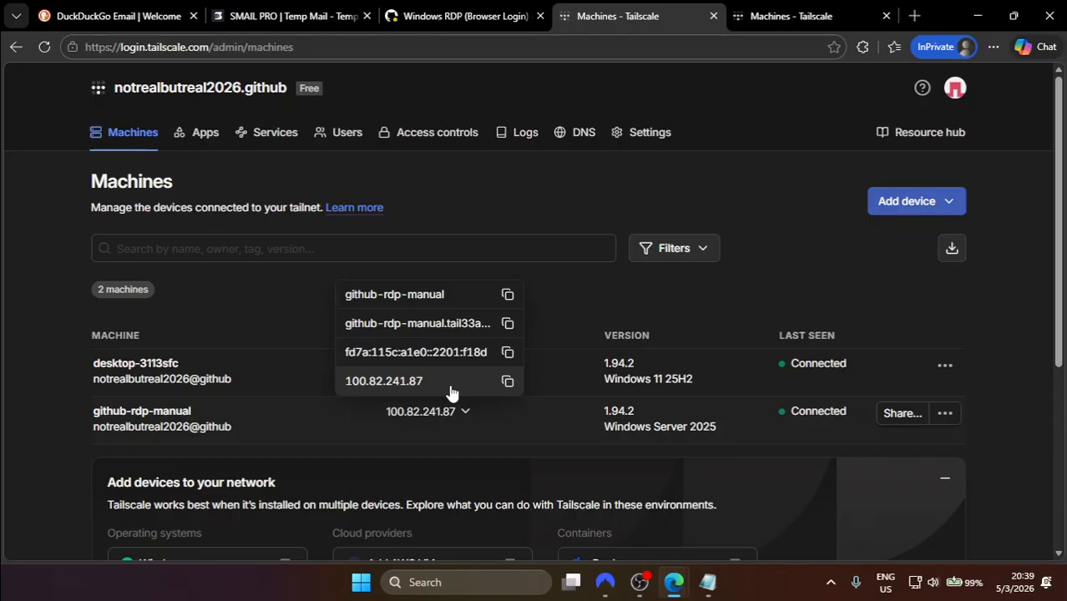
click(451, 391)
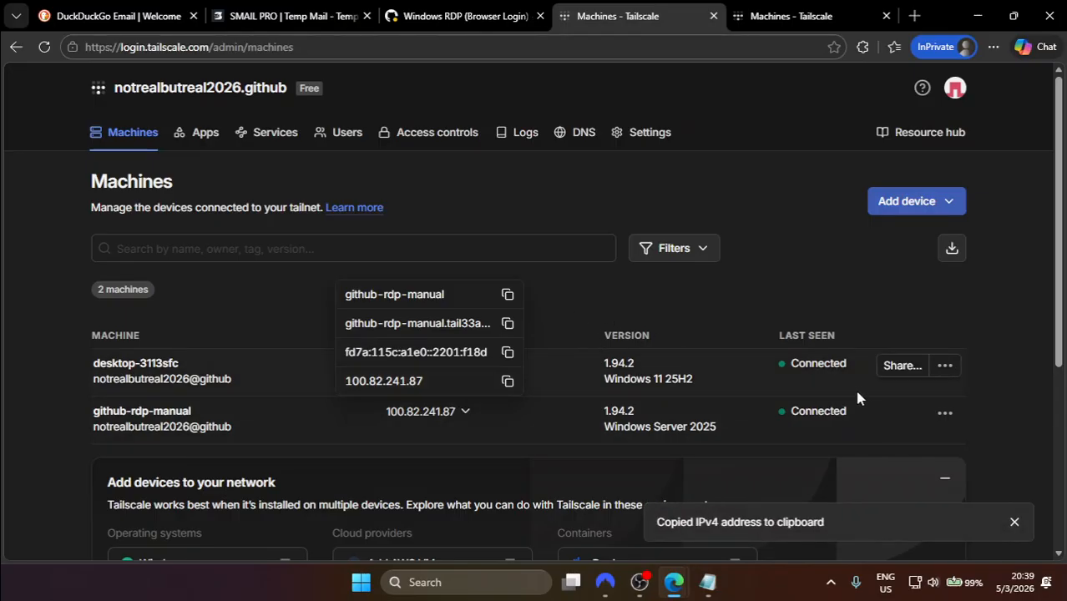
click(945, 404)
click(944, 413)
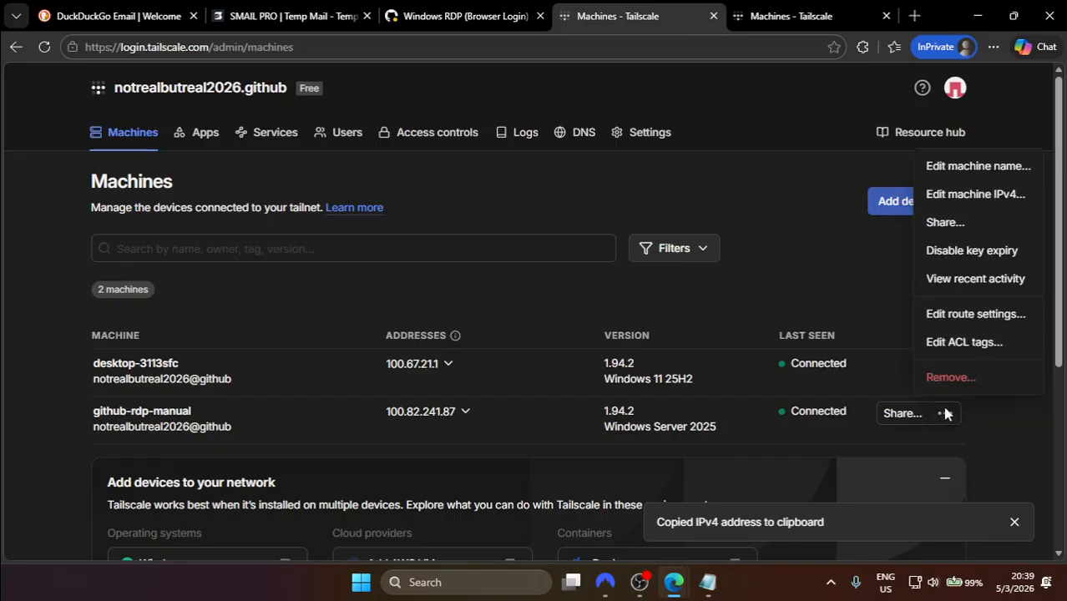
Step: Launch Remote Desktop Connection and connect to the pasted address 100.82.241.87
click(861, 324)
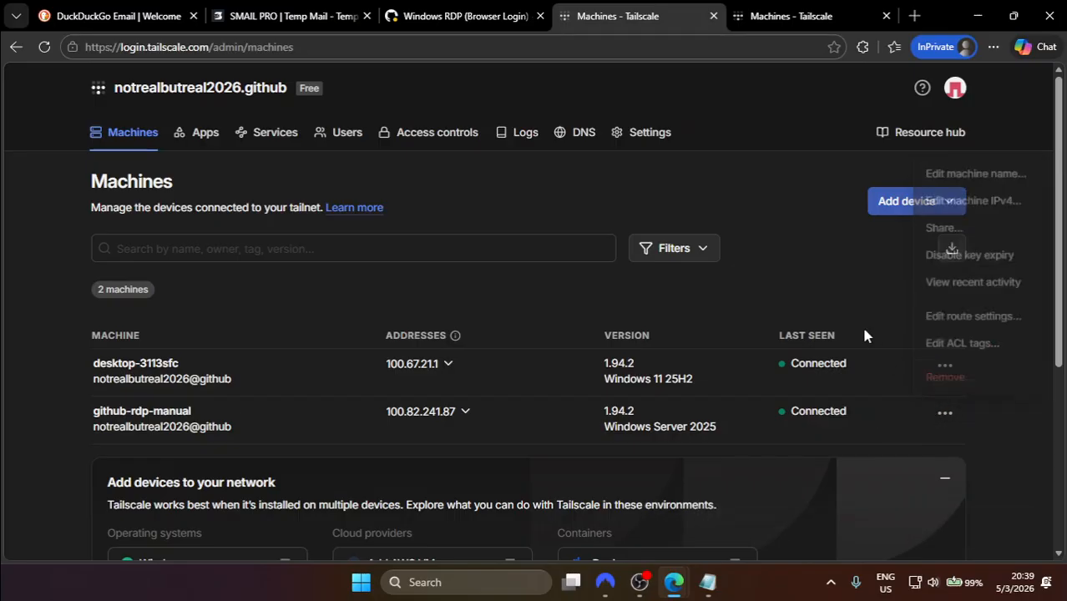
key(super)
text(rdp)
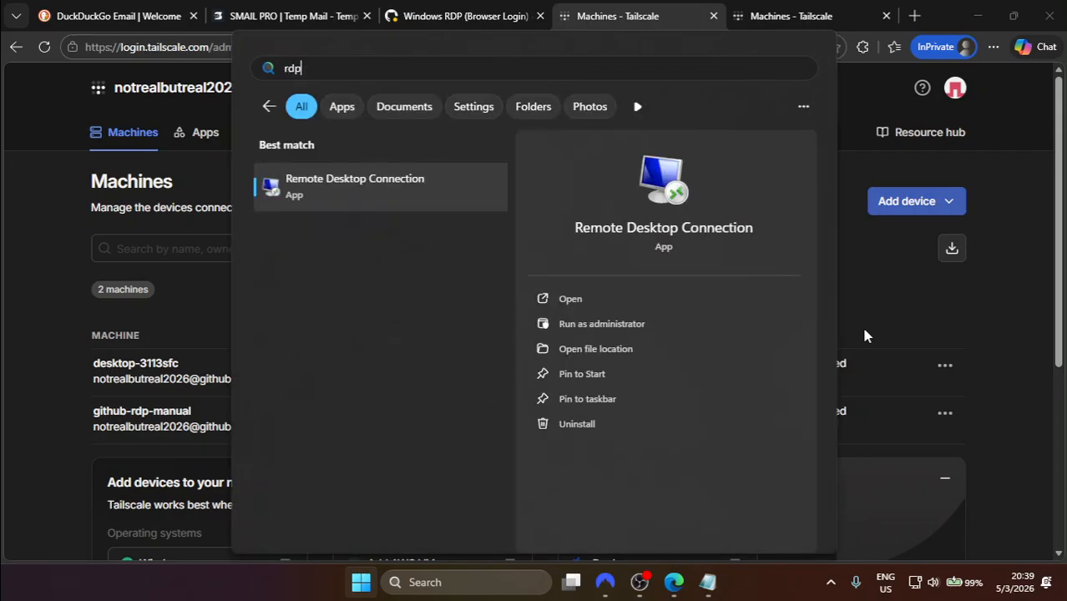
key(Return)
key(ctrl+v)
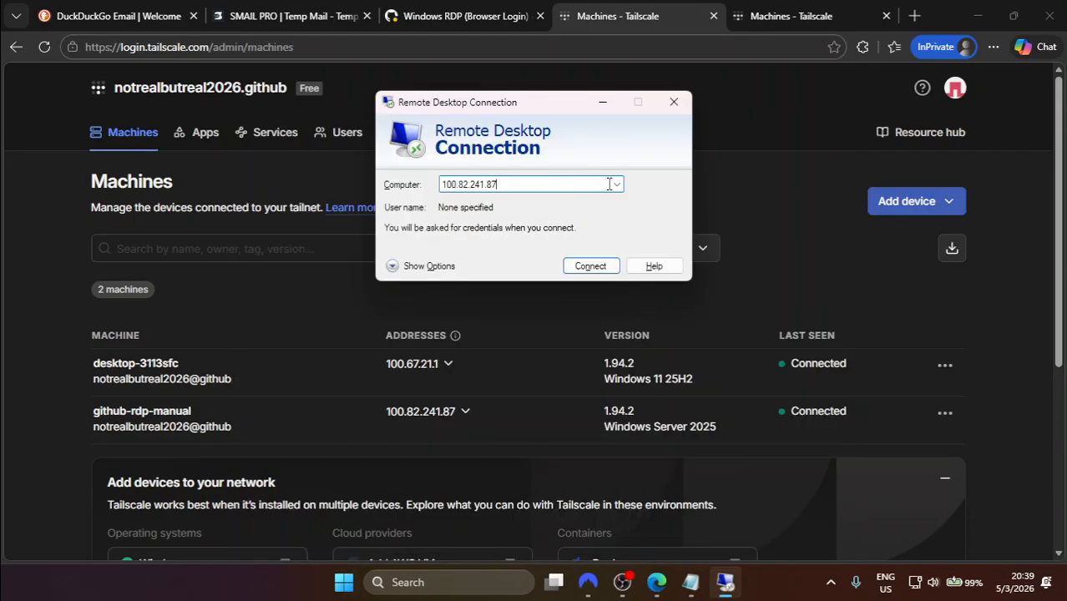
click(591, 266)
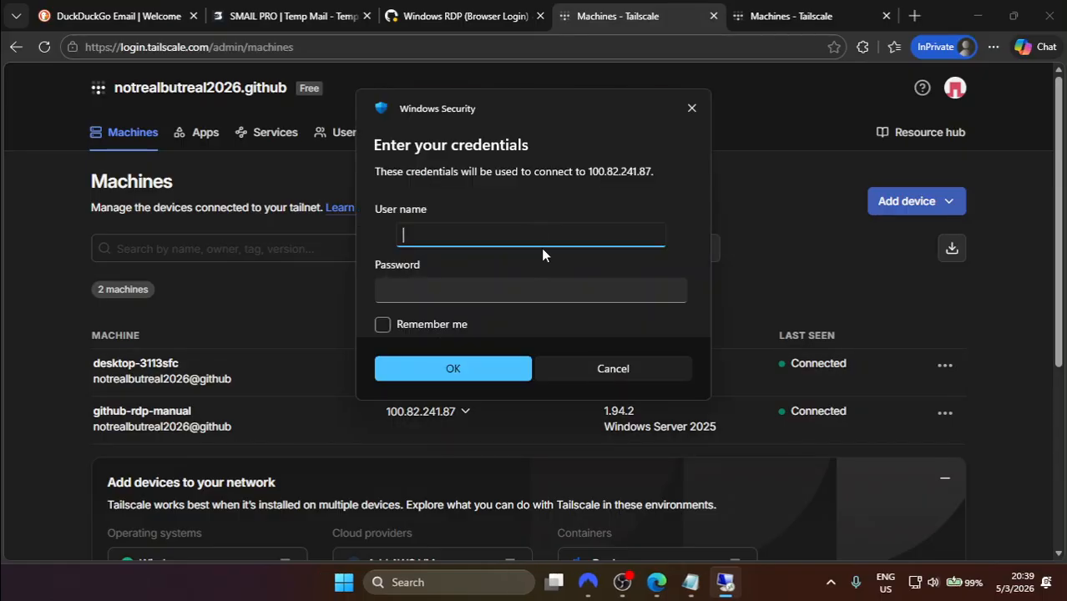
Step: Enter user name RDP and the account password, verify it, tick Remember me, and submit
click(409, 288)
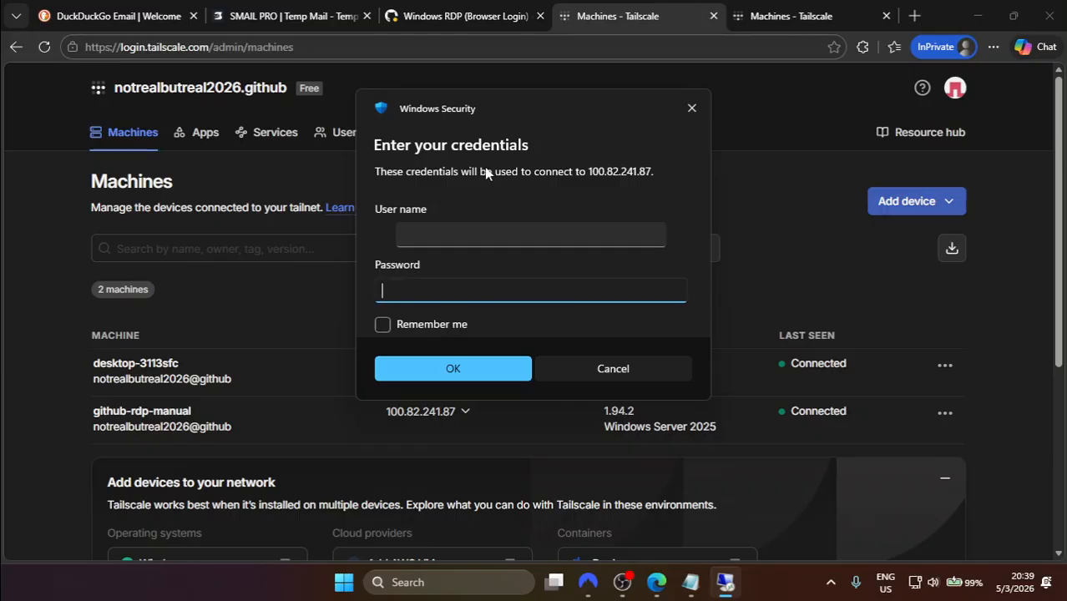
click(622, 582)
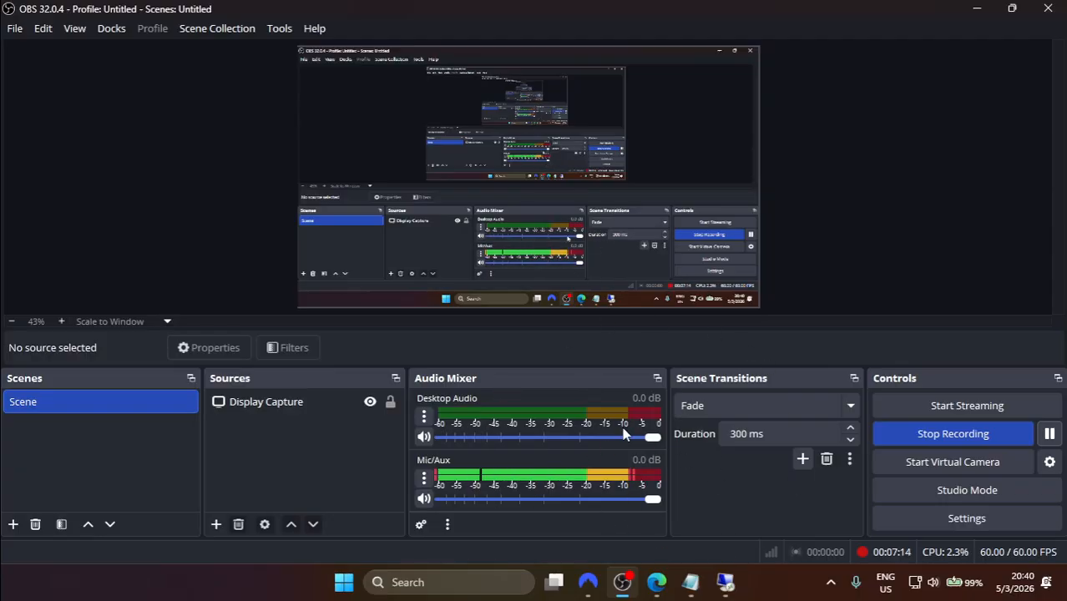
click(725, 584)
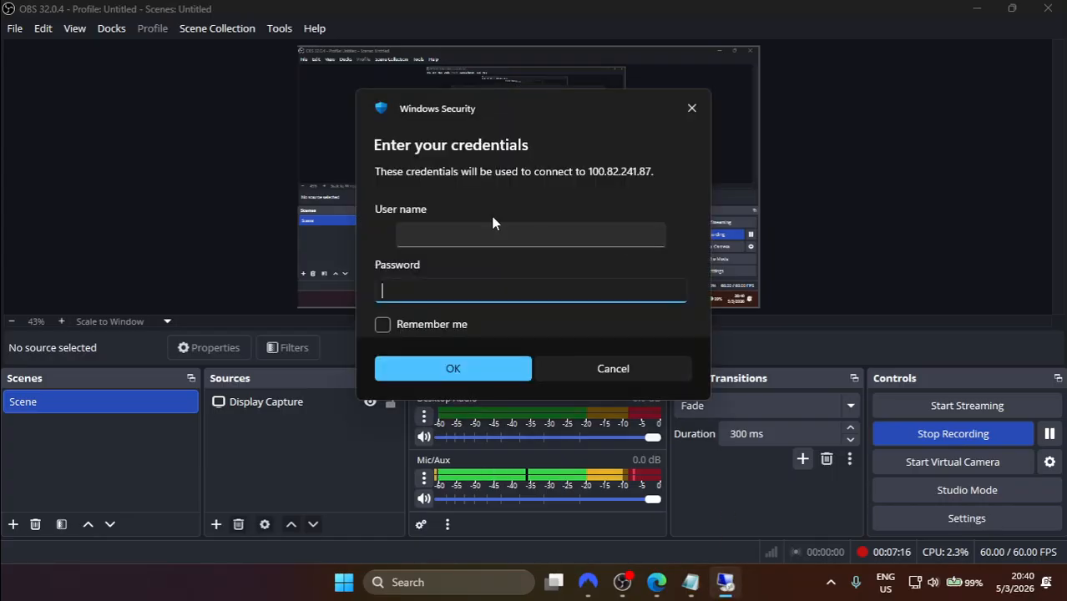
click(481, 237)
text(RDP)
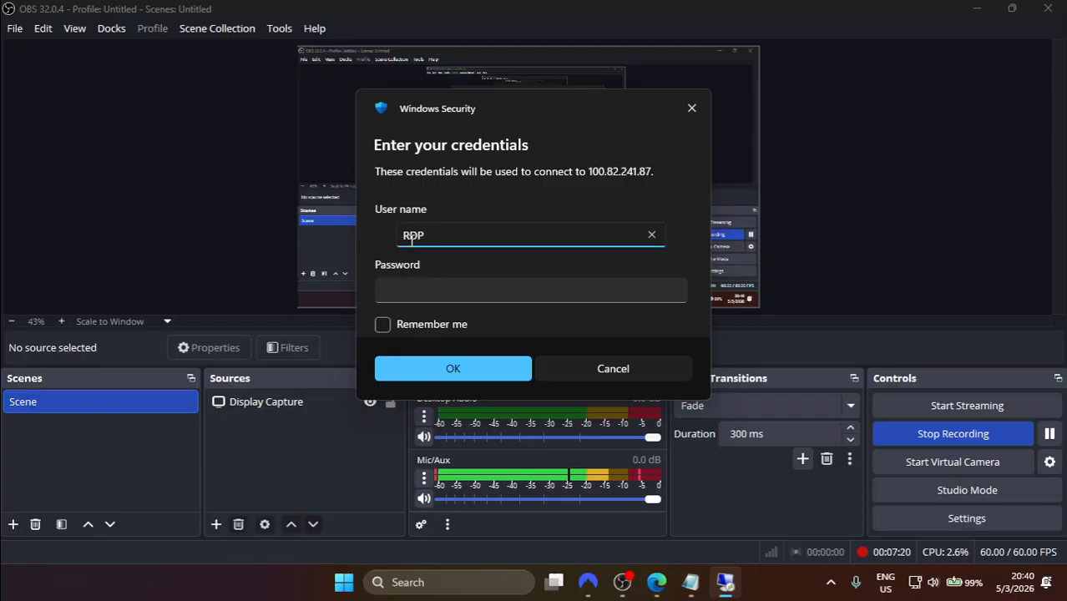
click(417, 293)
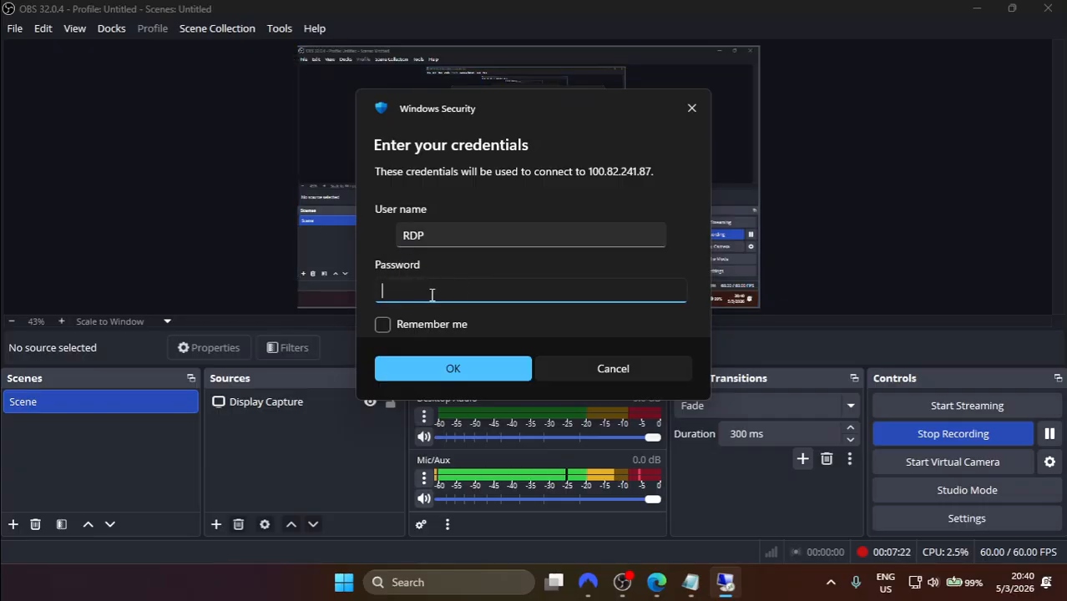
text(********)
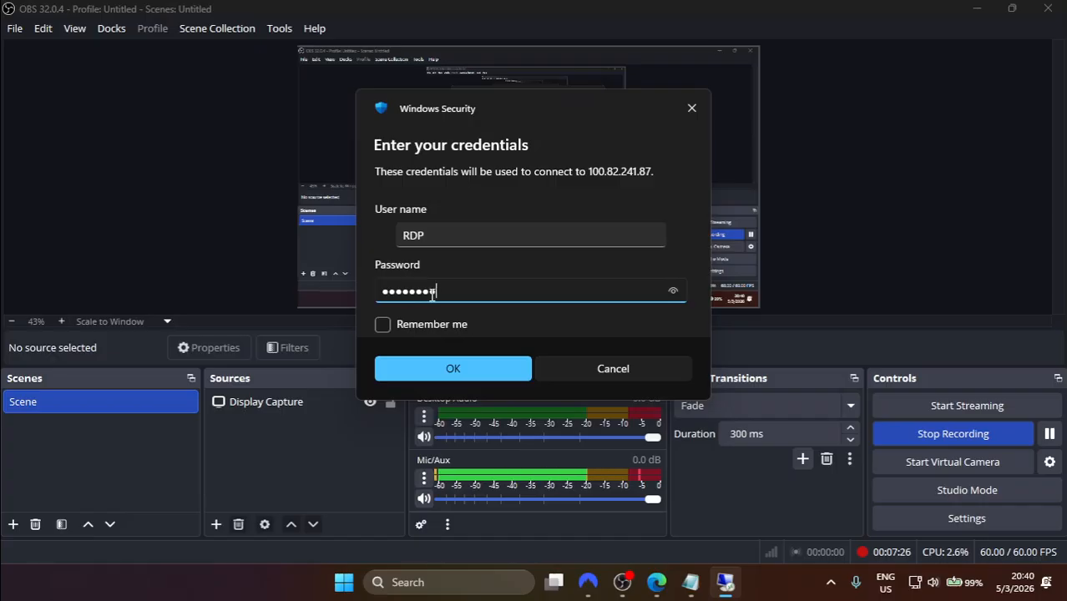
text(***)
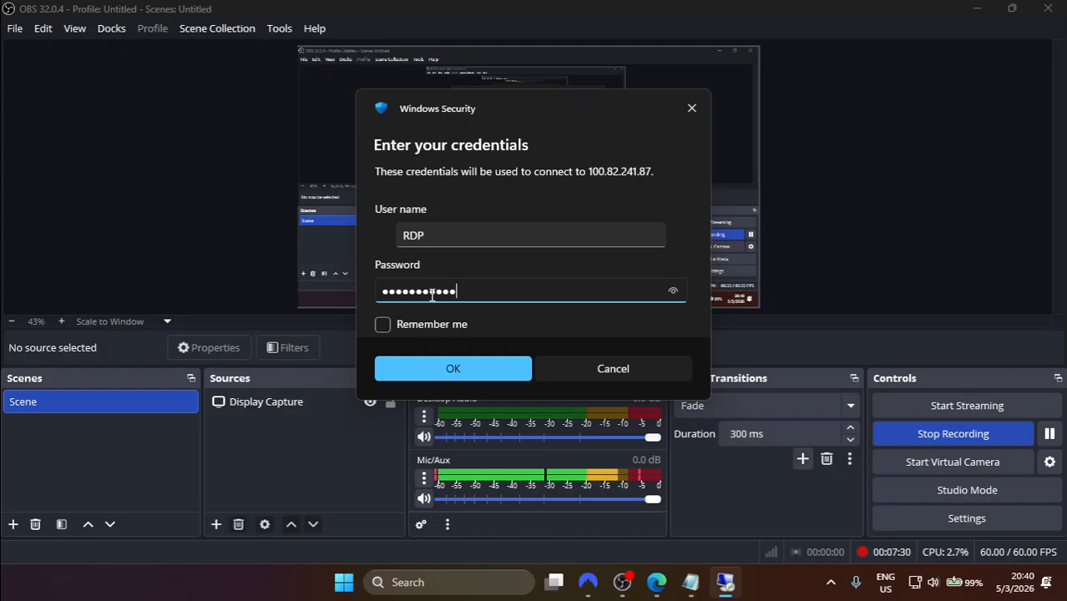
click(669, 293)
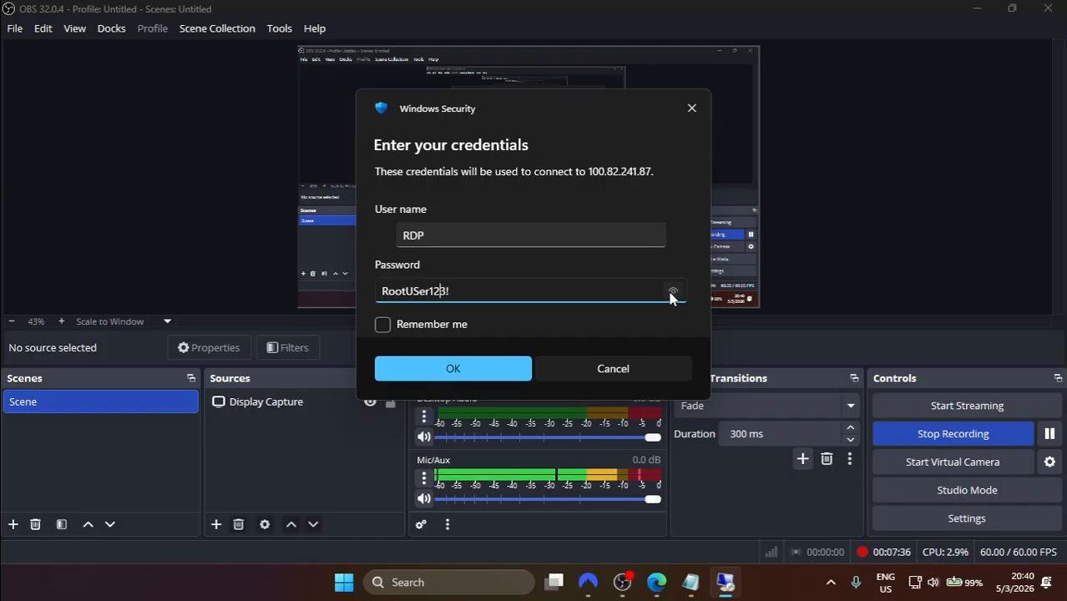
key(Left)
key(Left)
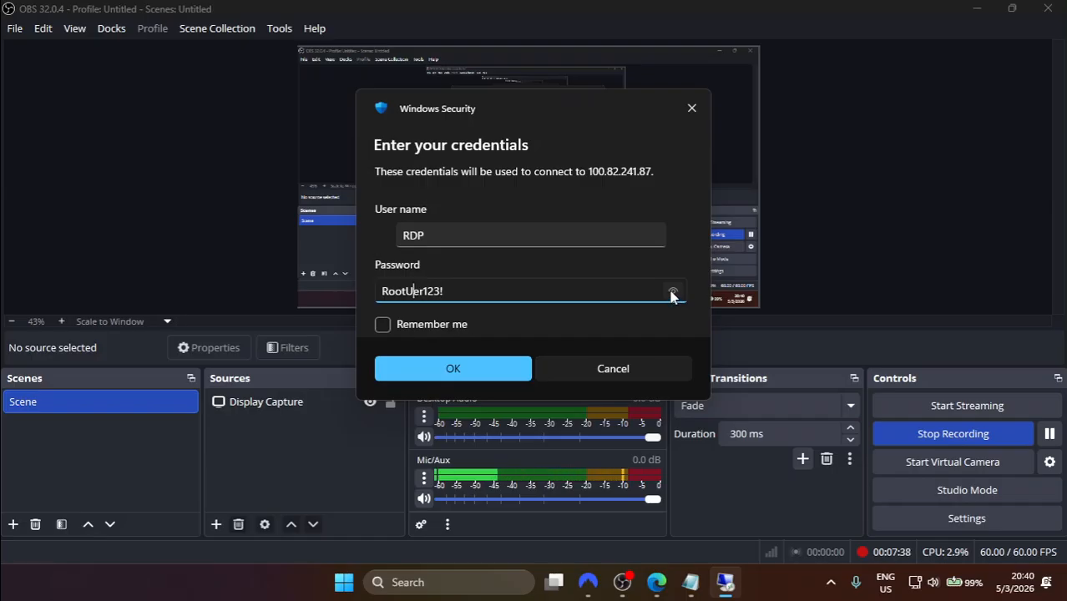
click(672, 293)
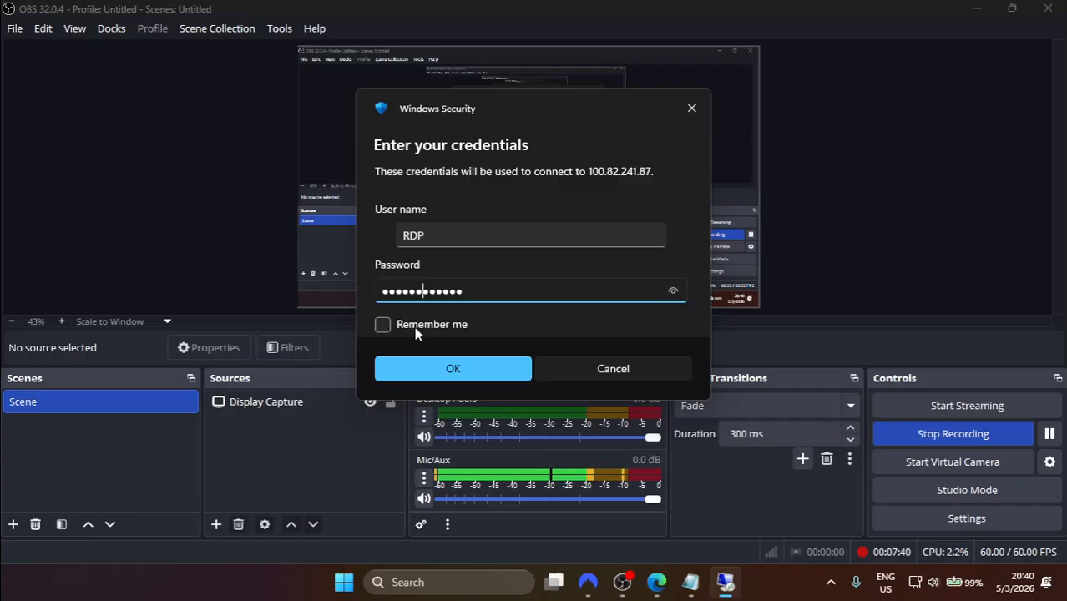
click(438, 327)
click(455, 369)
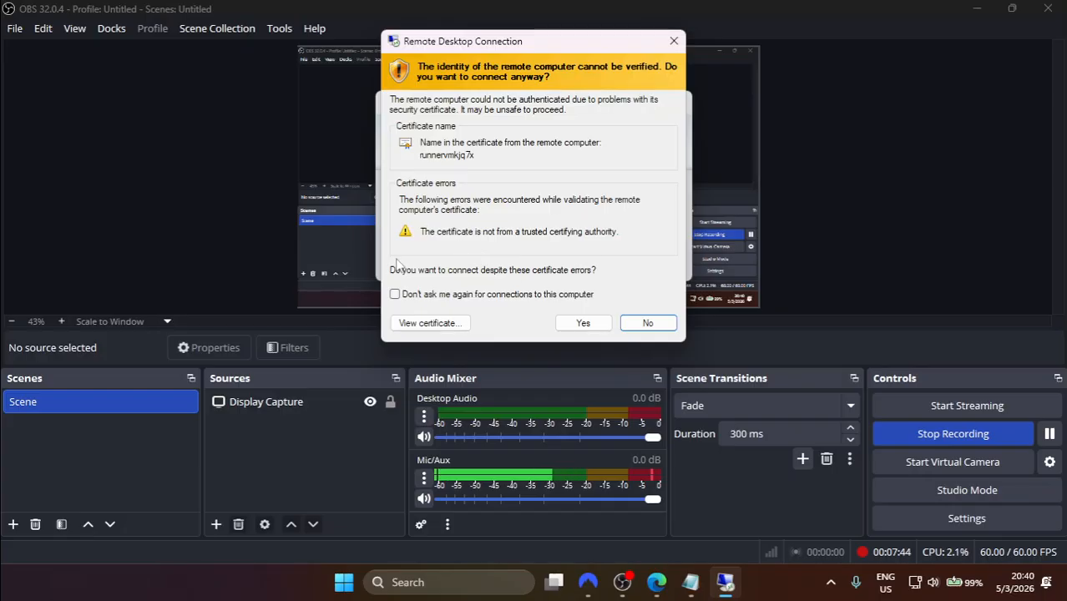
Step: Accept the runnervmkjq7x certificate and dismiss the slow-connection notice to reach the remote desktop
click(578, 323)
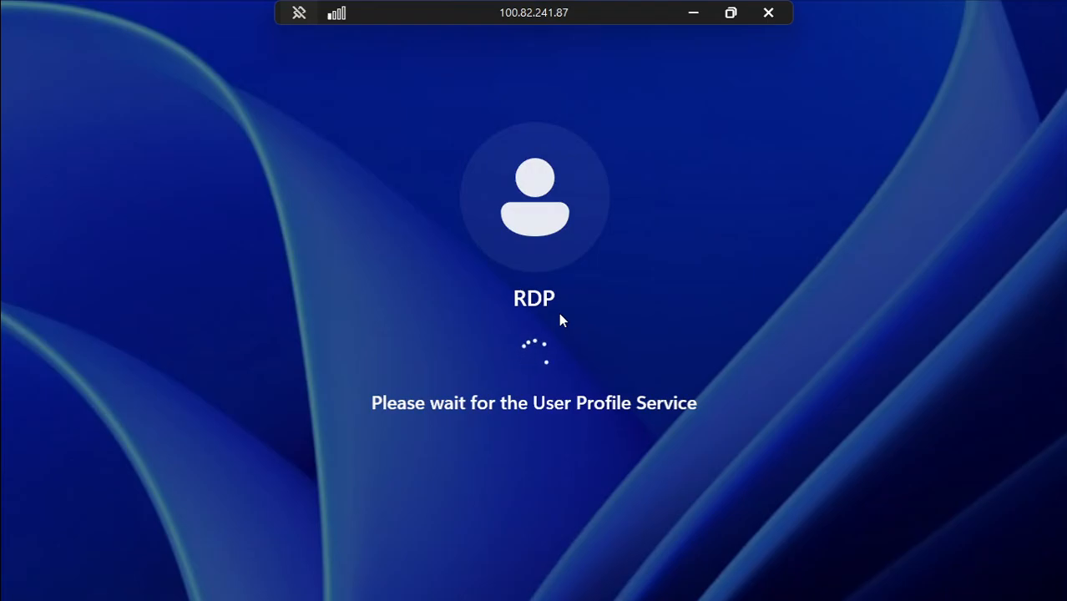
click(338, 24)
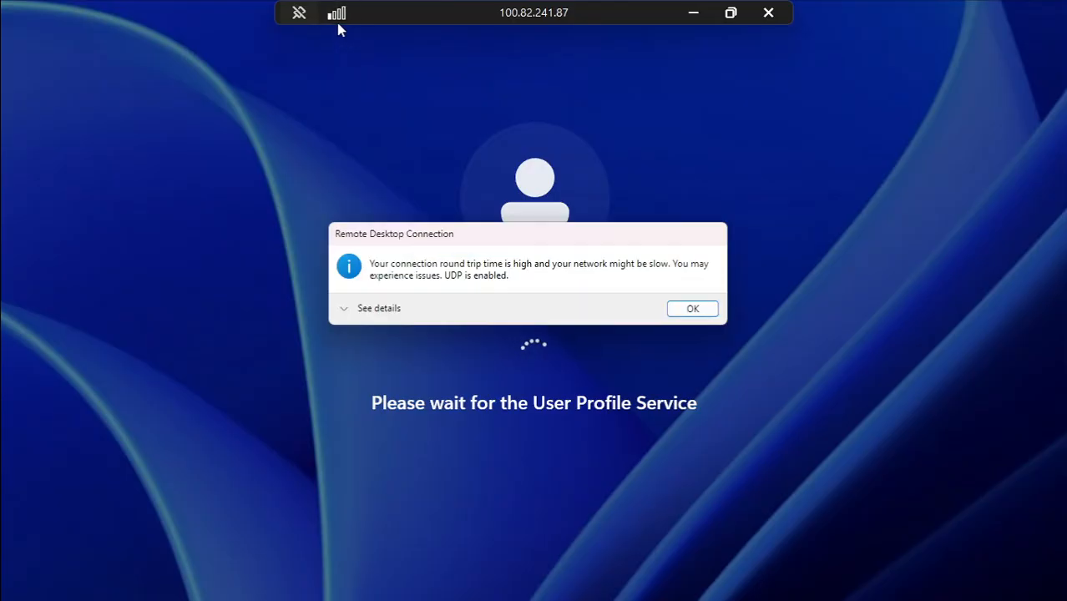
click(693, 309)
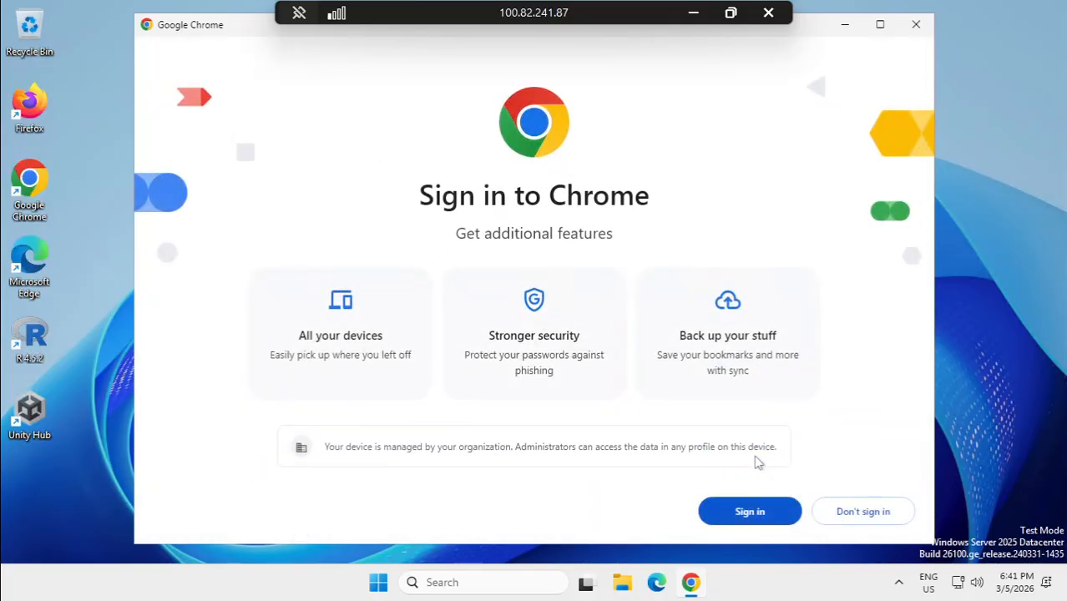
Step: Skip Chrome sign-in and run the fast.com speed test, which reaches about 3.4 Gbps
click(869, 512)
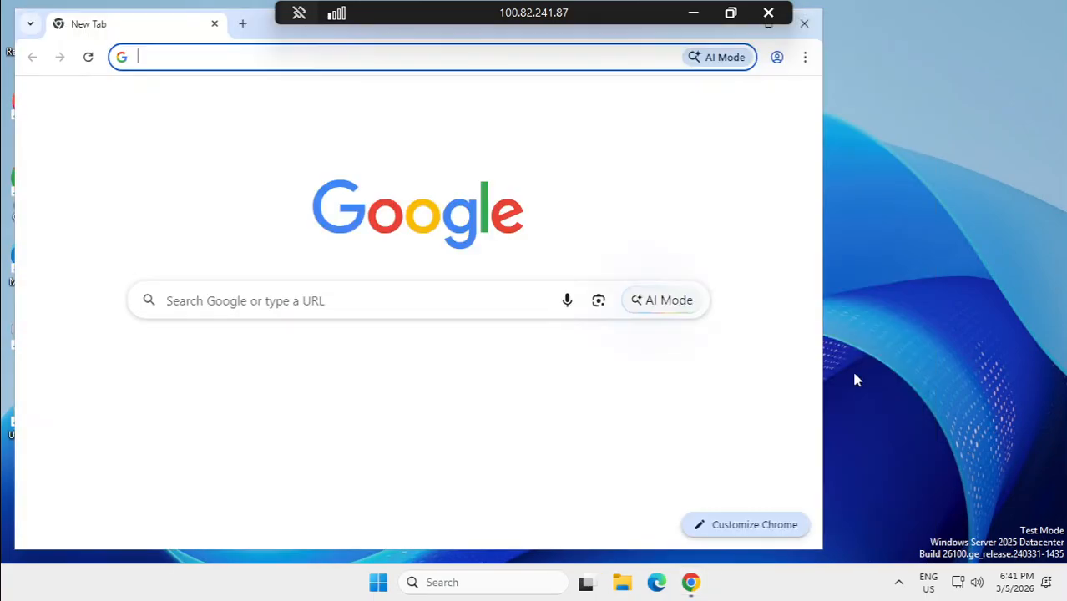
text(fast)
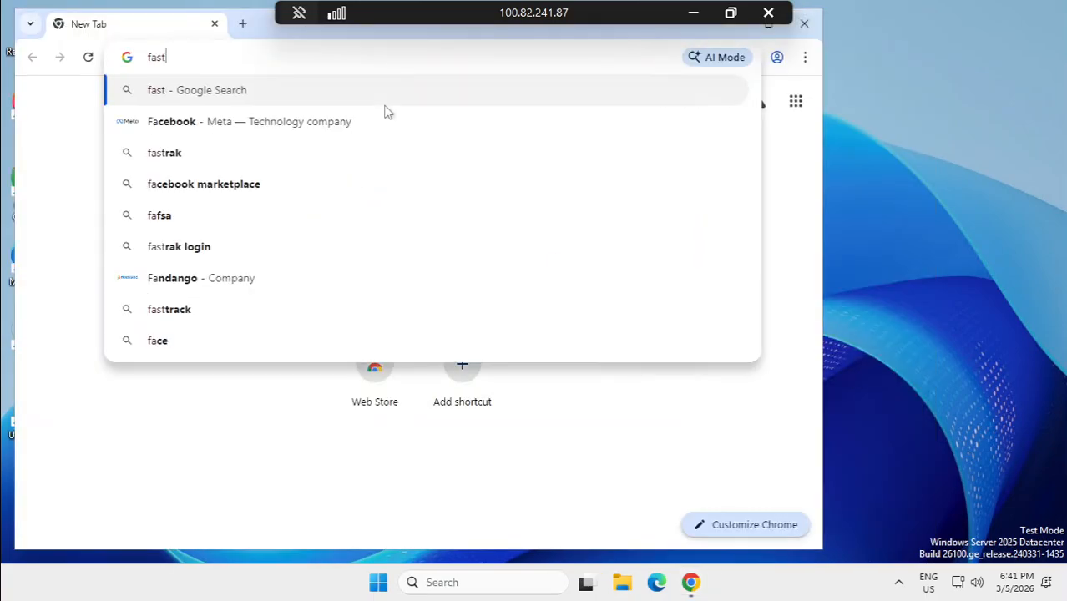
text(.com)
key(Return)
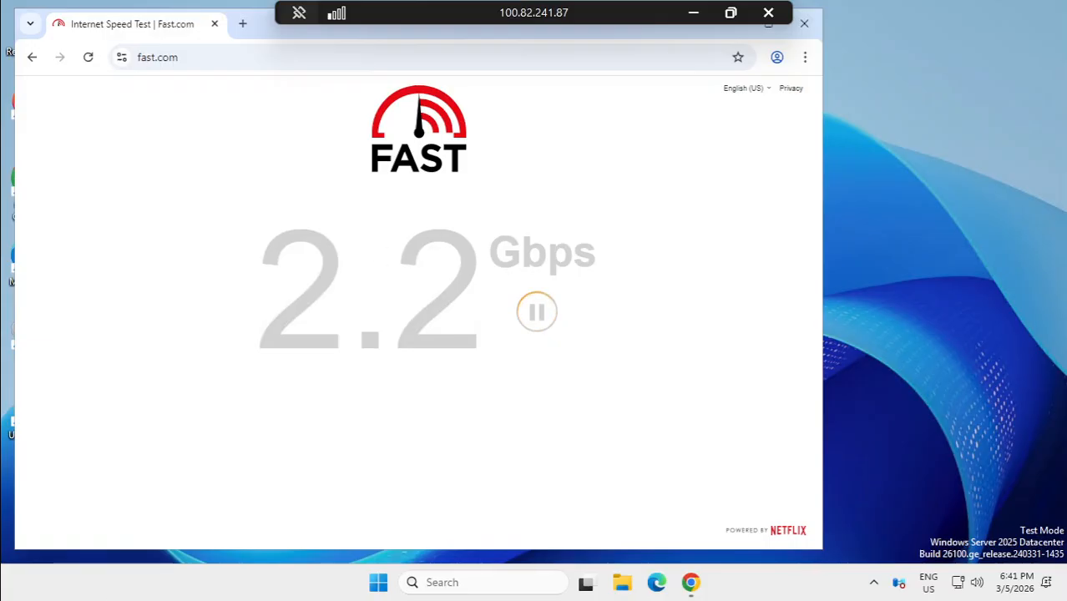
drag(326, 305, 520, 272)
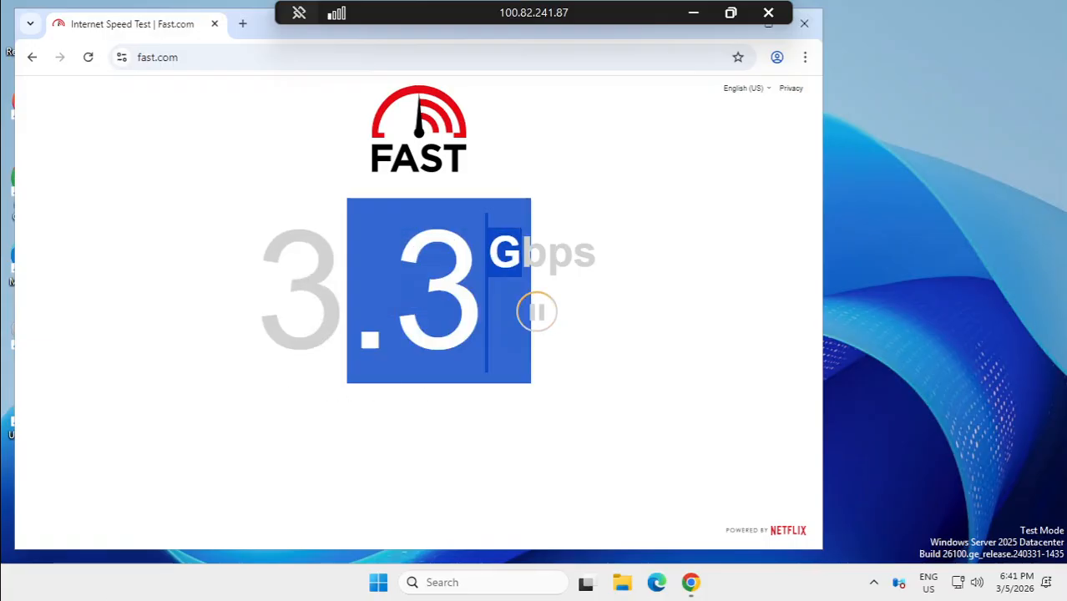
click(595, 368)
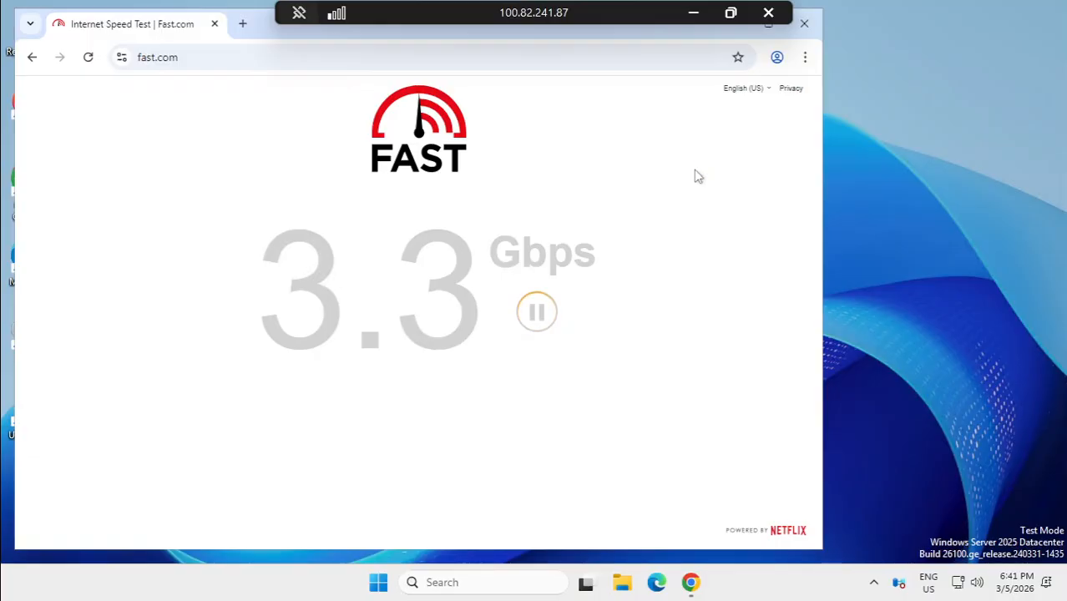
key(alt)
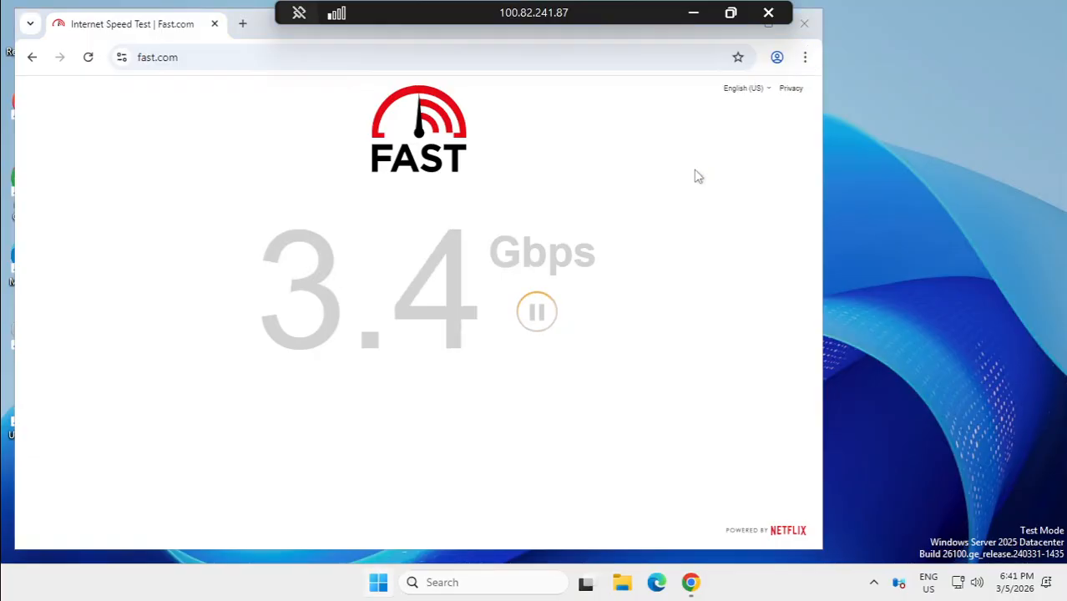
key(super)
text(this)
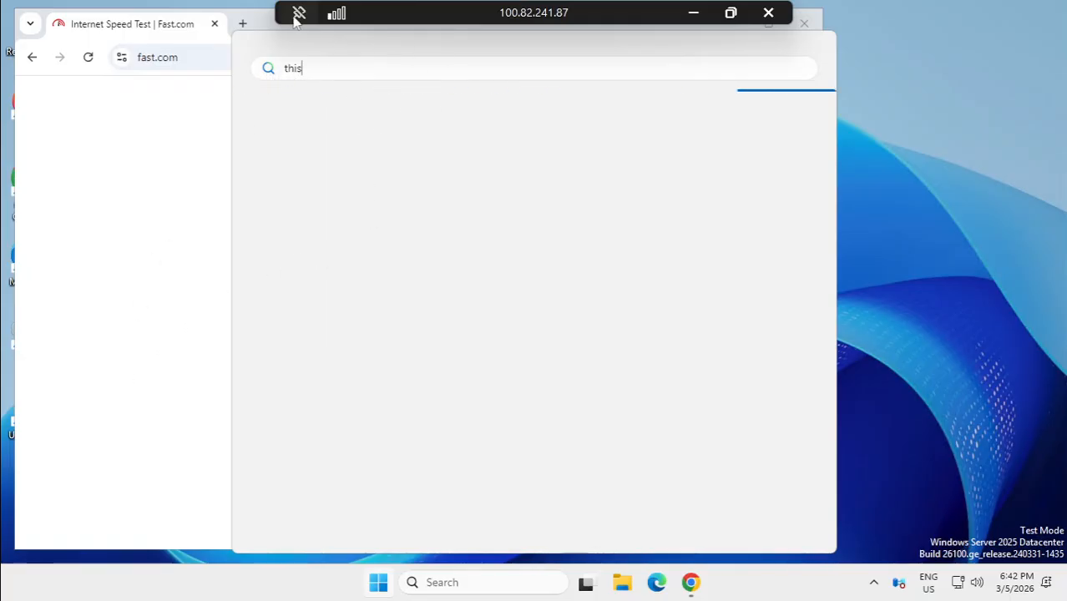
Step: Search 'pc' in the Start menu and open Settings on the System page
text(pc)
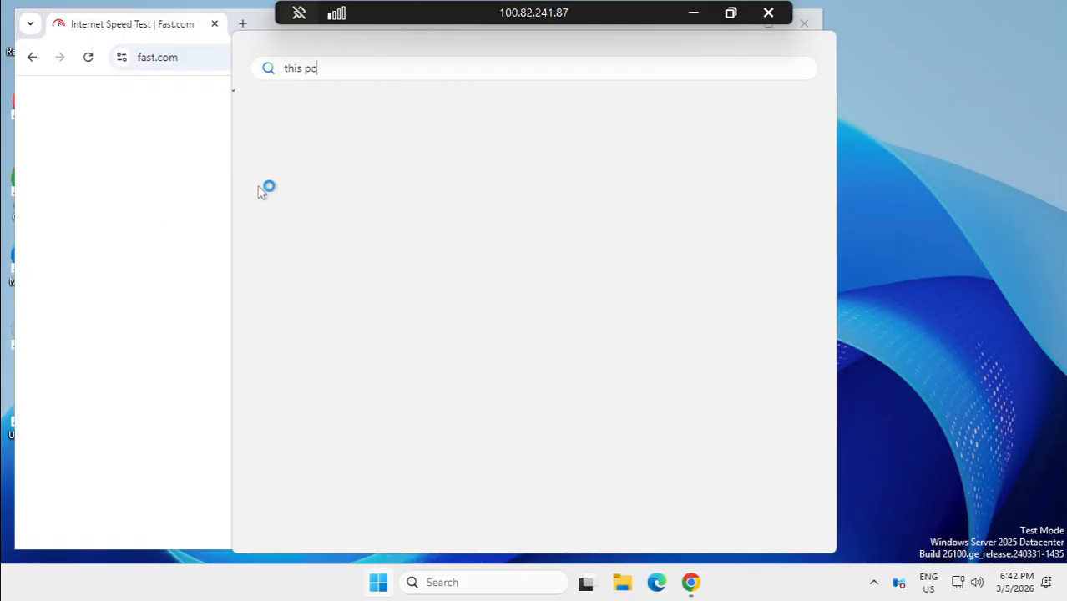
click(79, 281)
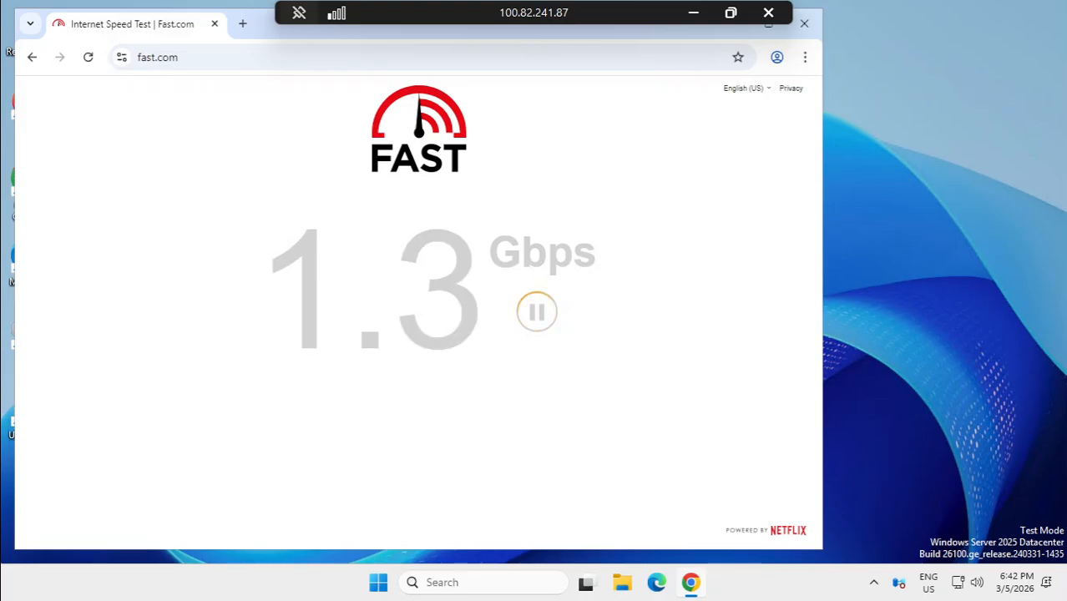
key(super)
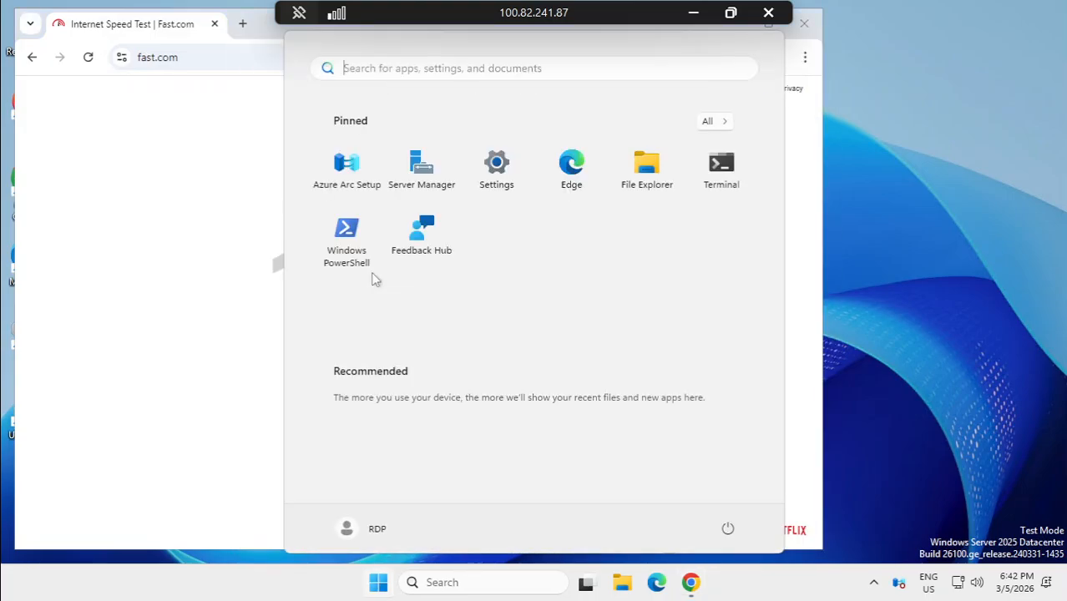
text(pc)
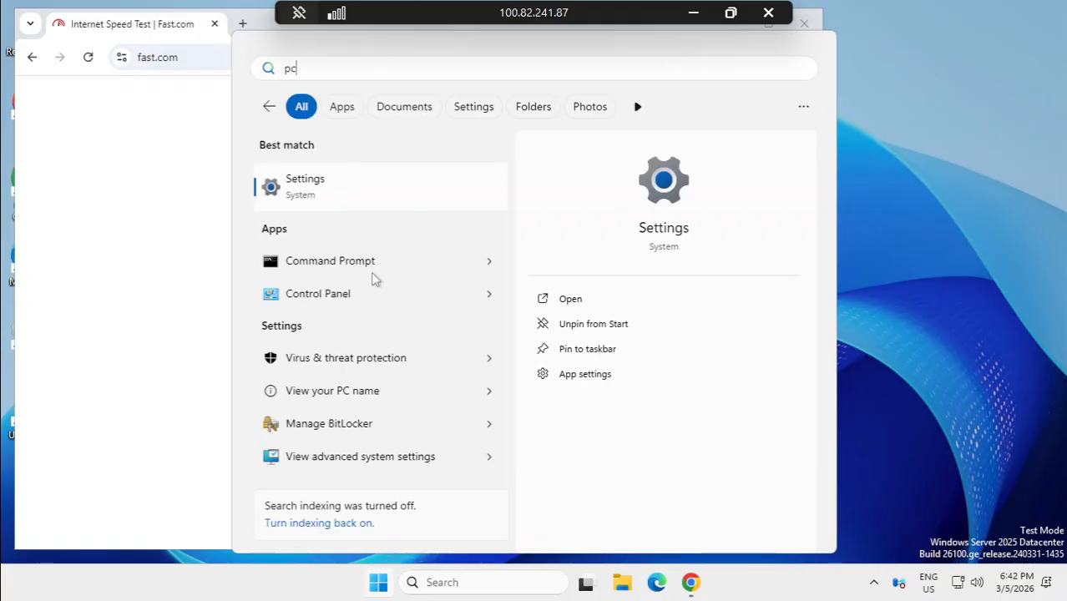
click(334, 197)
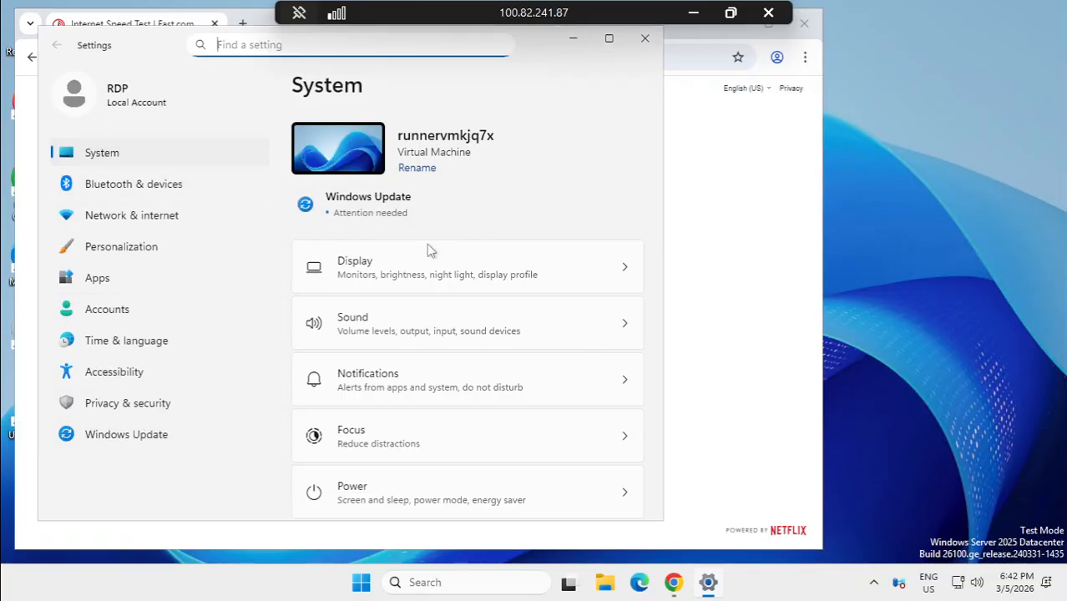
Step: Show the AMD EPYC 7763 64-Core processor and 16.0 GB RAM on About, then minimize the session
scroll(410, 291, down, 8)
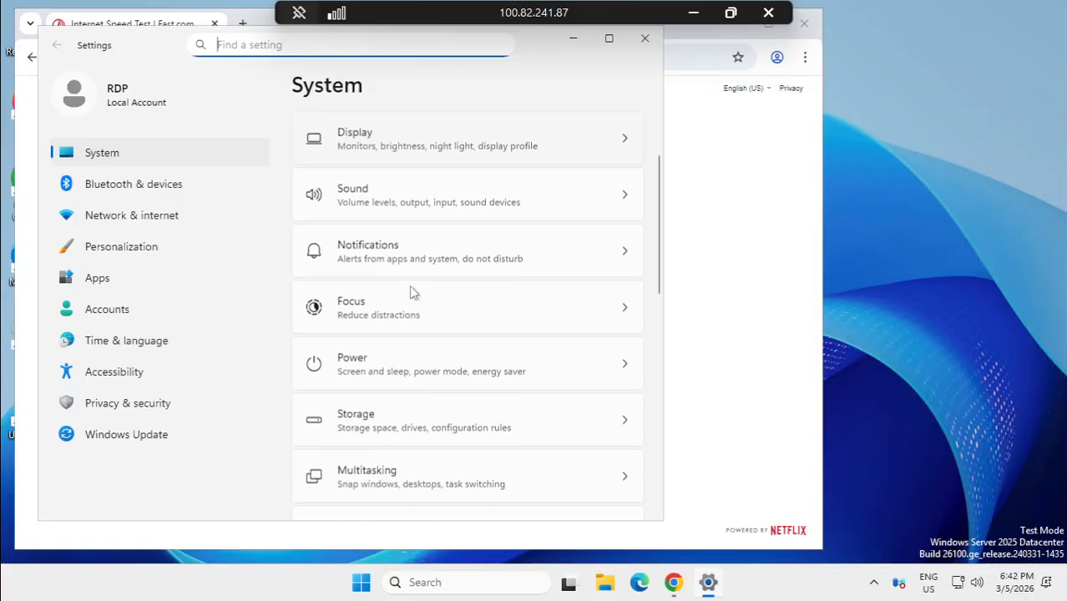
click(470, 464)
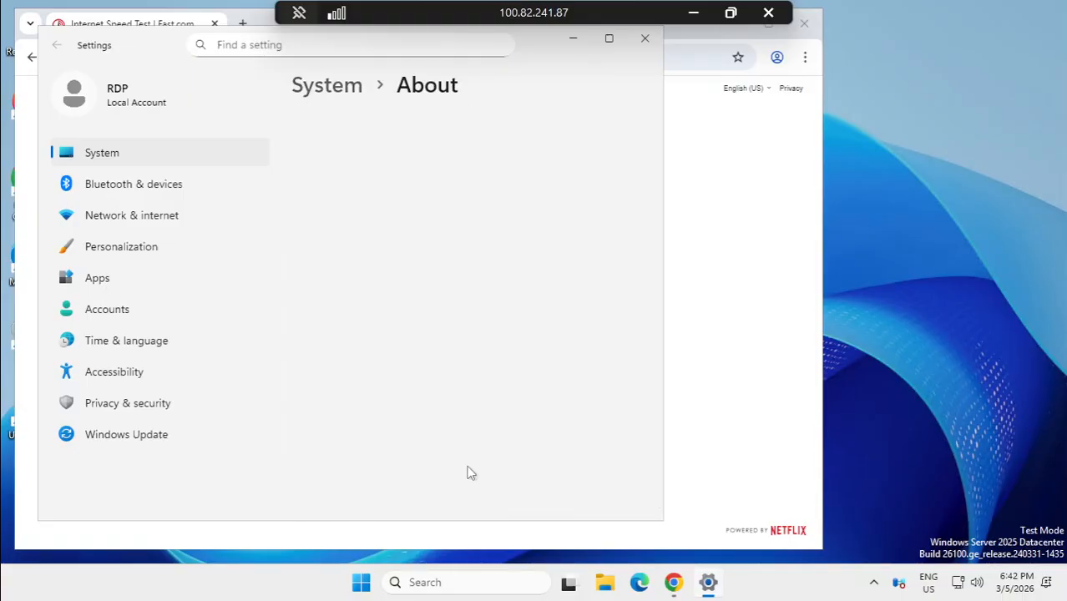
scroll(459, 391, down, 2)
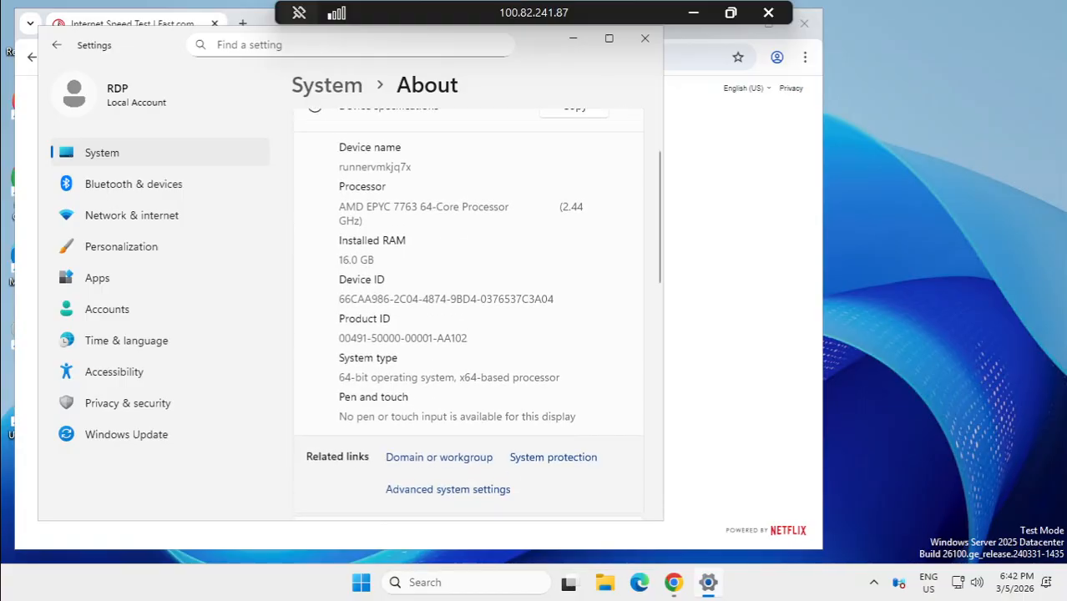
drag(375, 261, 340, 258)
mouse_move(456, 207)
mouse_down()
mouse_move(352, 207)
mouse_move(455, 207)
mouse_up()
scroll(463, 314, up, 2)
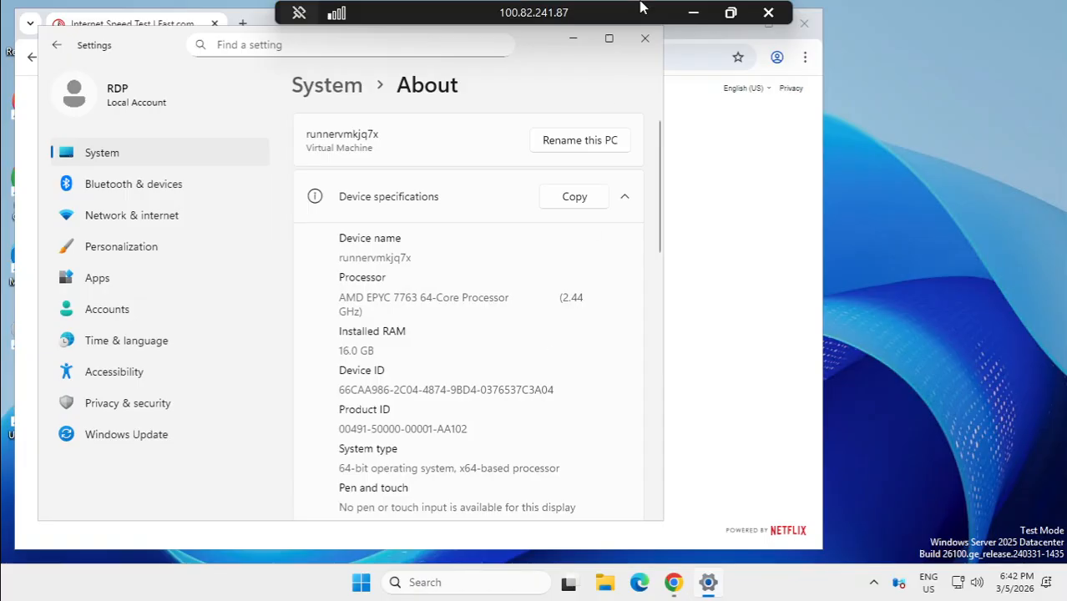
click(694, 10)
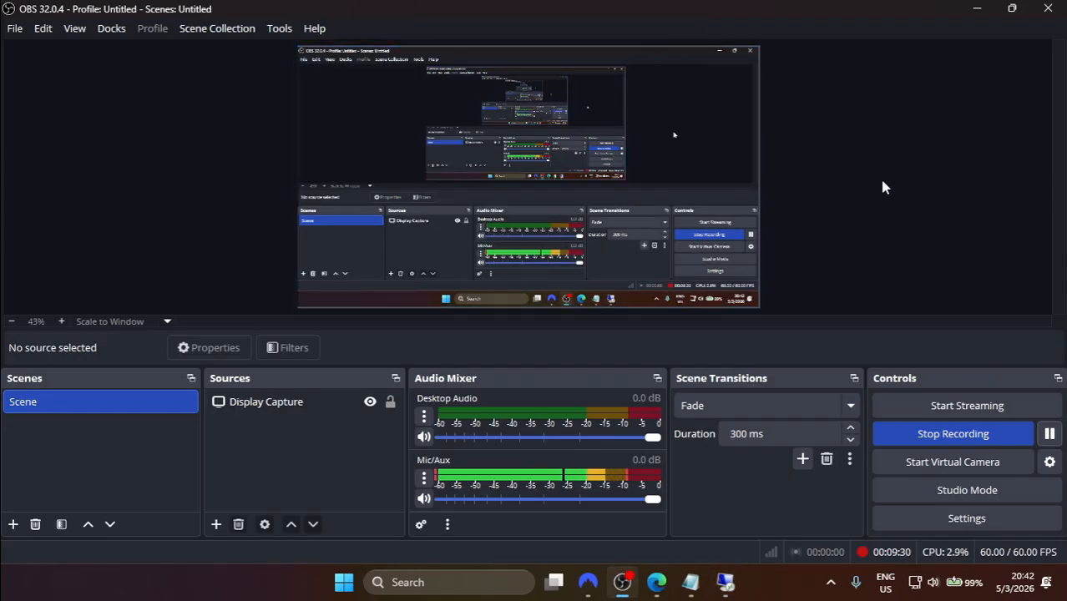